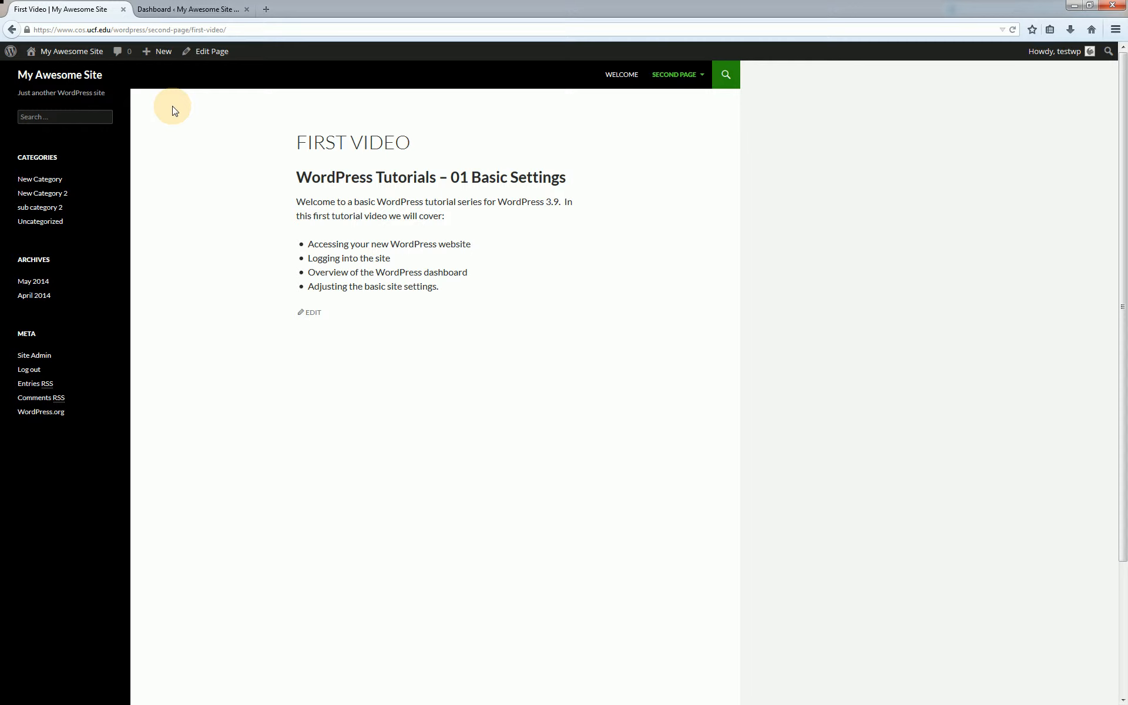
# - Open the list of all pages in the site dashboard and briefly filter it to the scheduled pages
pyautogui.click(185, 10)
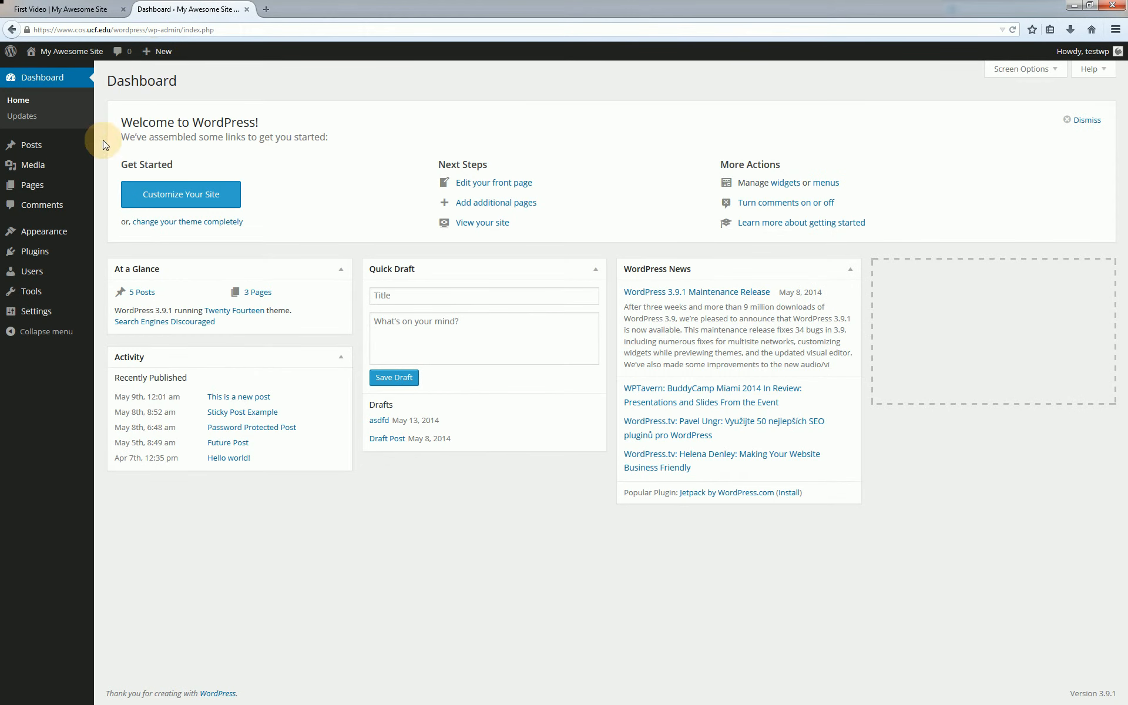
pyautogui.moveTo(39, 185)
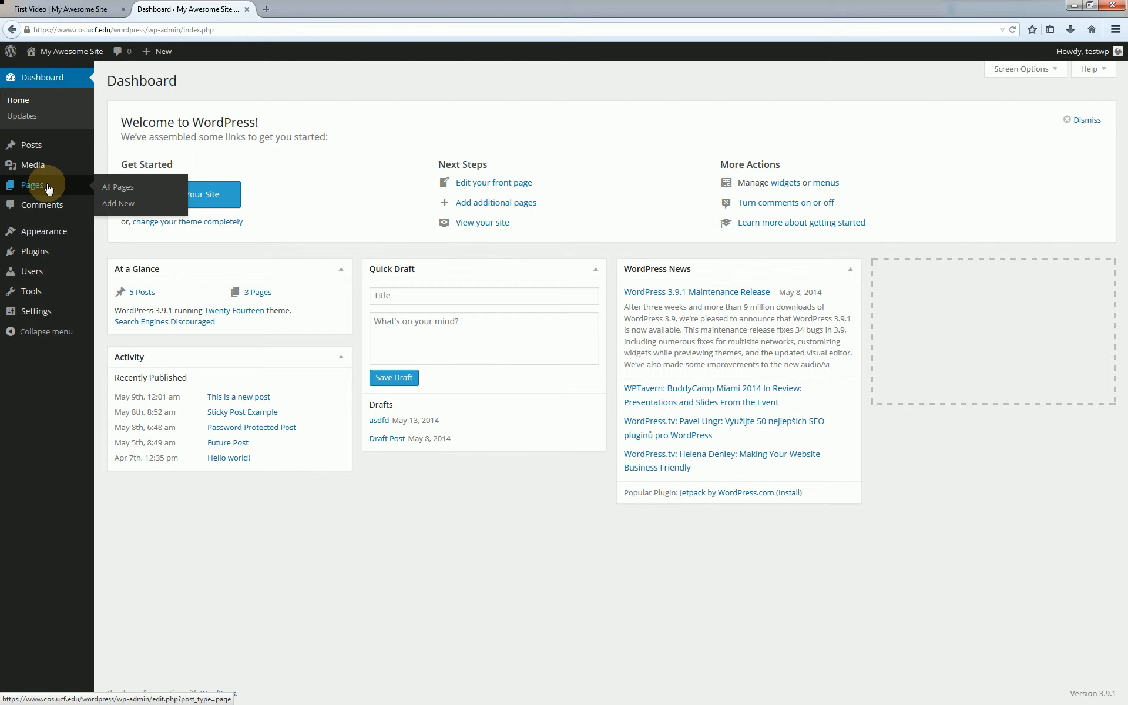
pyautogui.click(49, 188)
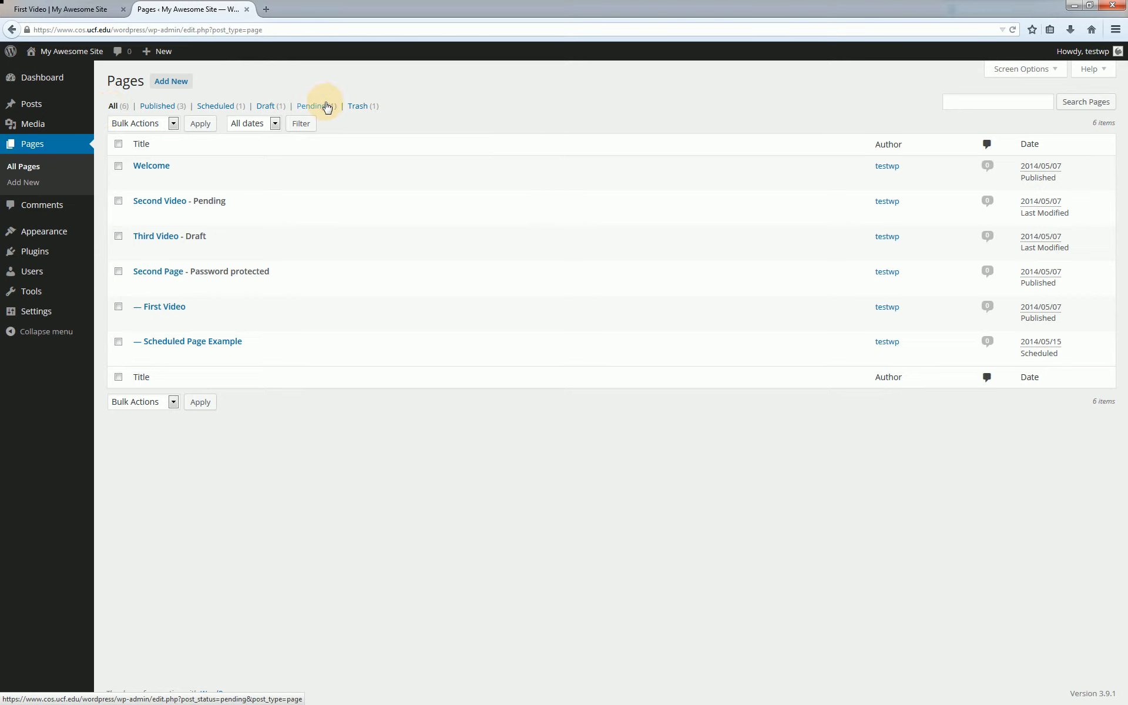
pyautogui.click(218, 107)
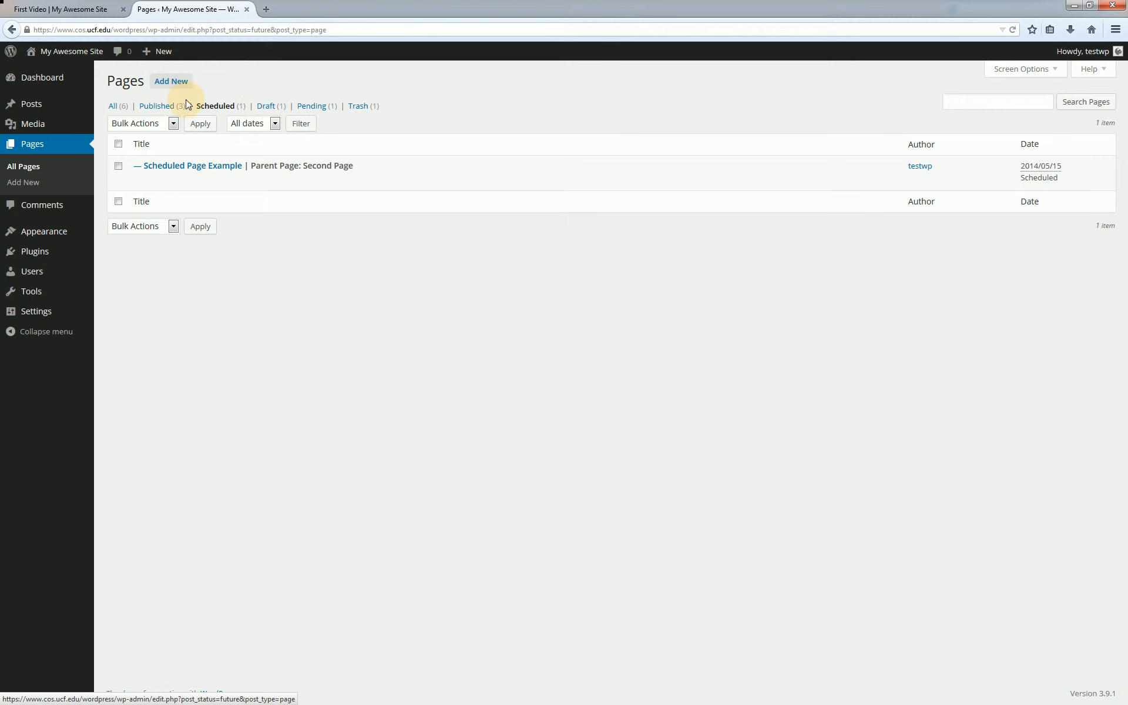
pyautogui.click(118, 111)
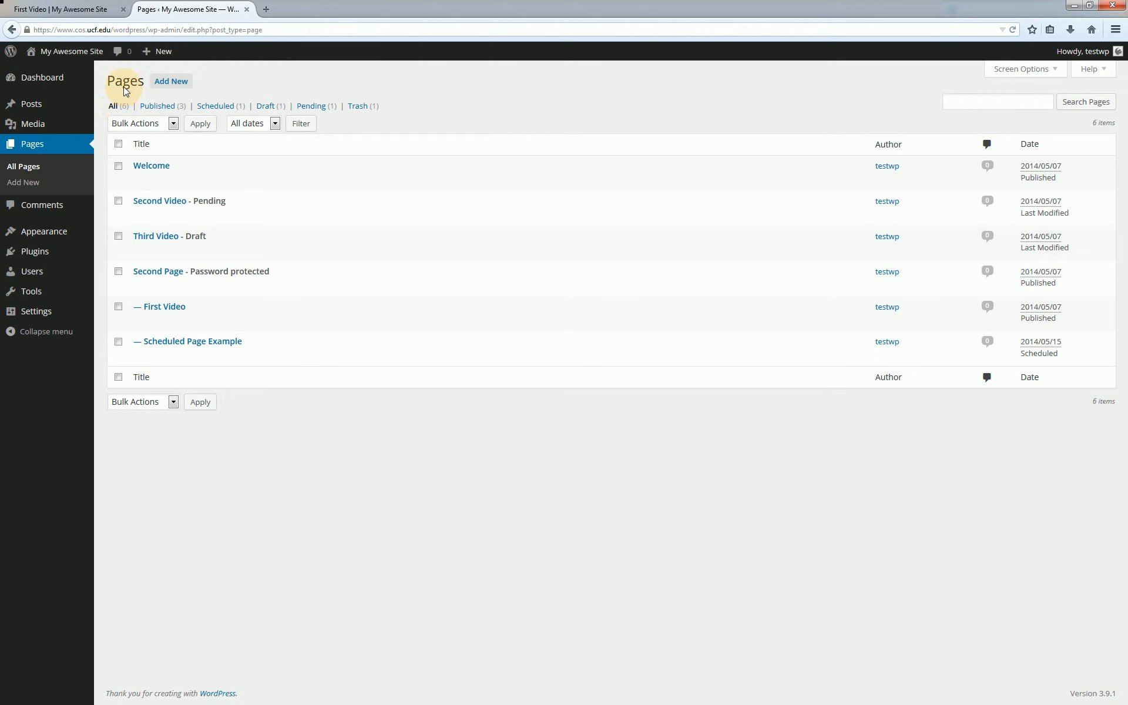
# - Look at the new-content options in the admin bar of the First Video page, and return to the pages list
pyautogui.click(88, 6)
pyautogui.moveTo(108, 47)
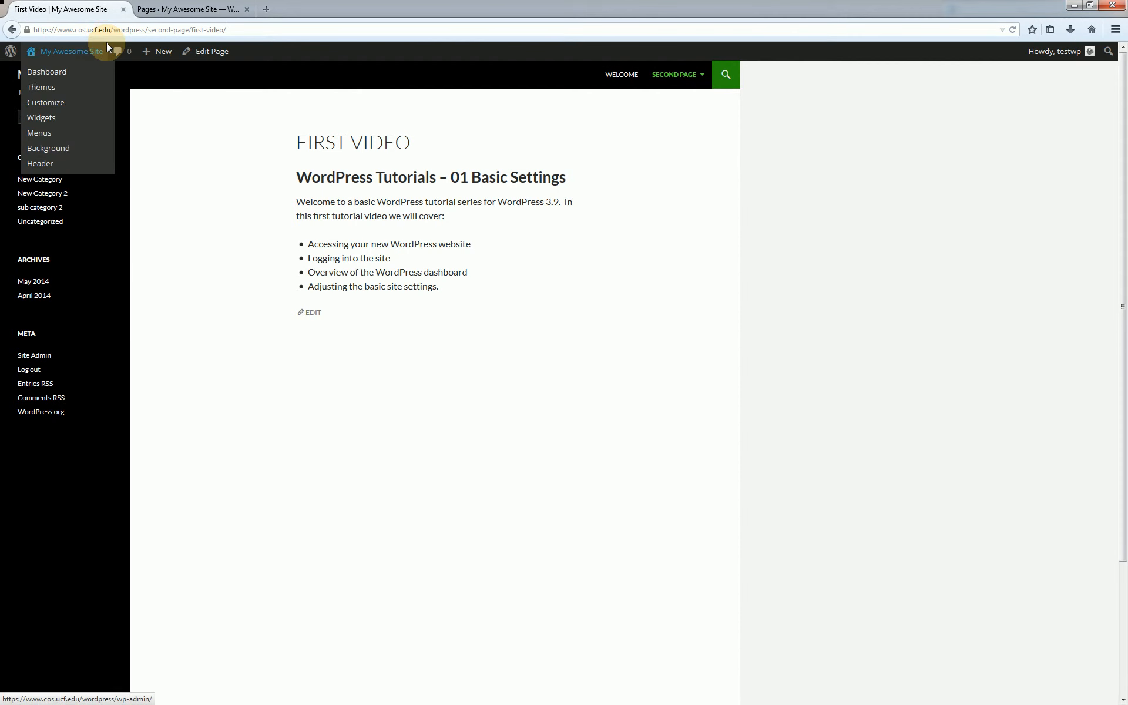
pyautogui.moveTo(162, 51)
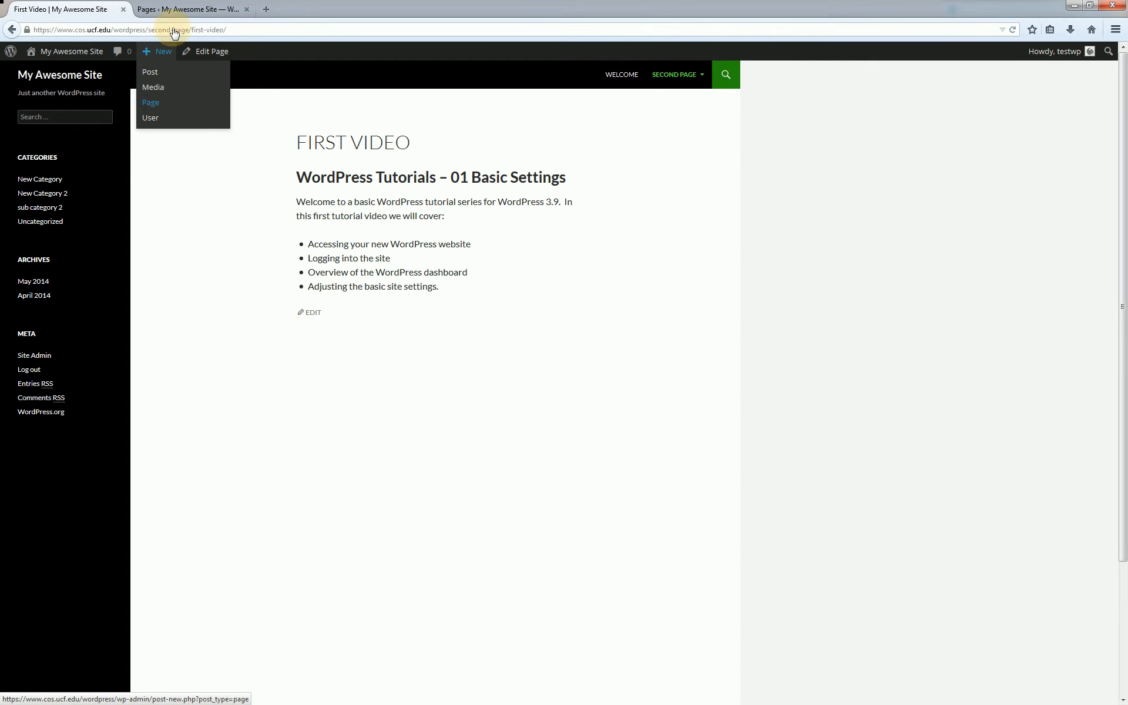
pyautogui.click(179, 6)
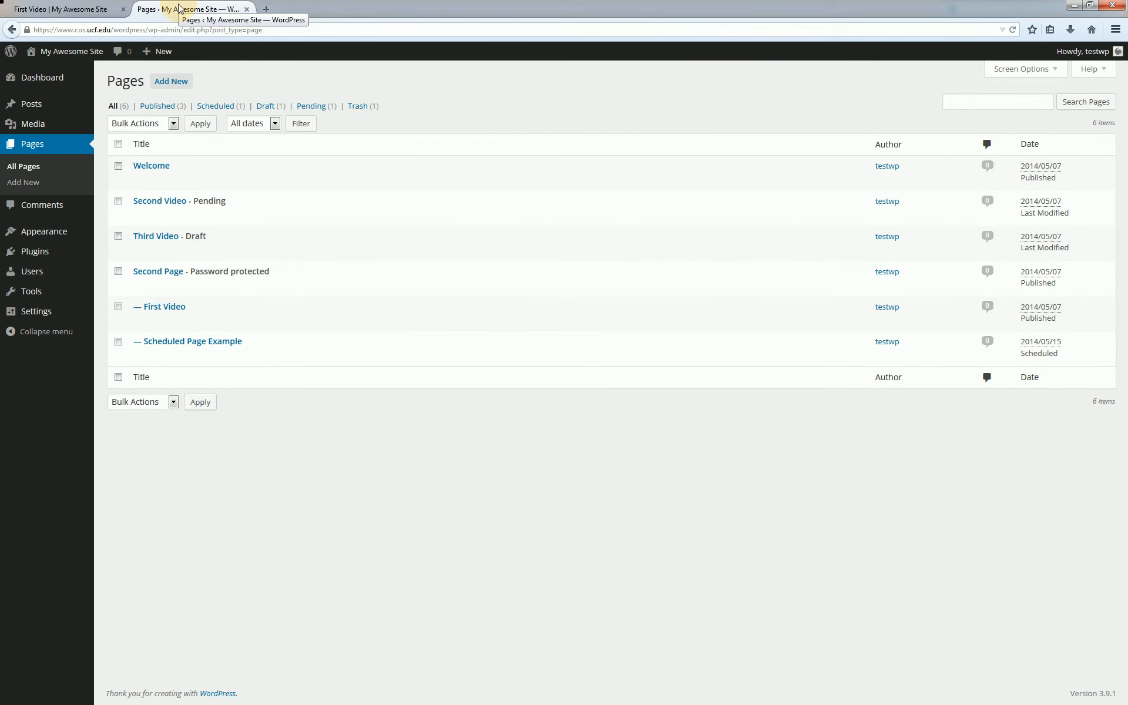
pyautogui.click(175, 82)
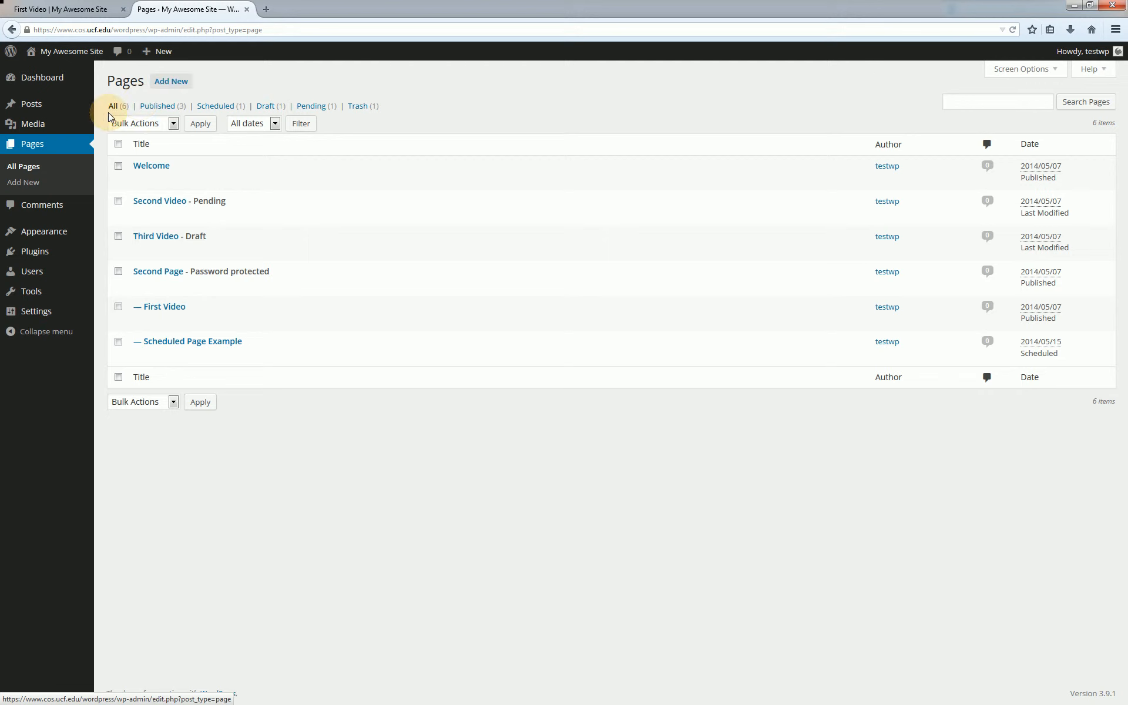
pyautogui.moveTo(153, 52)
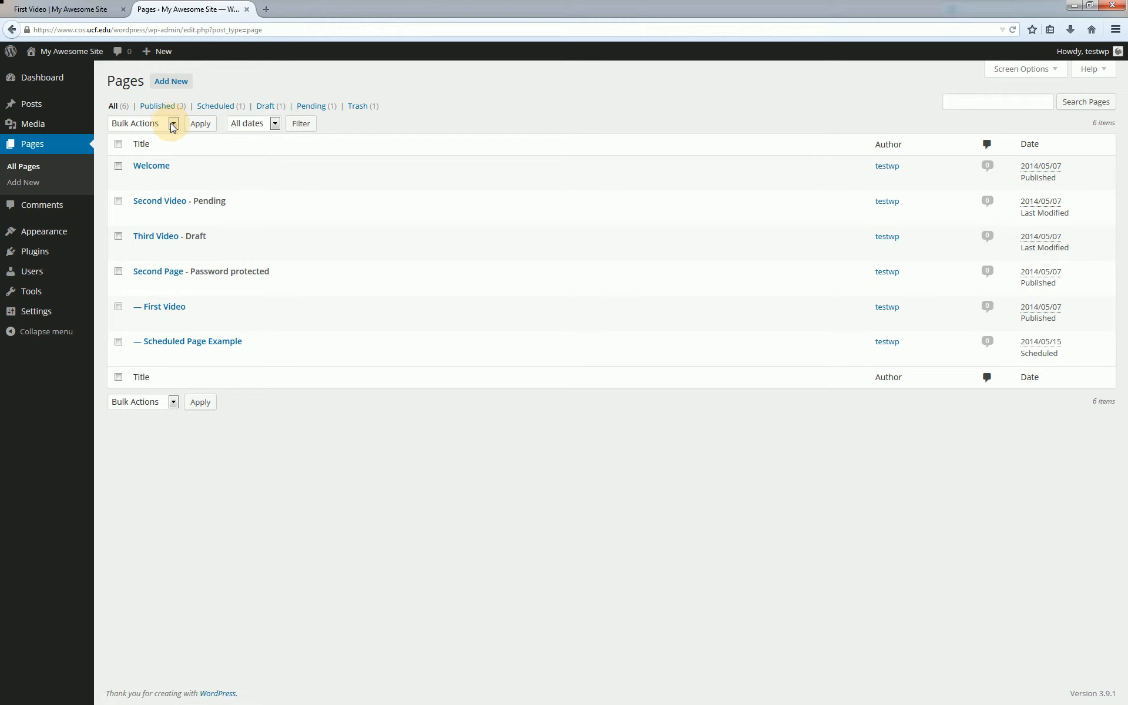
# - Open the Welcome and Second Video pages for bulk editing and show the available status choices
pyautogui.click(119, 169)
pyautogui.click(118, 201)
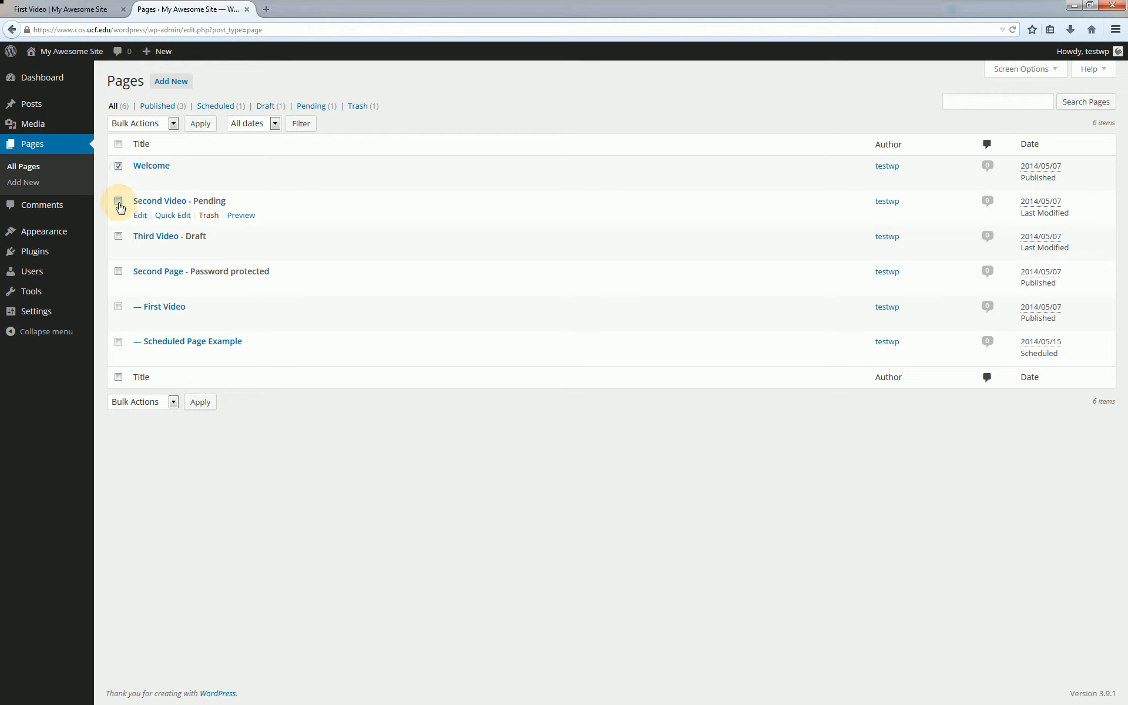
pyautogui.click(164, 124)
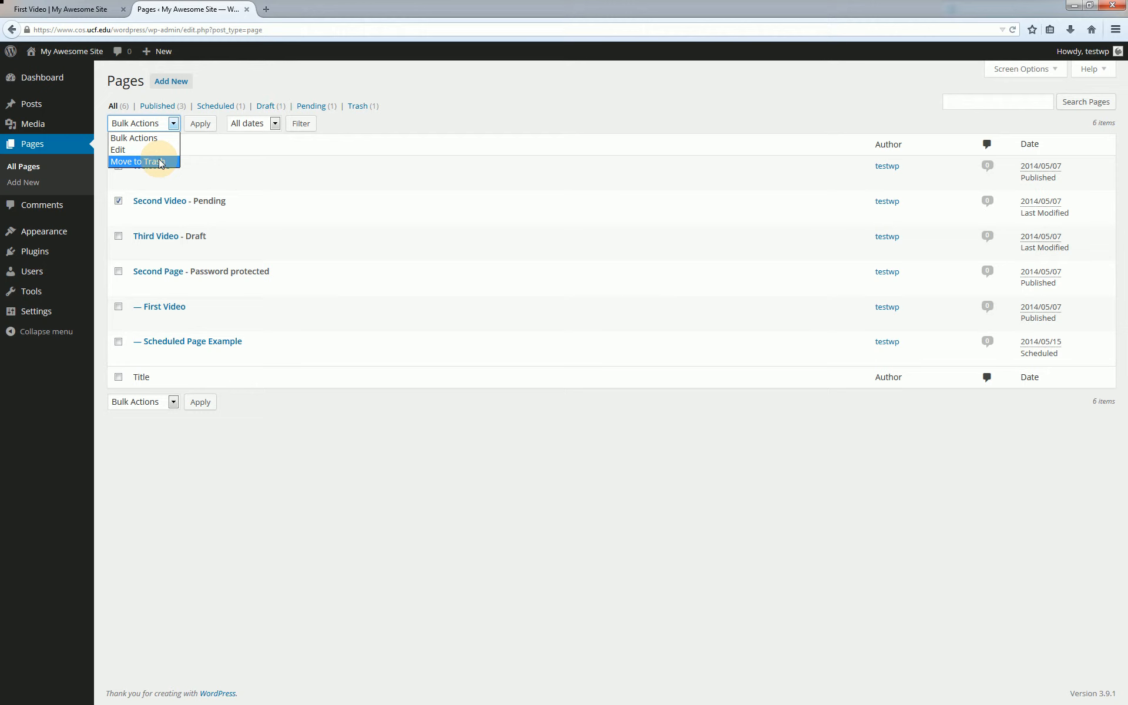
pyautogui.click(161, 149)
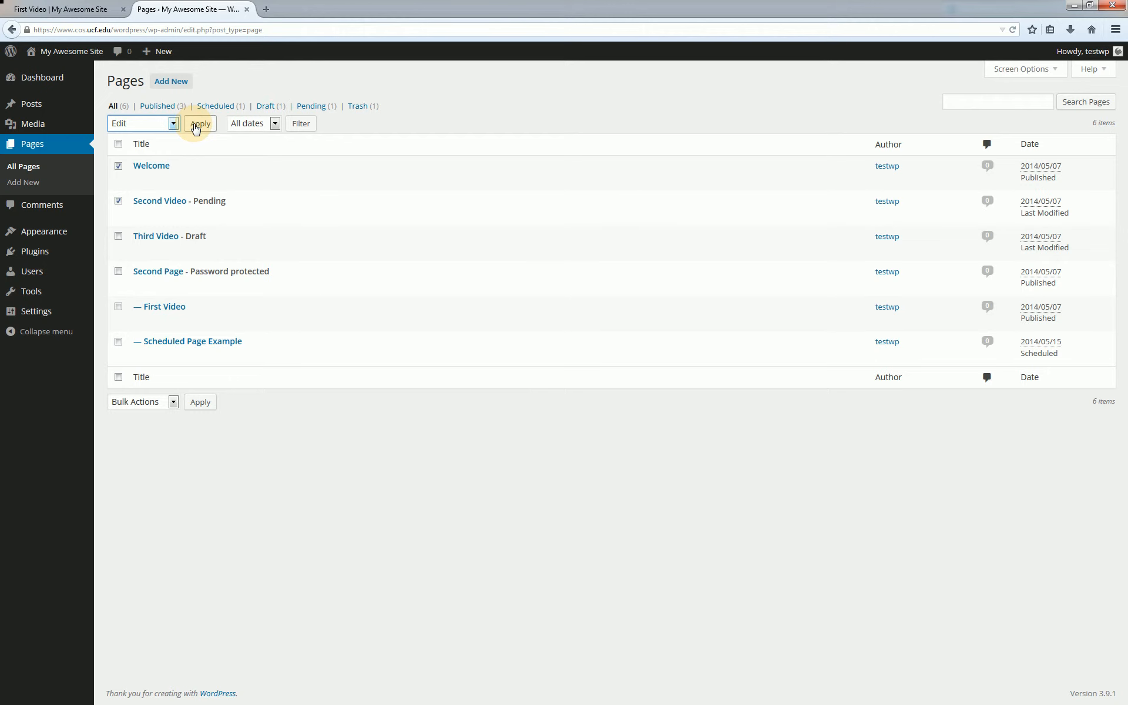
pyautogui.click(200, 124)
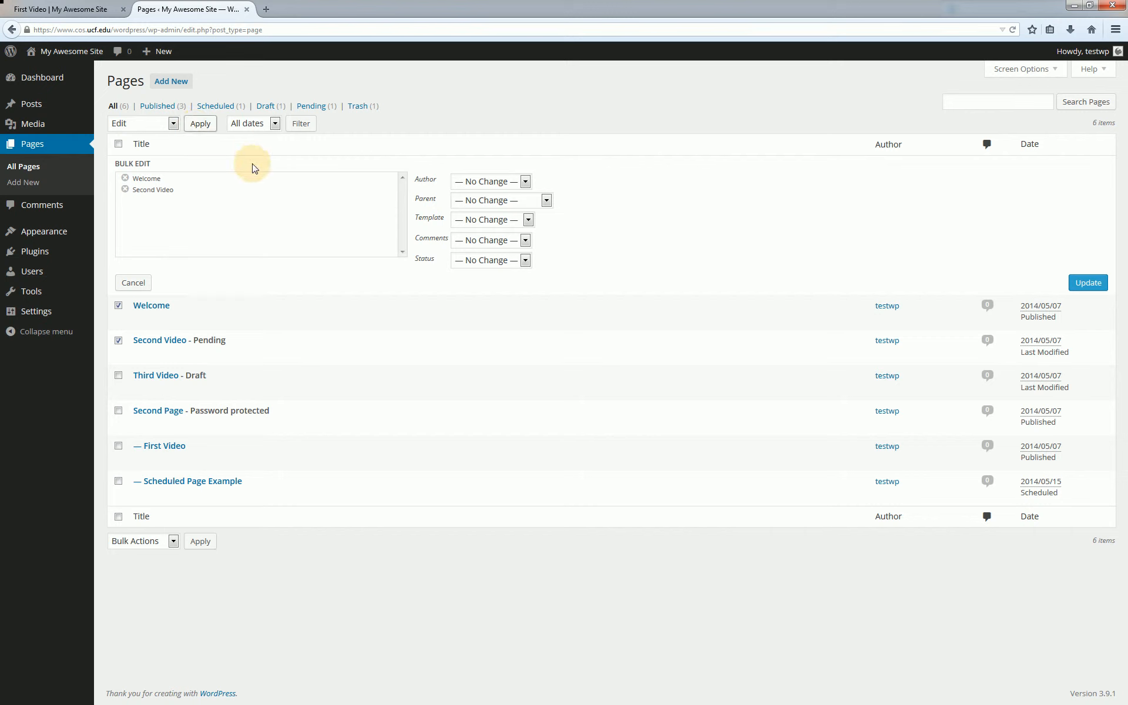
pyautogui.click(515, 264)
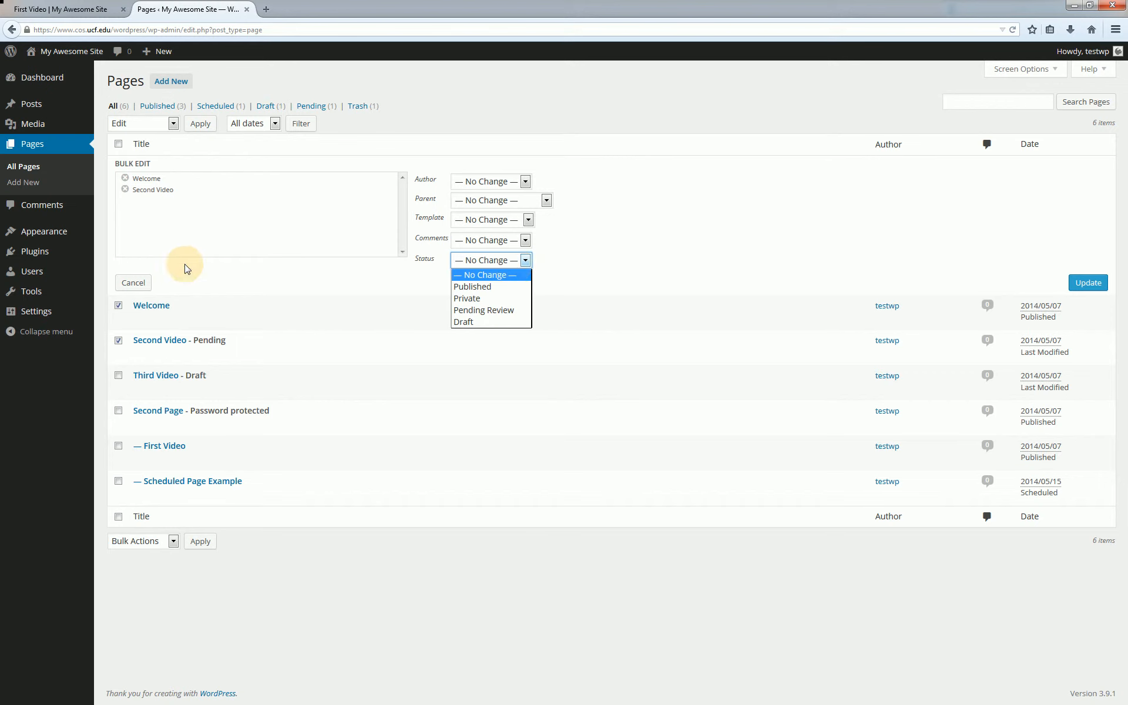
# - Cancel the bulk edit and deselect the Welcome and Second Video pages
pyautogui.click(141, 284)
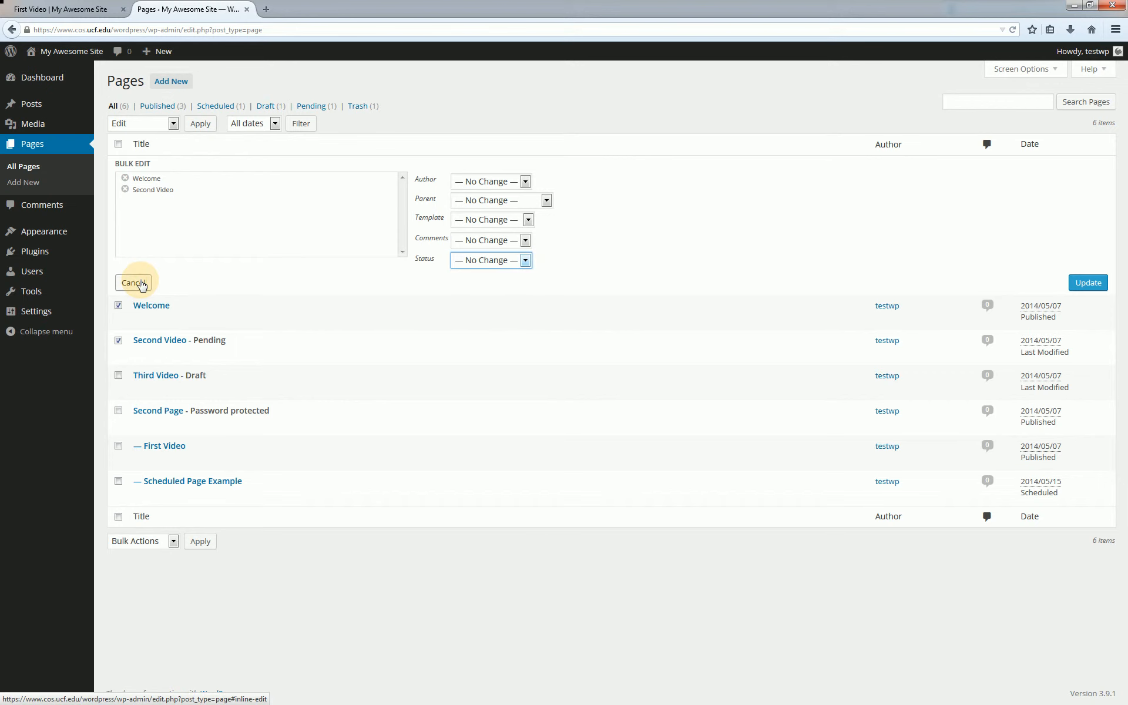
pyautogui.click(141, 284)
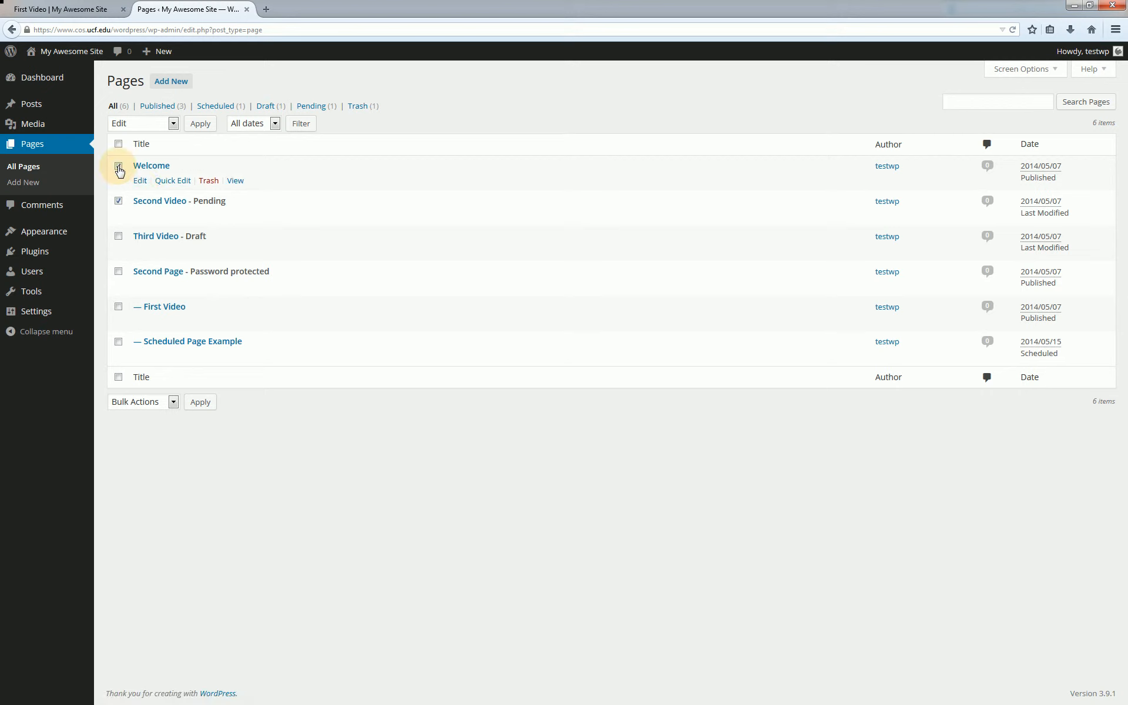
pyautogui.click(118, 201)
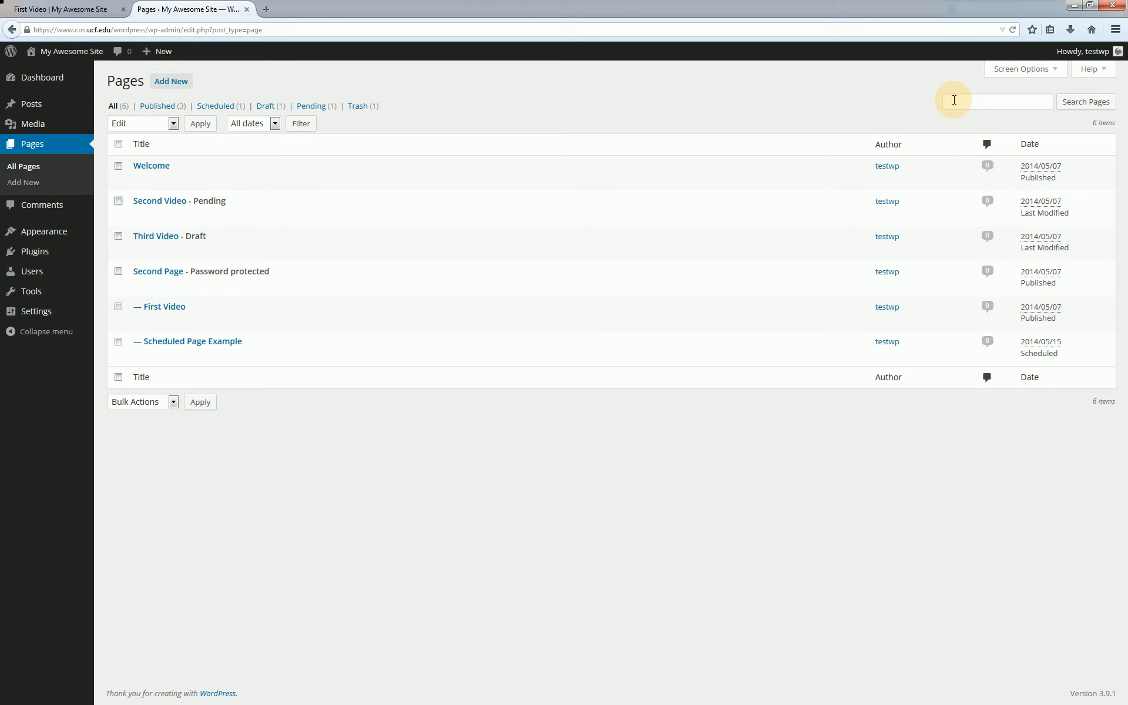
# - Hide and restore the Comments and Author columns of the pages list through the screen options, and close the options
pyautogui.click(1050, 73)
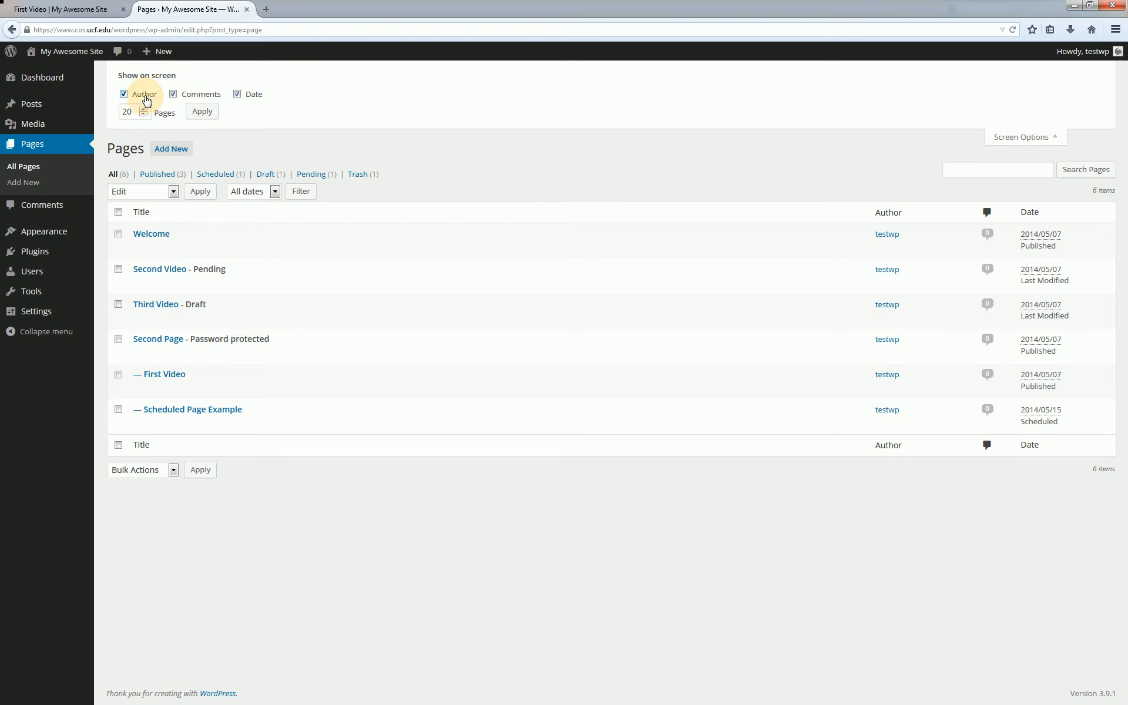
pyautogui.click(193, 97)
pyautogui.click(238, 94)
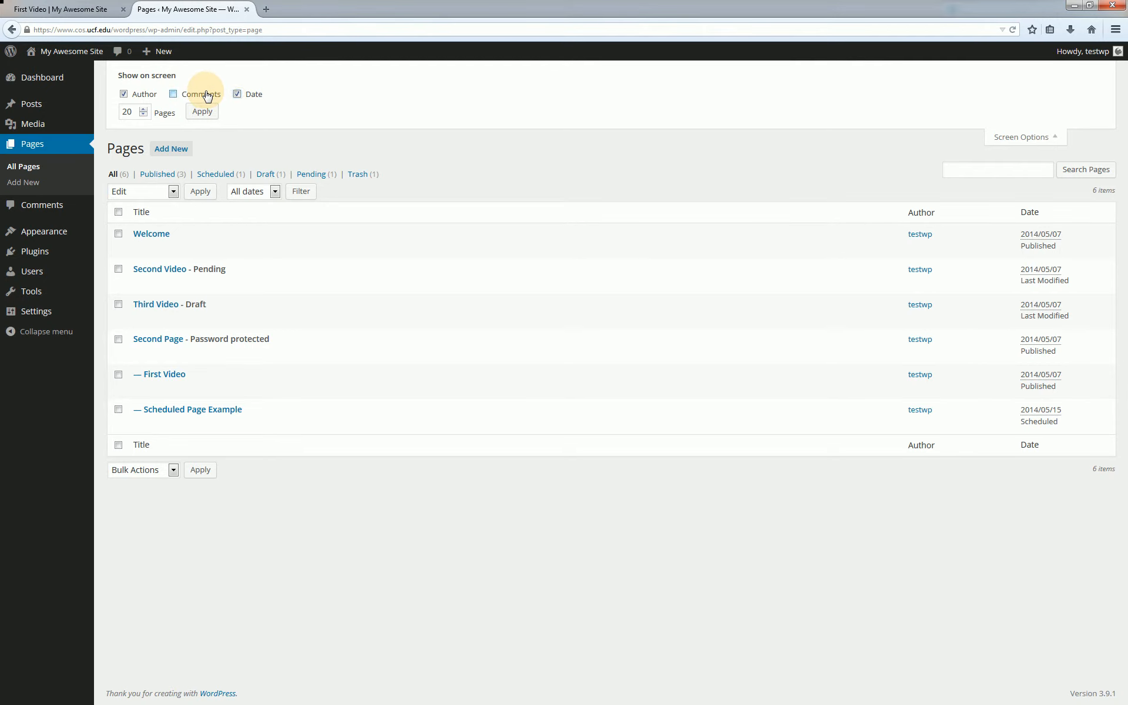
pyautogui.click(208, 96)
pyautogui.click(141, 95)
pyautogui.click(142, 96)
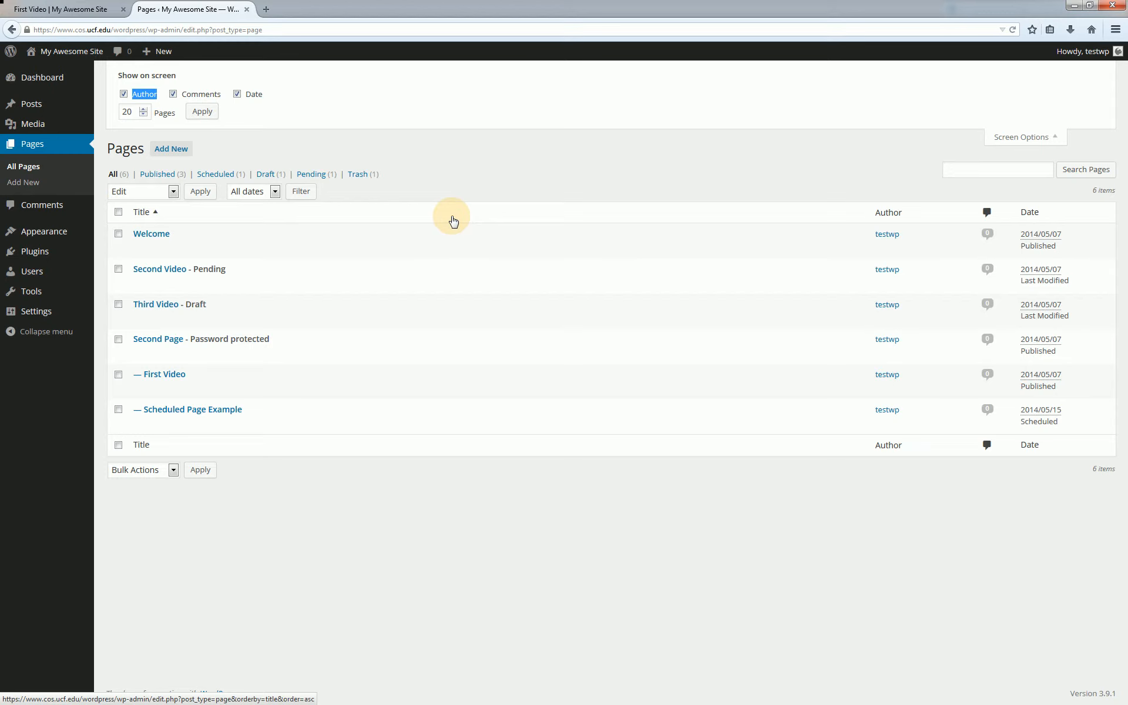
pyautogui.click(1000, 138)
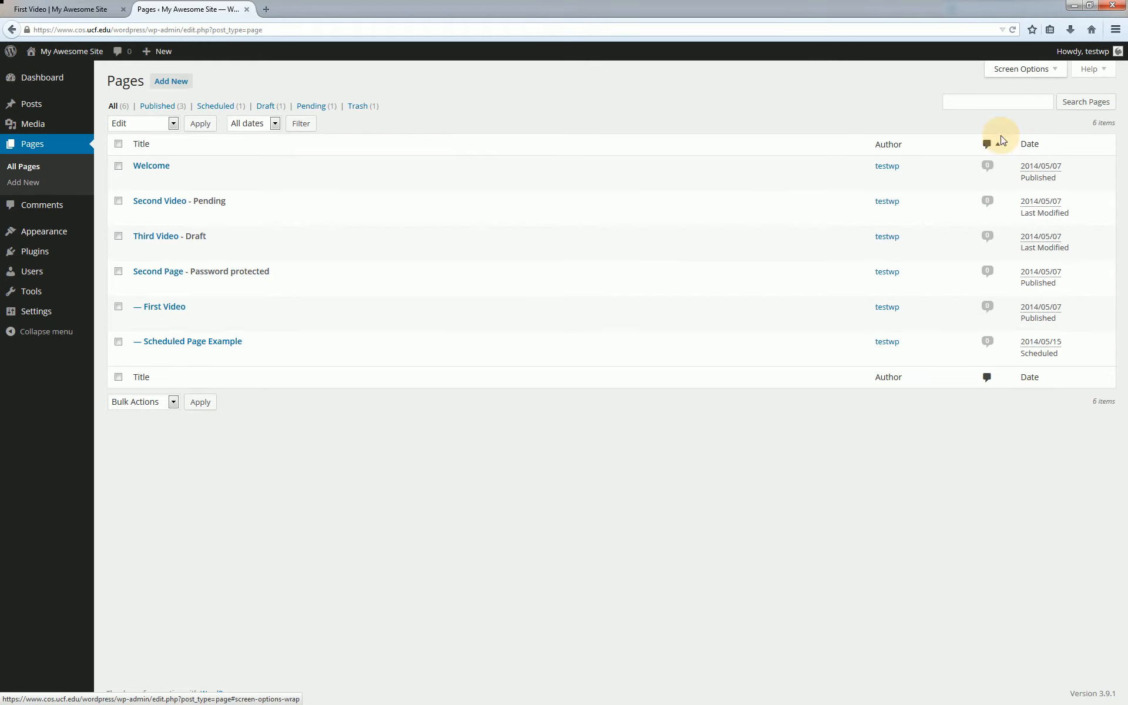
# - Read the Overview and Managing Pages help topics for the pages list, and close the help
pyautogui.click(1096, 74)
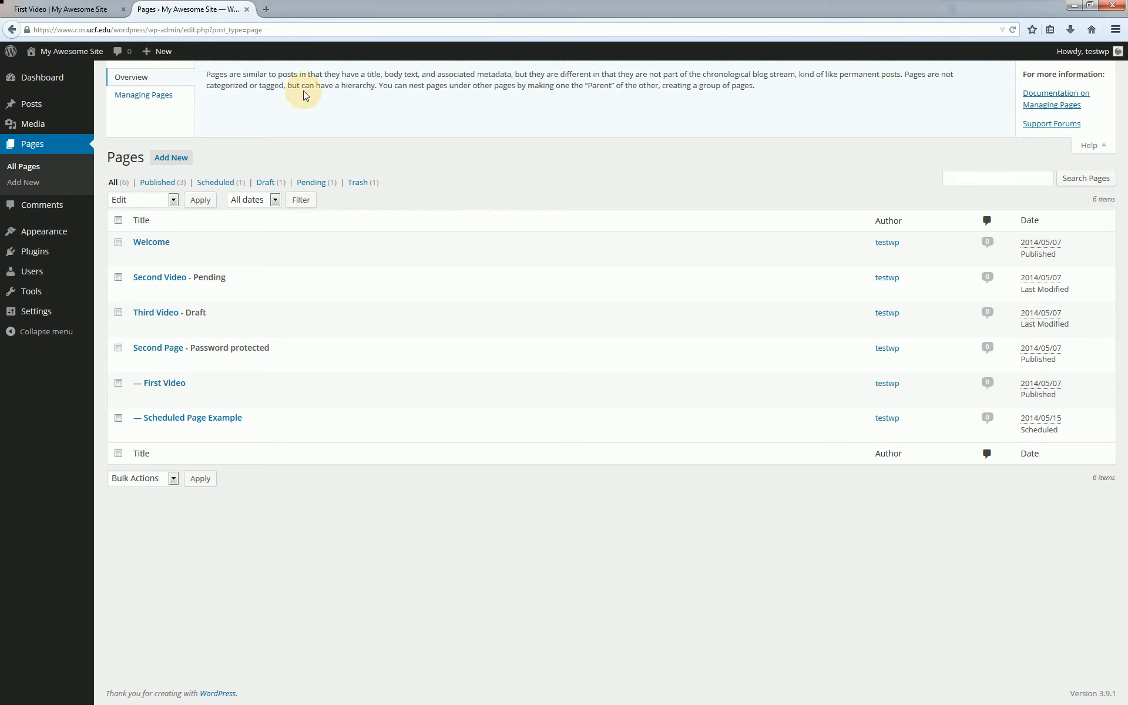
pyautogui.click(160, 100)
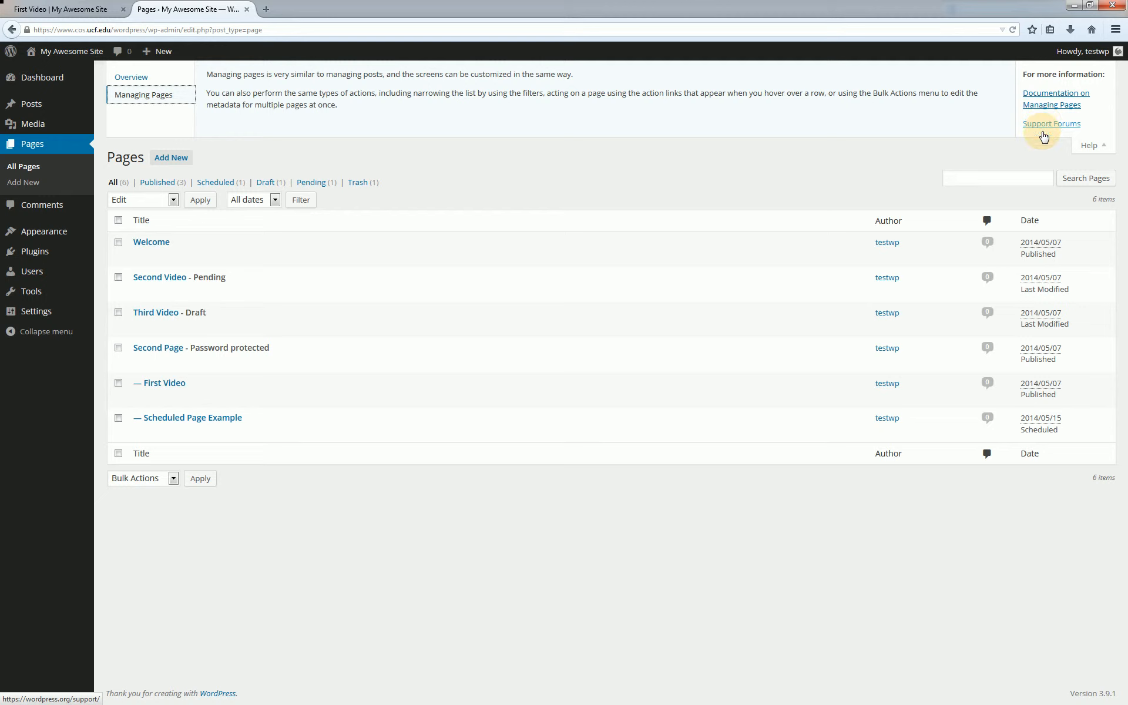
pyautogui.click(1109, 148)
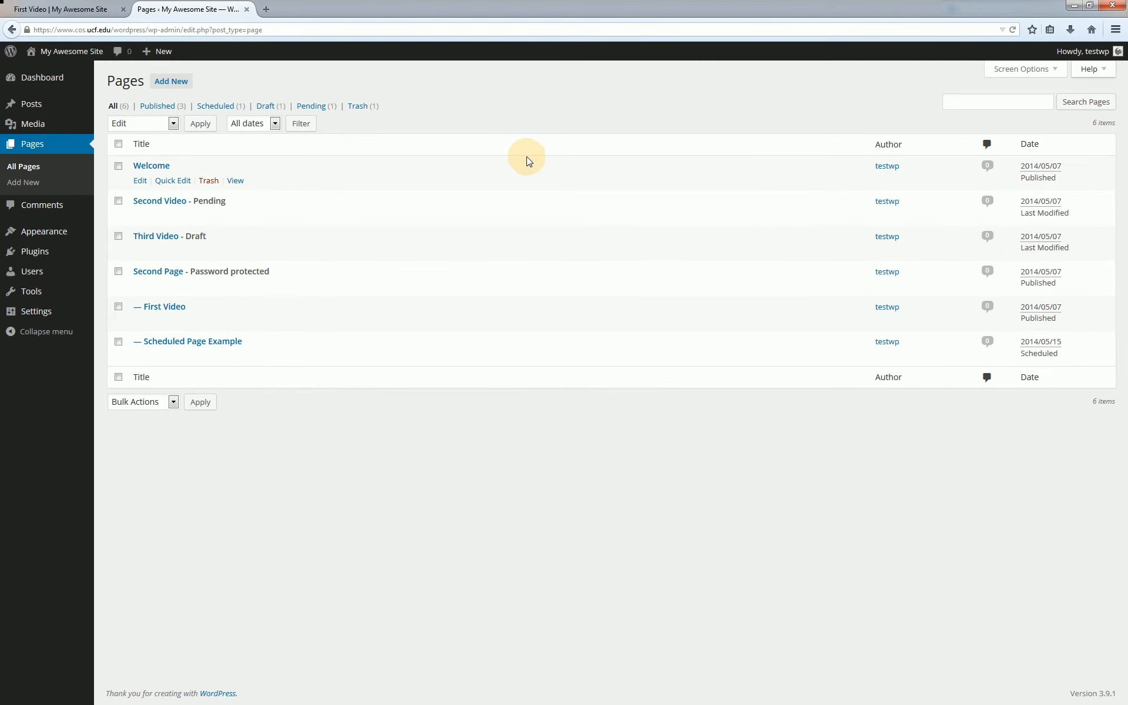
# - Open the Welcome page for editing and a blank new page in a separate browser tab
pyautogui.click(142, 182)
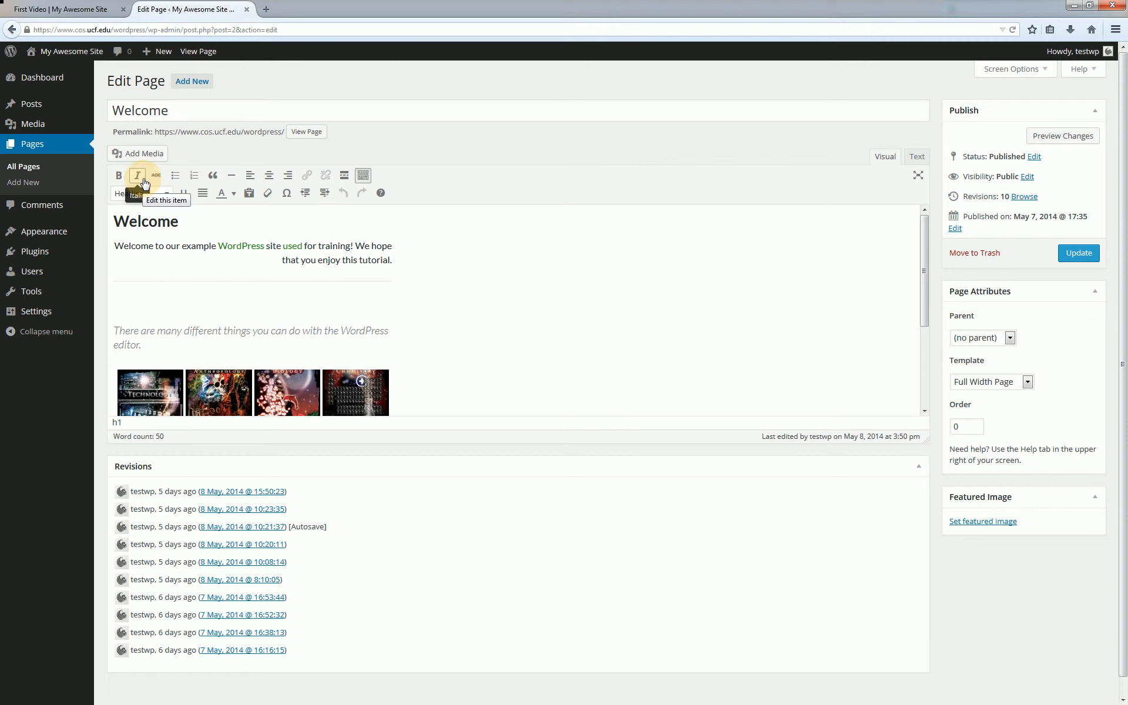
pyautogui.rightClick(212, 87)
pyautogui.click(215, 94)
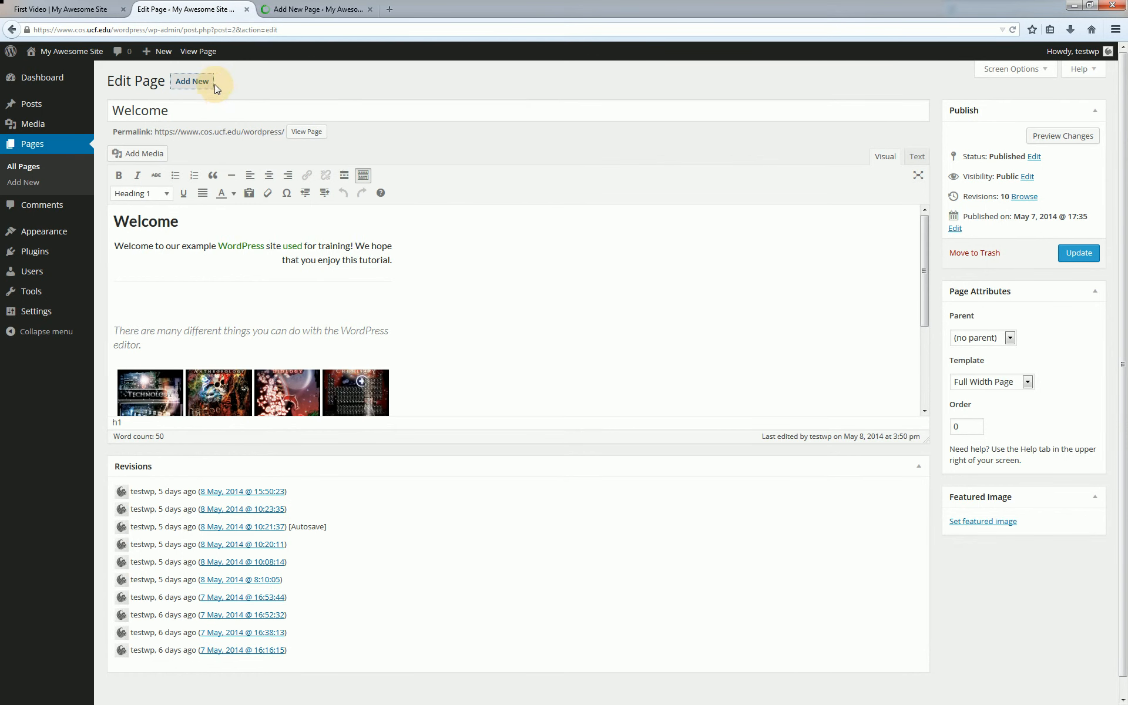
pyautogui.click(311, 12)
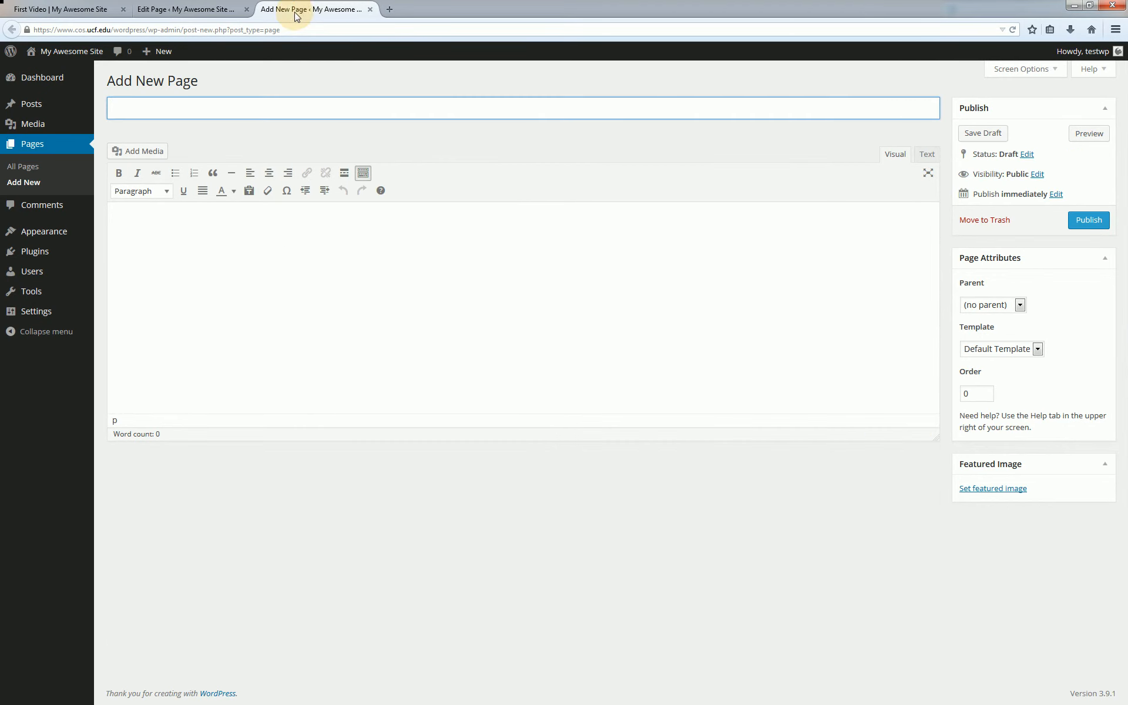
# - Compare the Welcome page's editor with the new page's editor, and title the new page "kjhkjh"
pyautogui.click(218, 14)
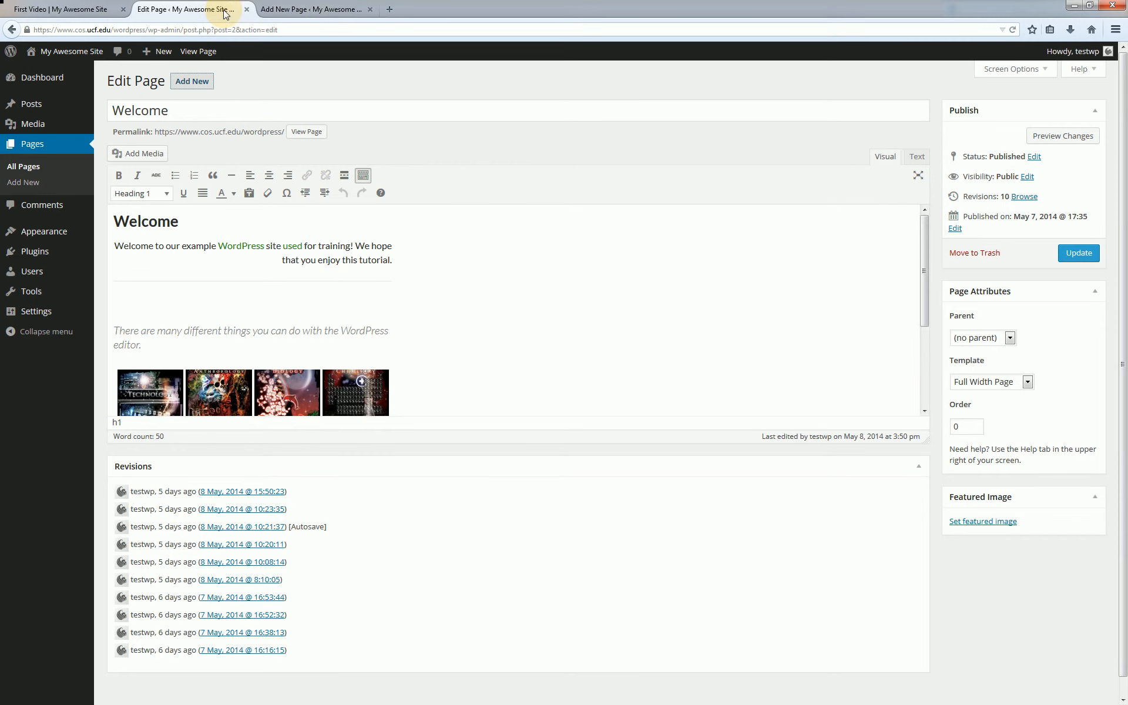
pyautogui.click(291, 13)
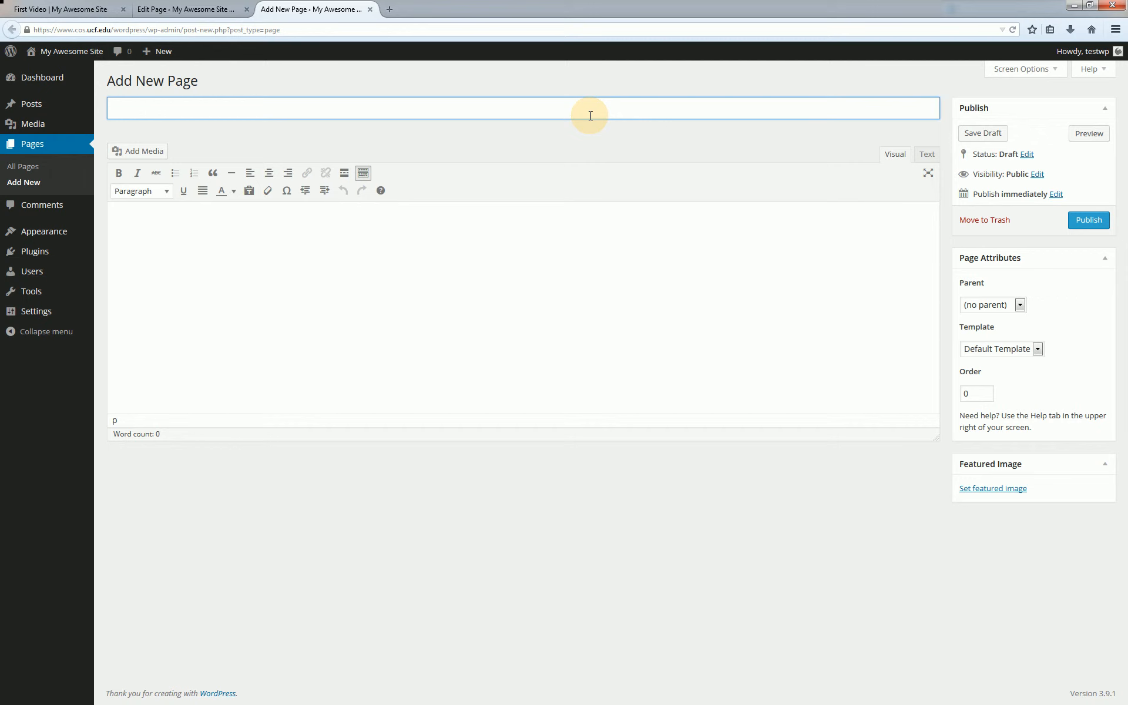
pyautogui.write('kjhkjh')
pyautogui.click(491, 152)
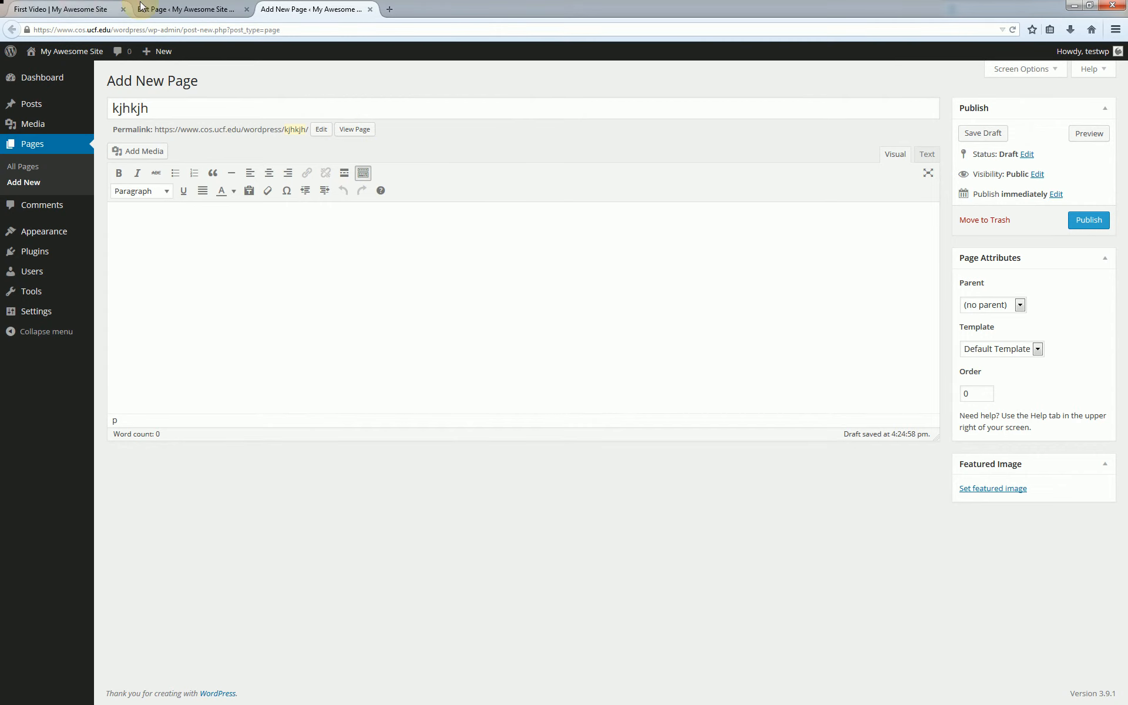
# - Collapse the Revisions box in the Welcome page's editor
pyautogui.click(202, 11)
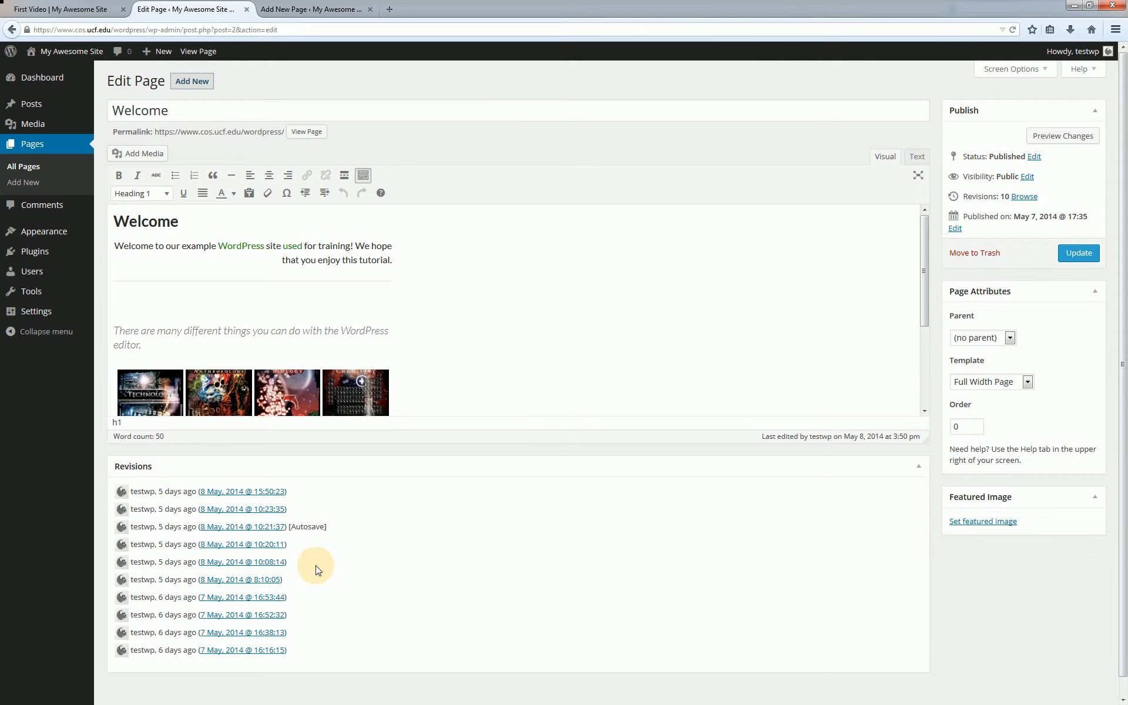
pyautogui.click(919, 468)
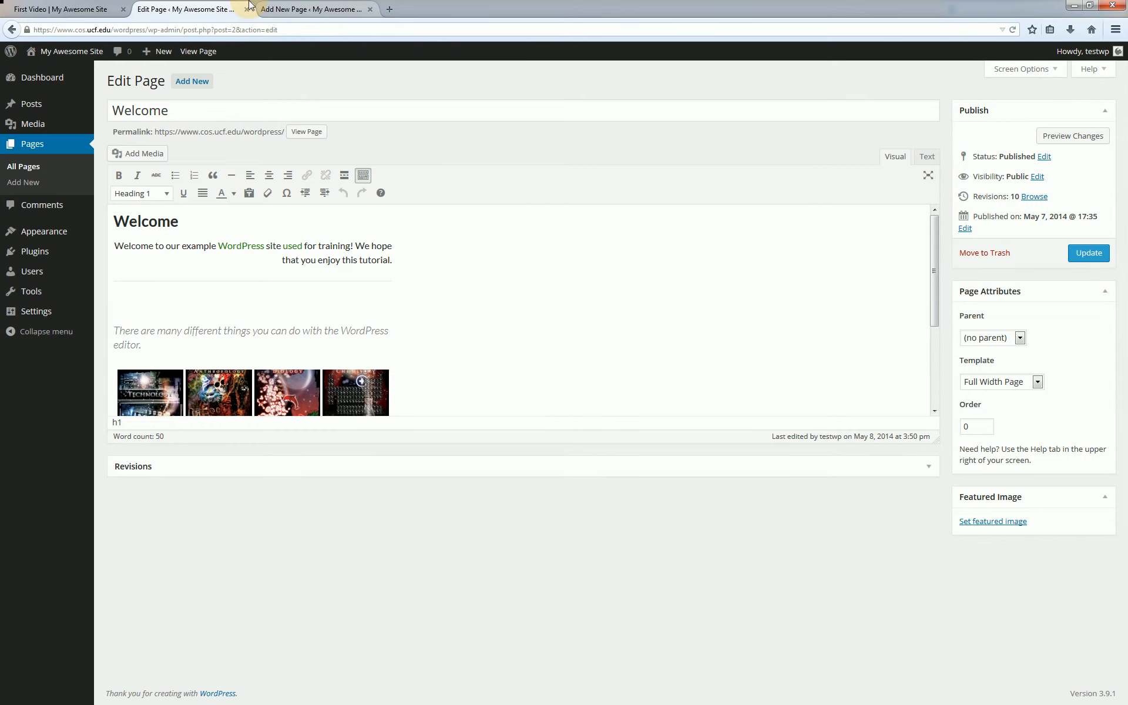
# - Move the "kjhkjh" draft page to the trash, leaving its editor without saving, and close its browser tab
pyautogui.click(299, 10)
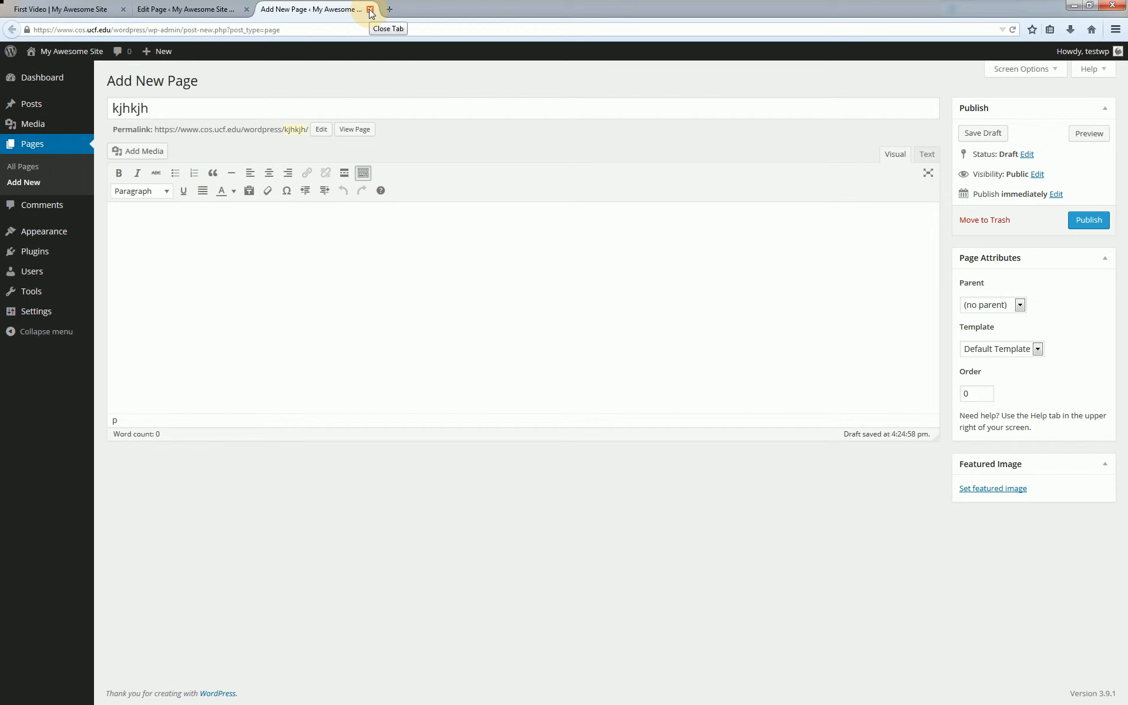
pyautogui.click(985, 220)
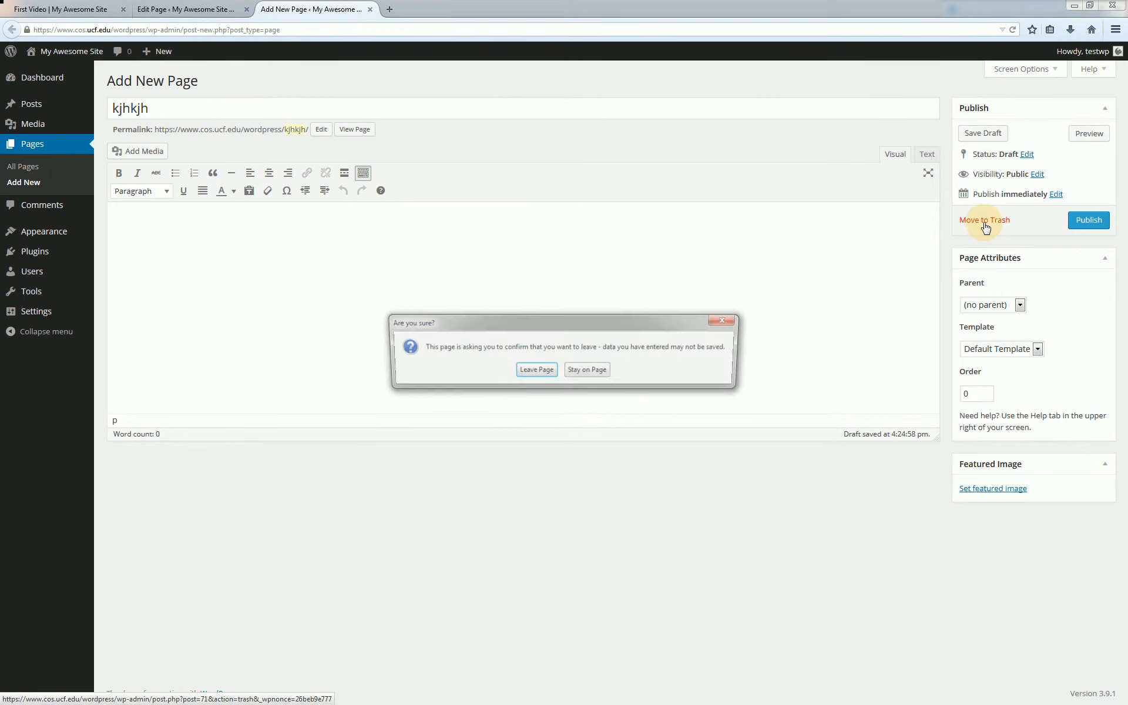
pyautogui.click(534, 370)
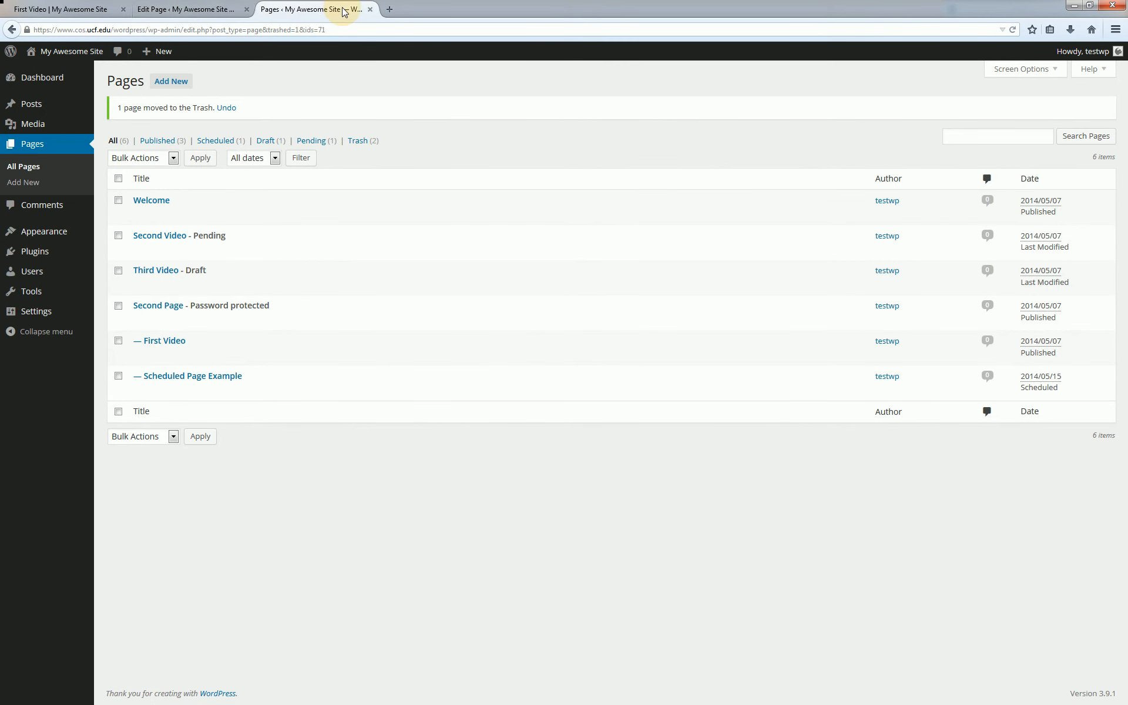
pyautogui.click(371, 9)
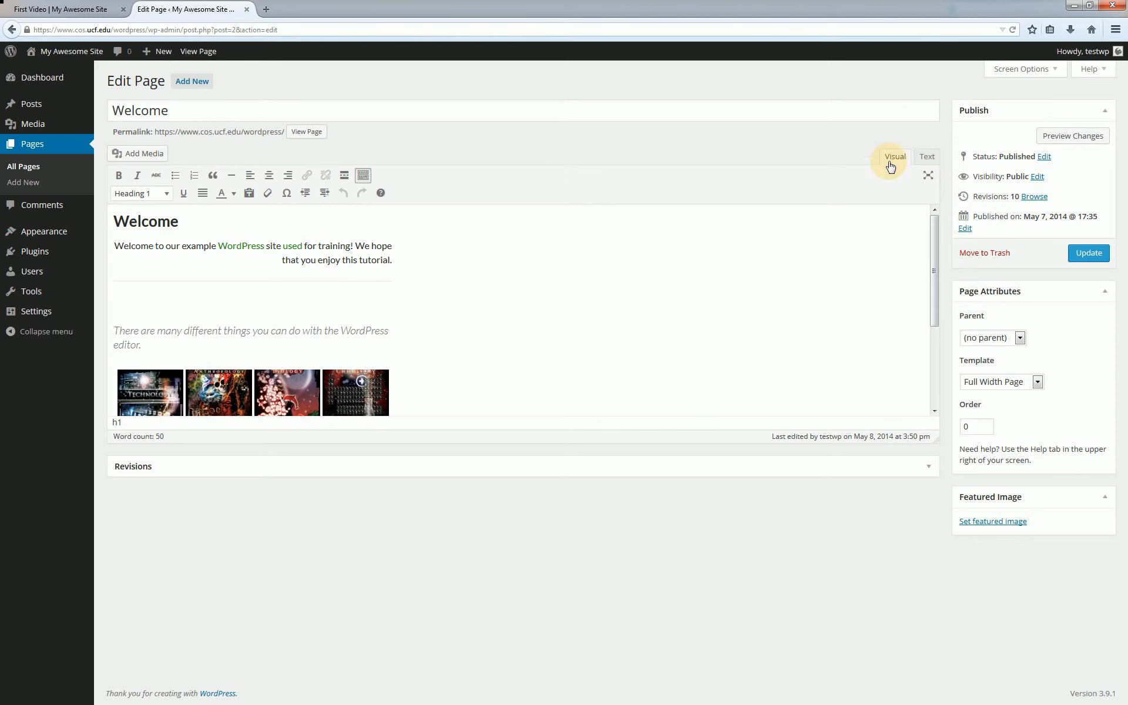
# - View the Welcome page's content as HTML text, return to the visual editor, and check the Revisions box before collapsing it
pyautogui.click(928, 159)
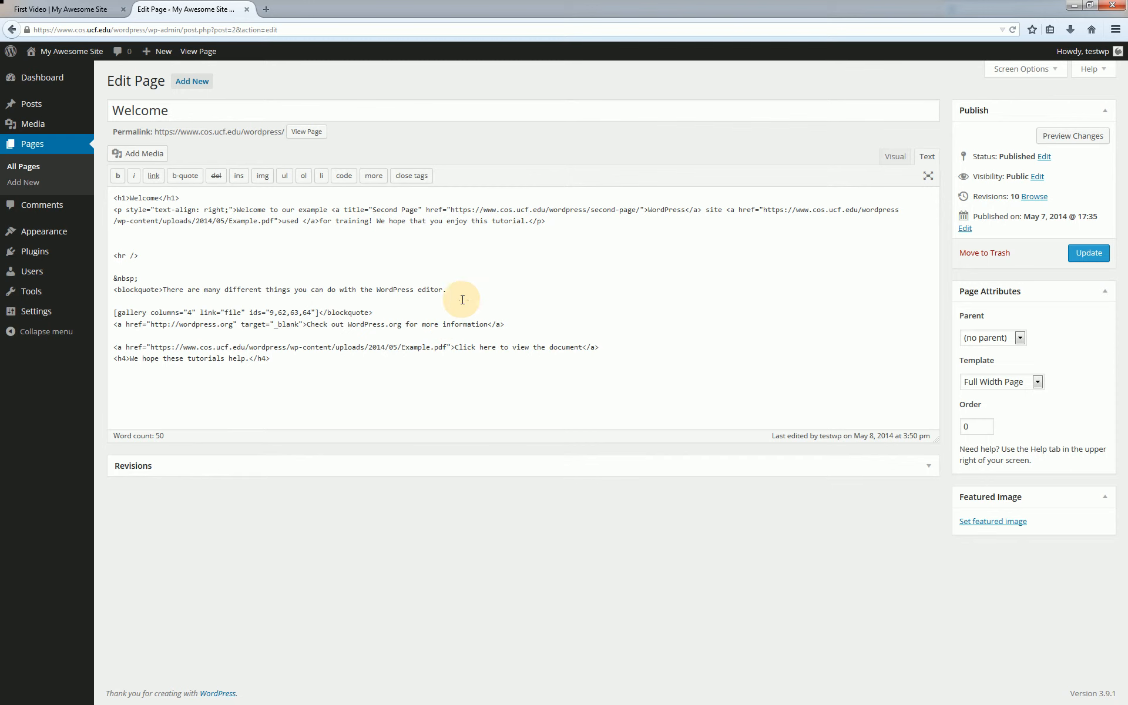
pyautogui.click(900, 161)
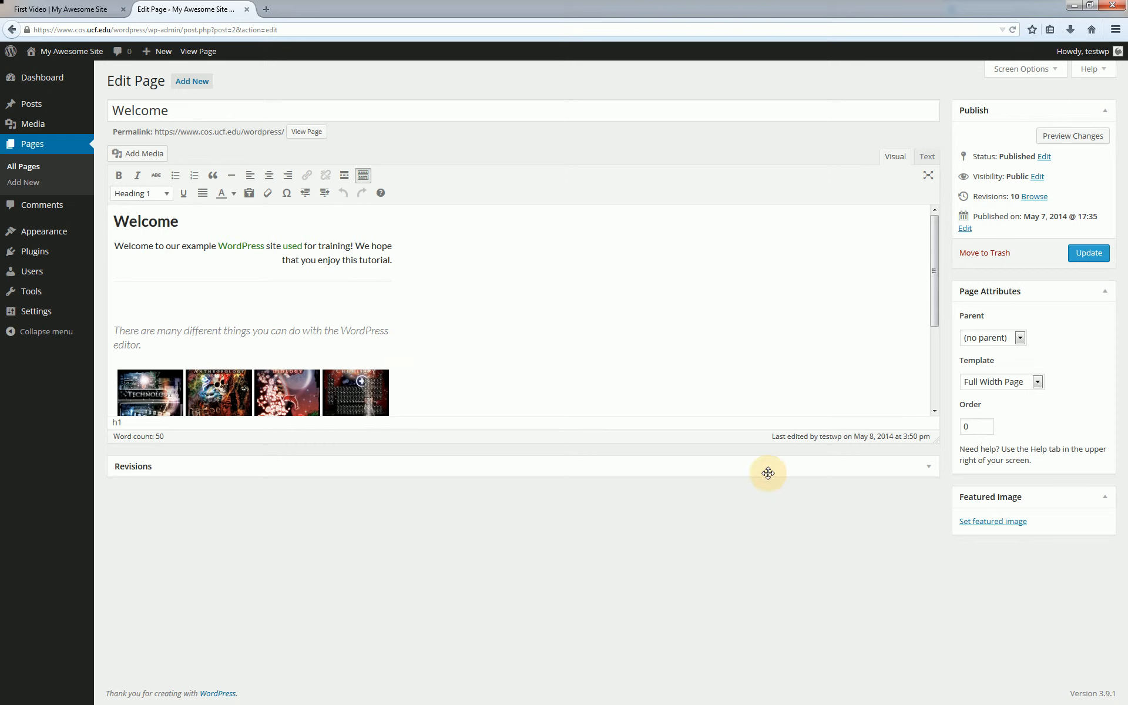
pyautogui.click(935, 470)
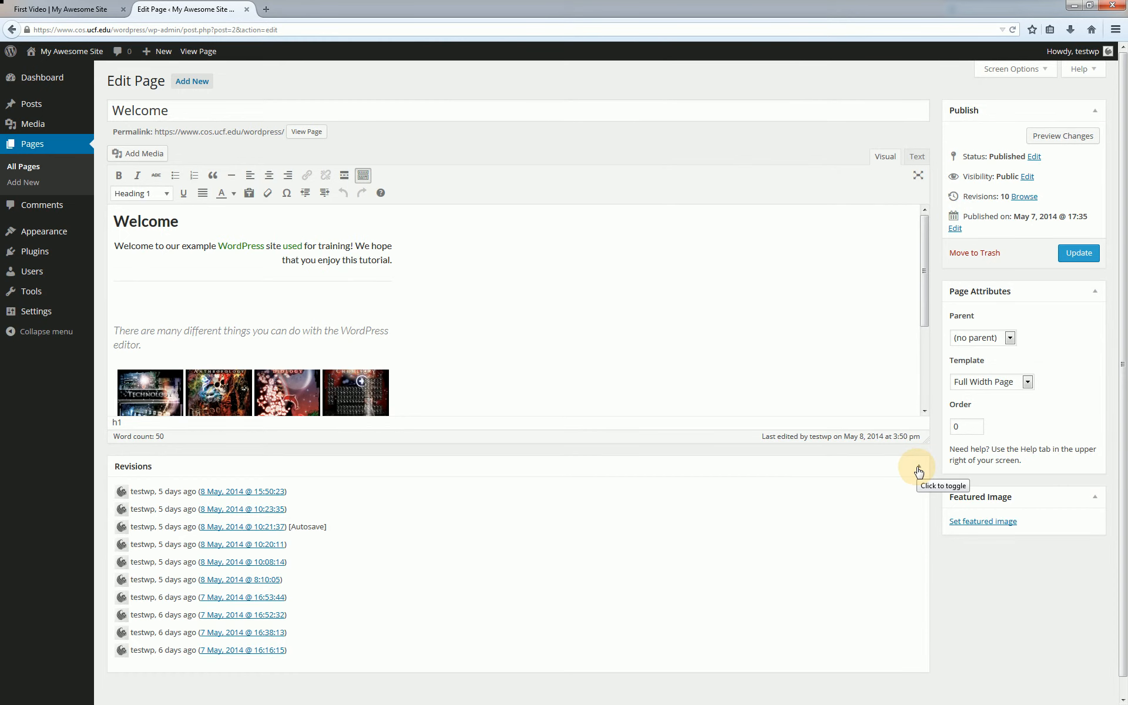
pyautogui.click(919, 472)
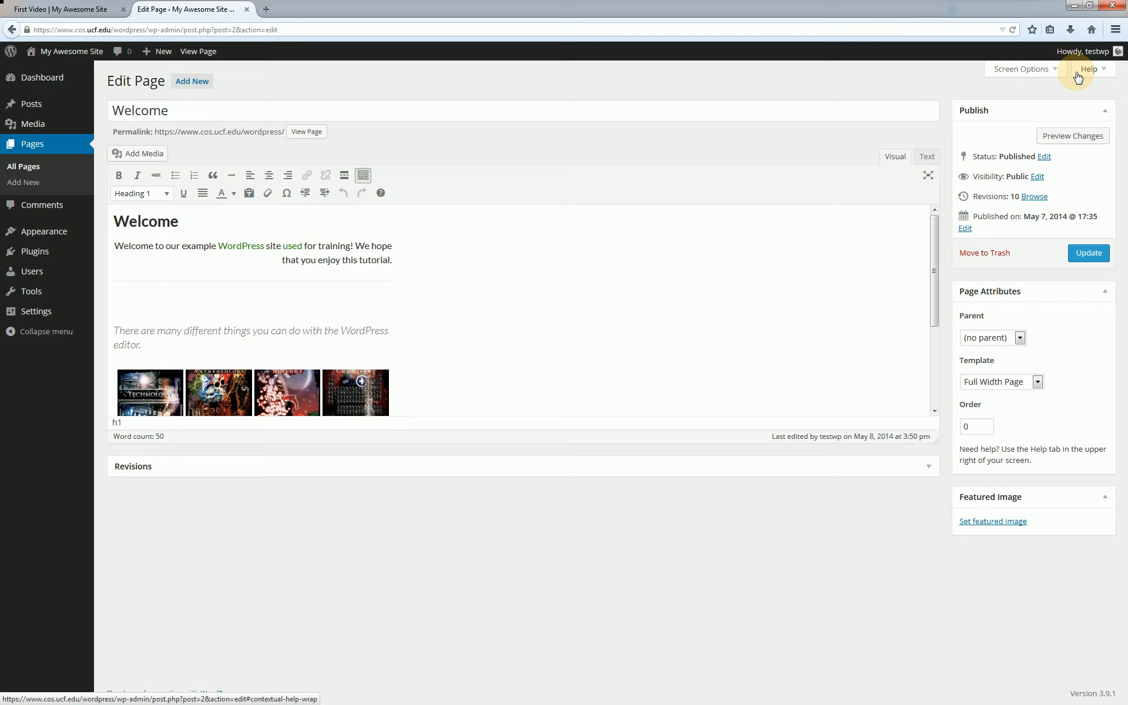
# - Hide the Revisions box from the page editor, and show the Comments box briefly before hiding it again
pyautogui.click(1027, 69)
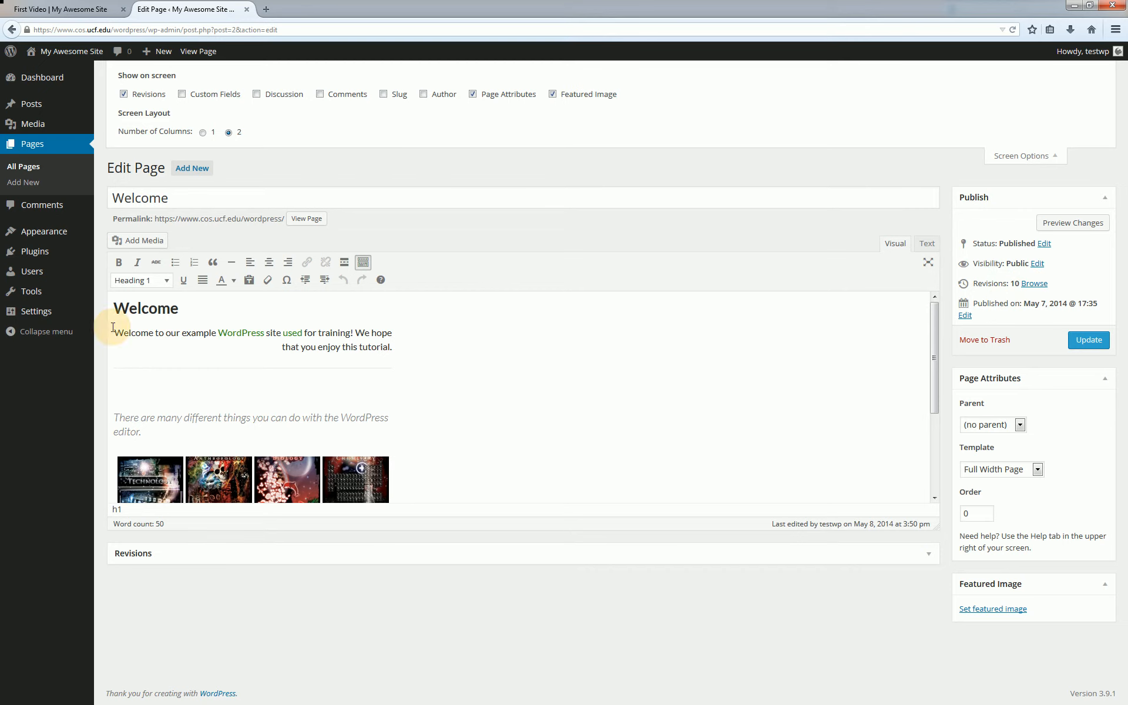
pyautogui.click(135, 95)
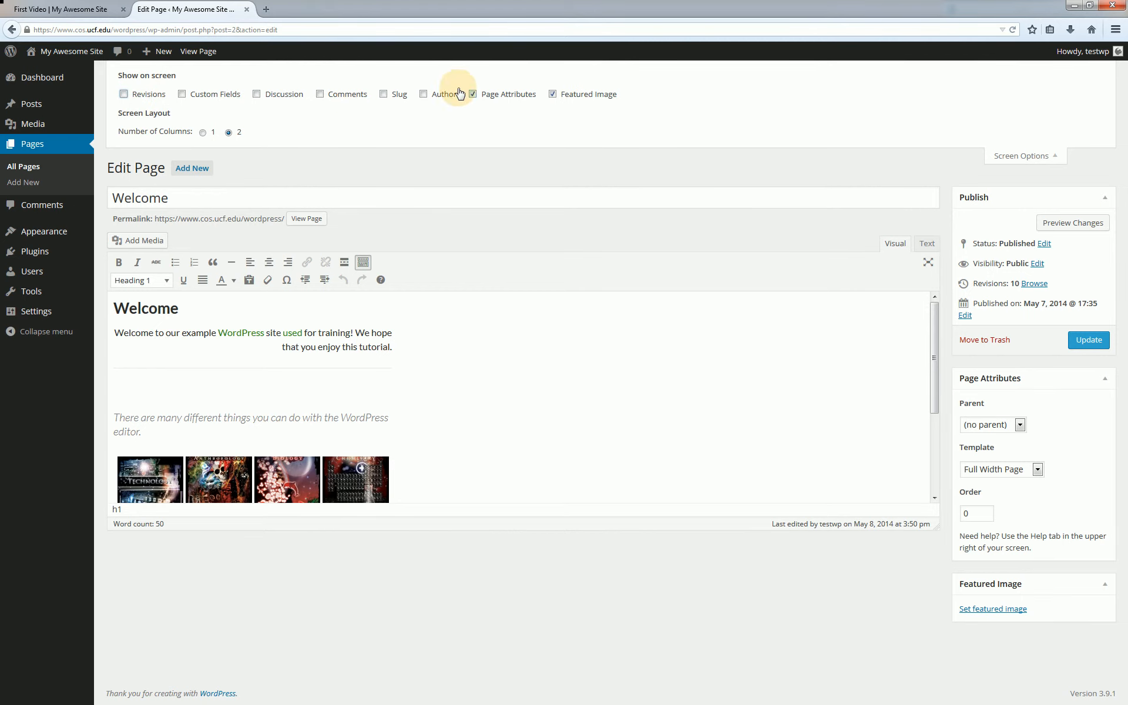
pyautogui.click(345, 99)
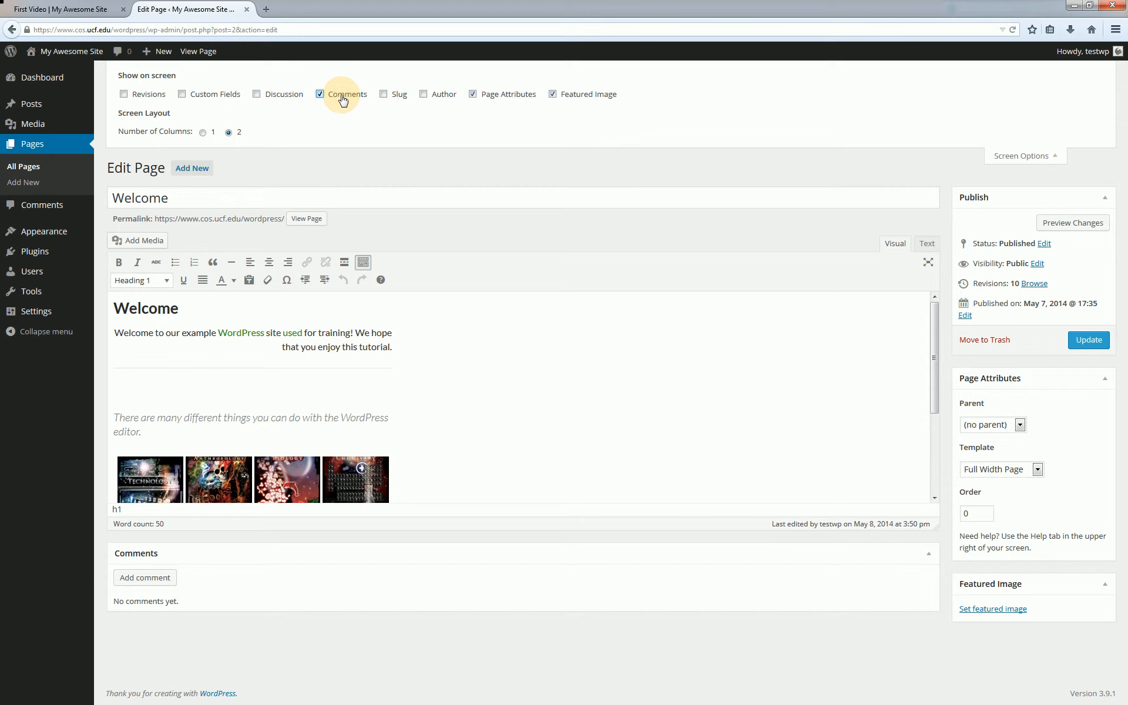
pyautogui.click(345, 99)
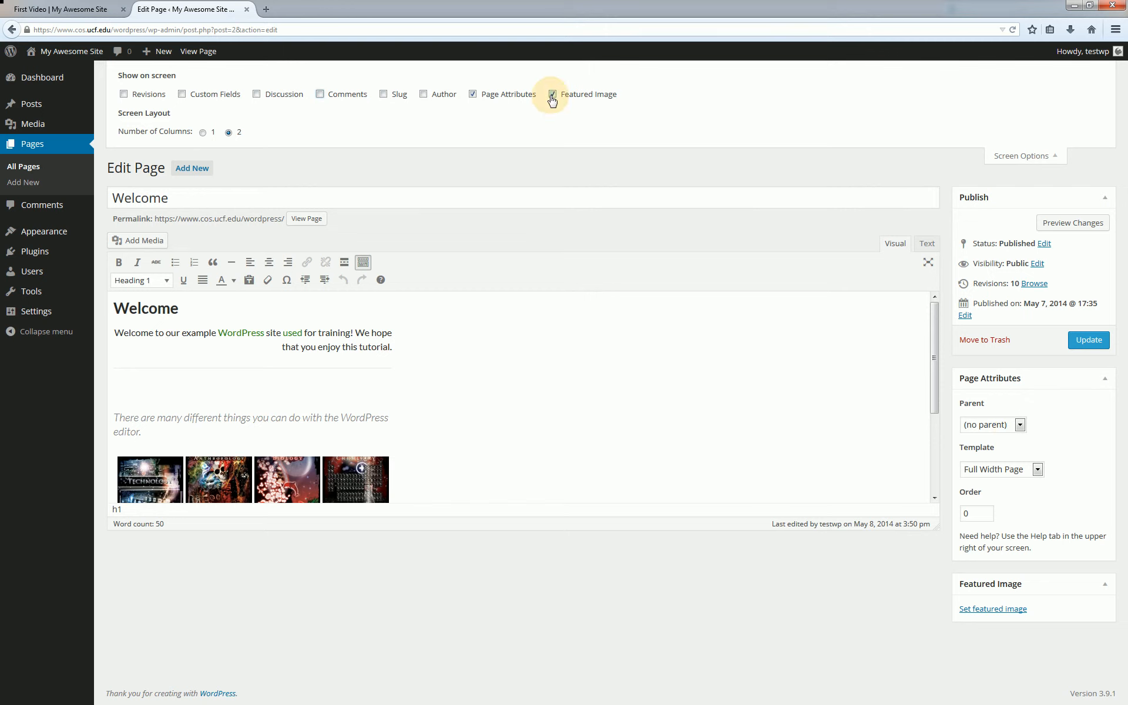
# - Try the one-column screen layout, switch back to two columns, and close the screen options
pyautogui.click(202, 132)
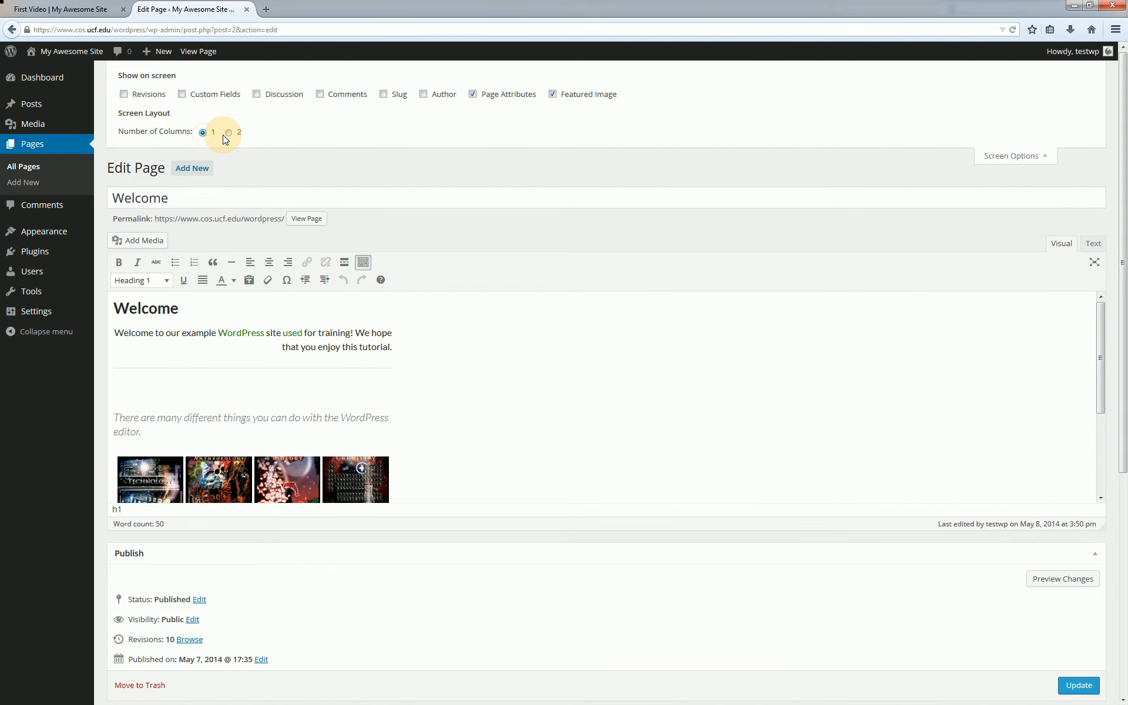
pyautogui.click(228, 133)
pyautogui.click(1036, 157)
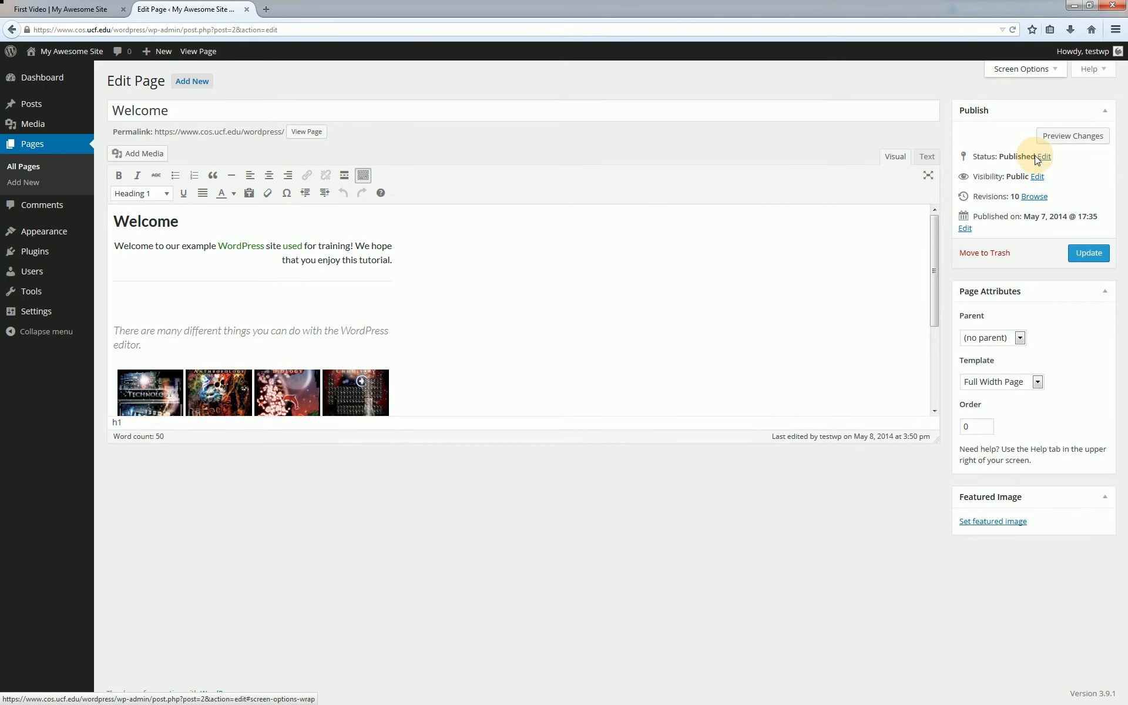
# - Read the About Pages, Inserting Media and Page Attributes help topics for the page editor, and close the help
pyautogui.moveTo(1106, 78)
pyautogui.moveTo(1106, 78); pyautogui.dragTo(944, 83)
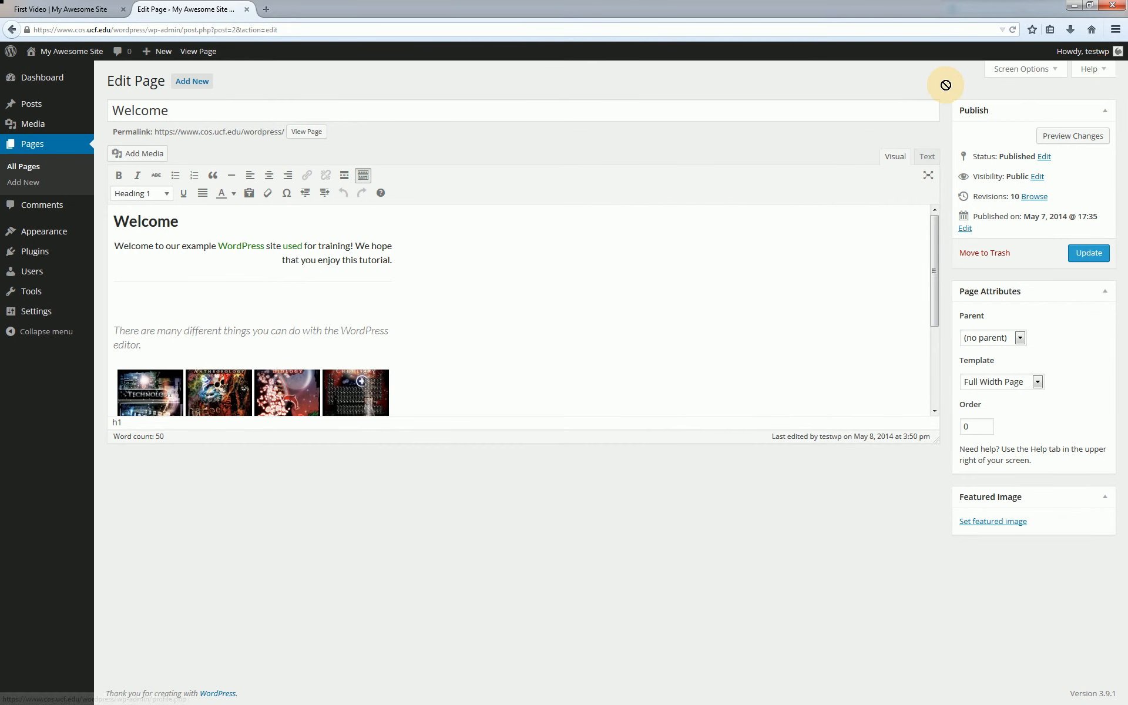
pyautogui.click(1102, 69)
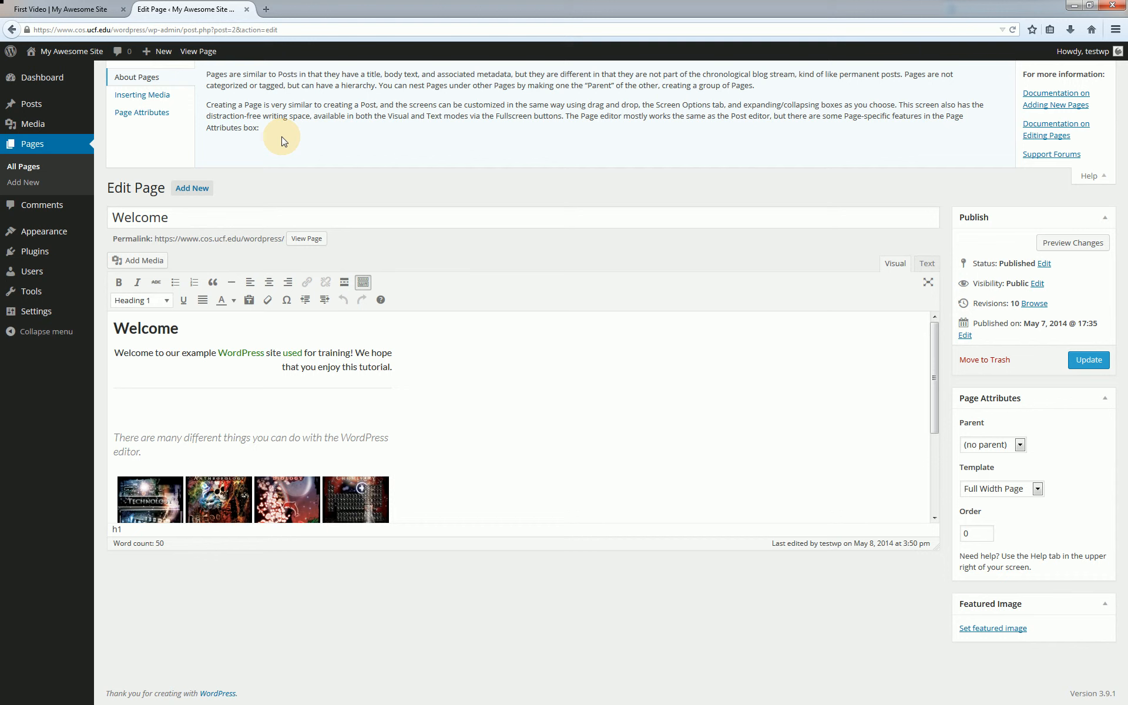
pyautogui.click(180, 100)
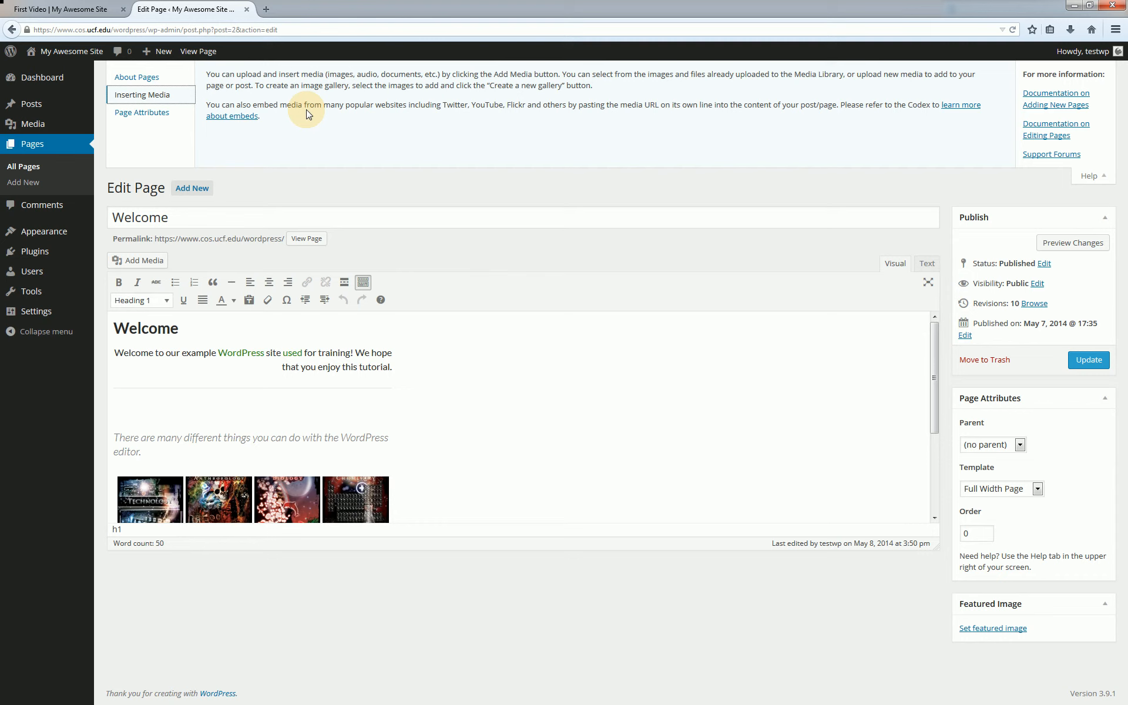
pyautogui.click(176, 117)
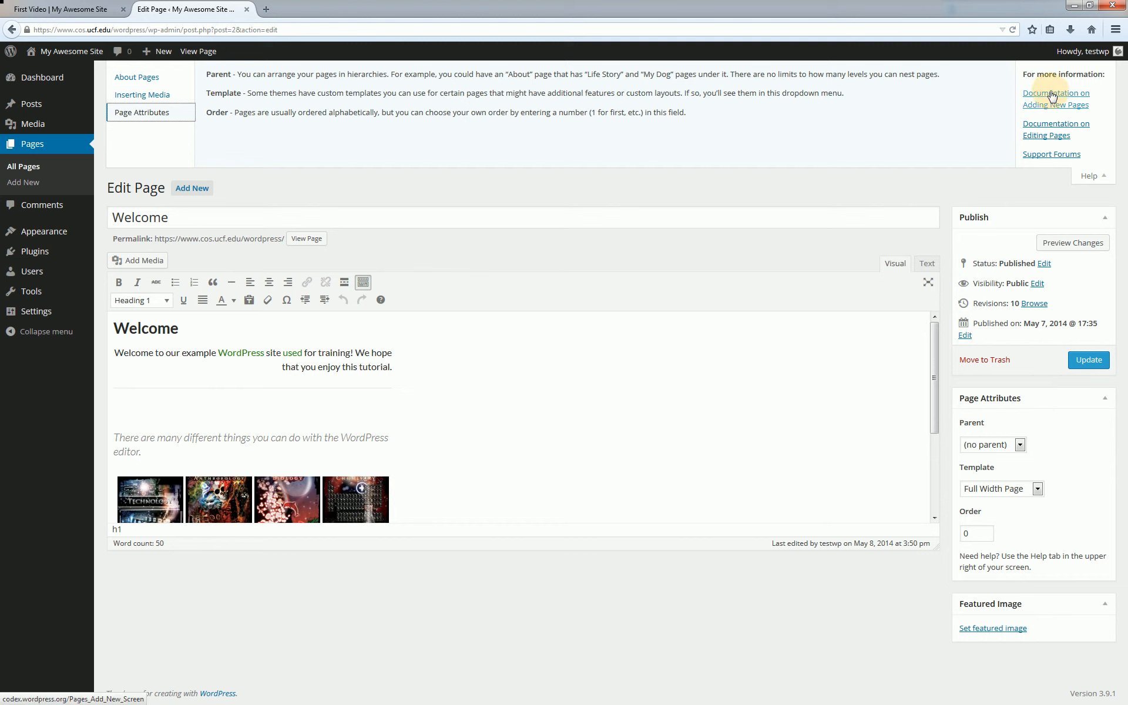
pyautogui.click(1094, 177)
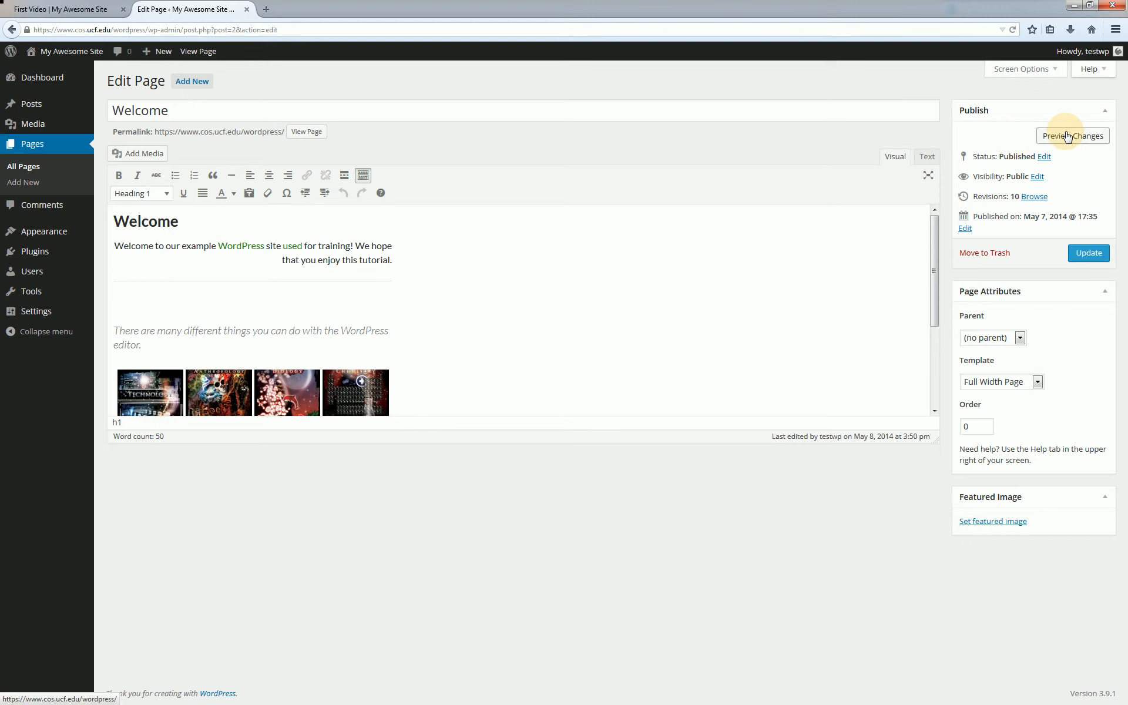
# - Review the Welcome page's status and visibility options, cancelling without changing either setting
pyautogui.click(1044, 156)
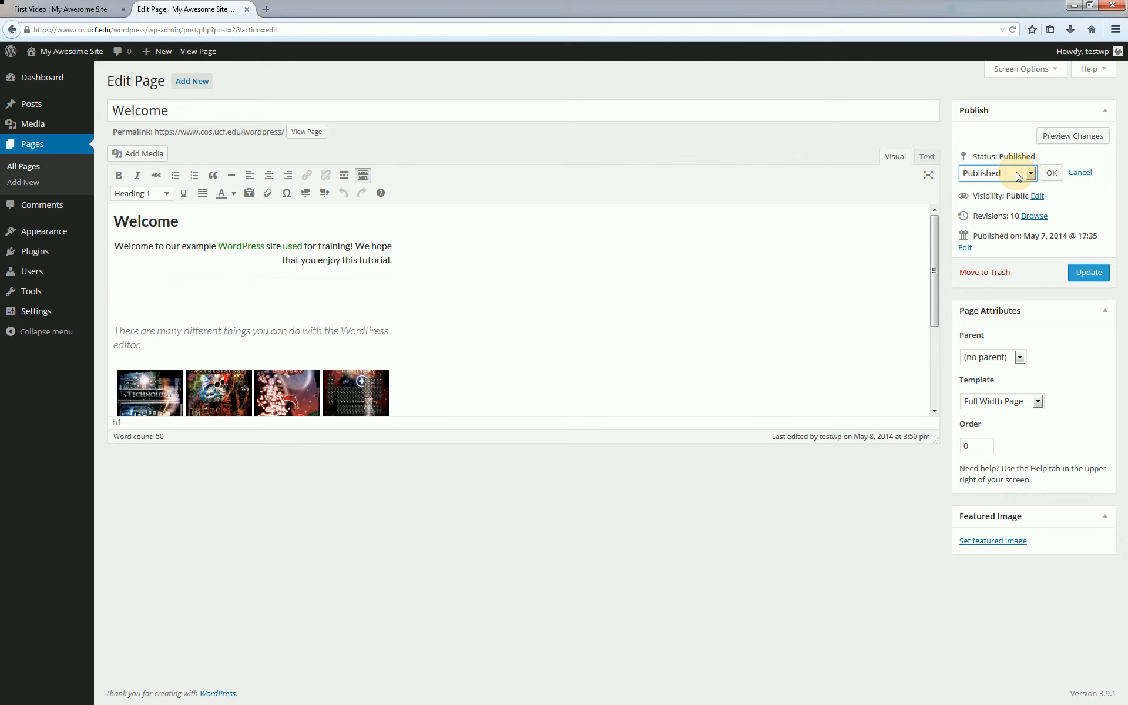
pyautogui.click(1018, 174)
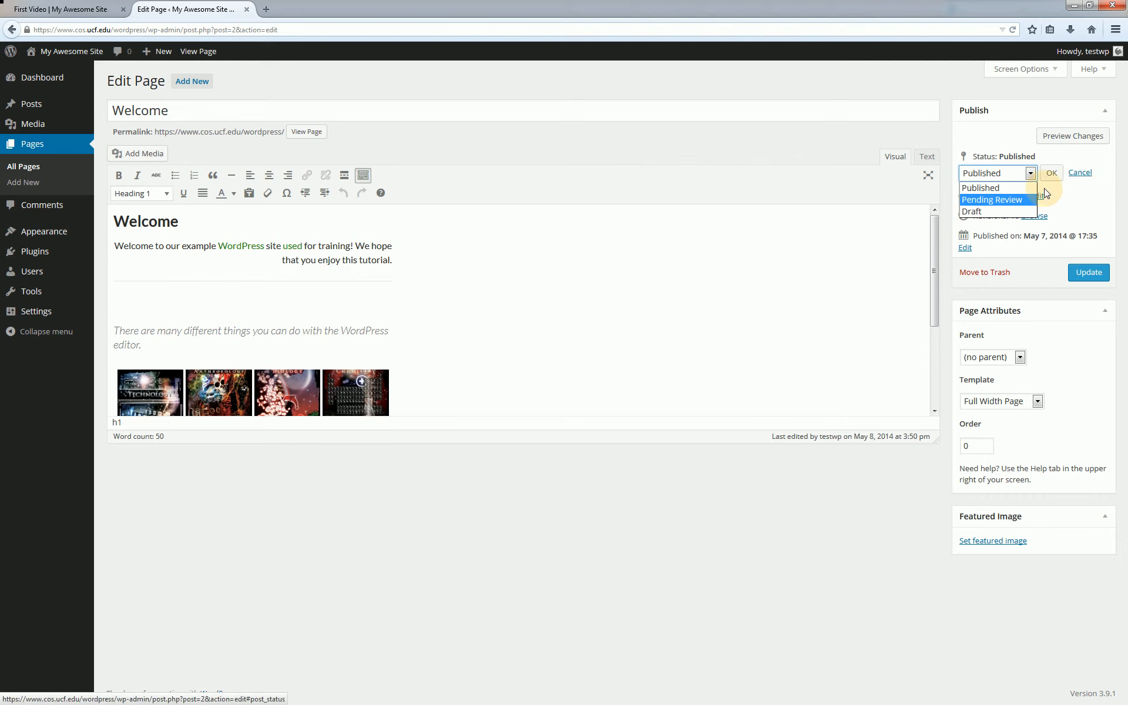
pyautogui.click(1083, 176)
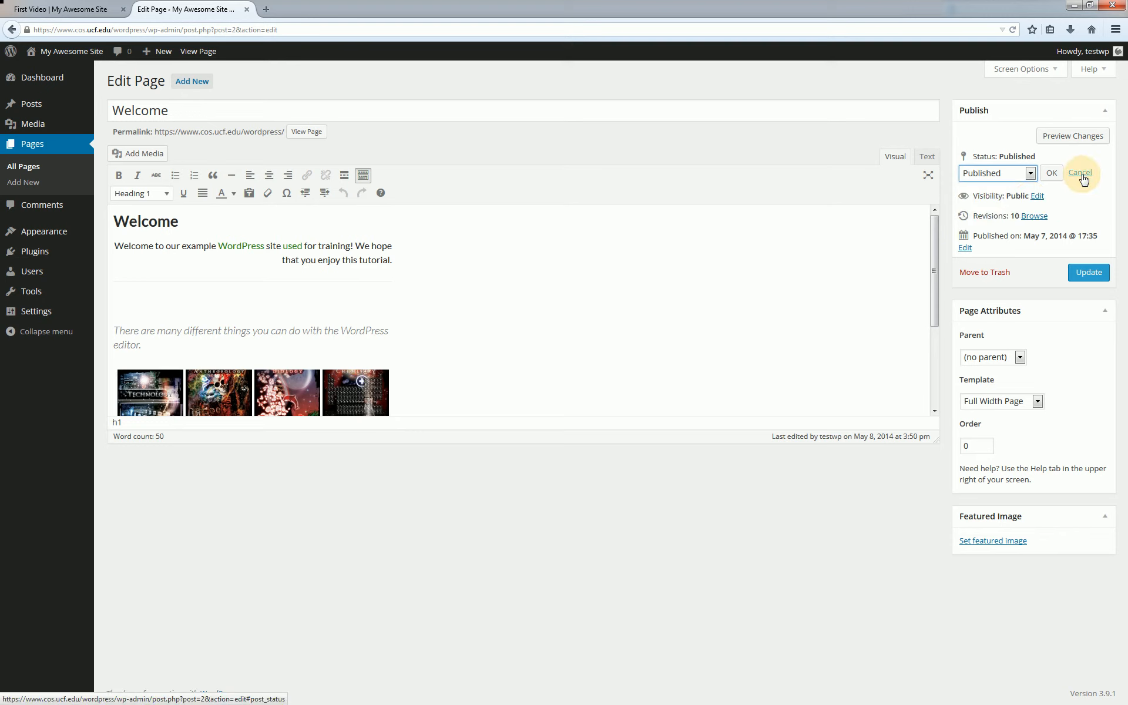
pyautogui.click(1037, 196)
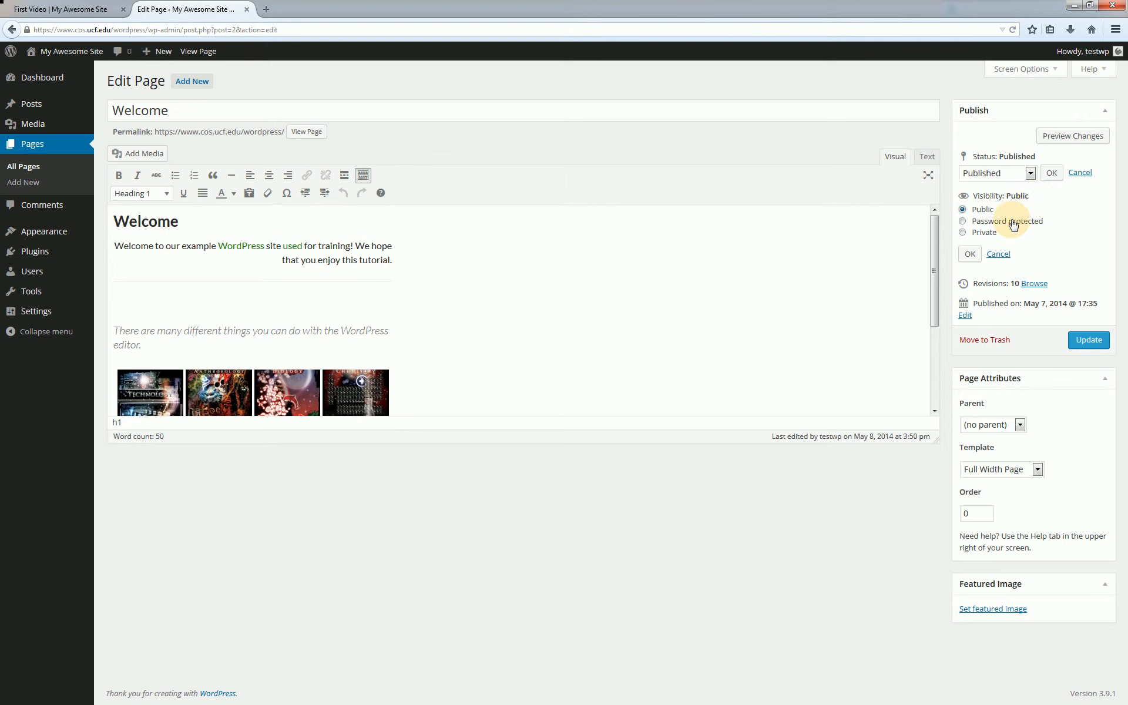
pyautogui.click(999, 257)
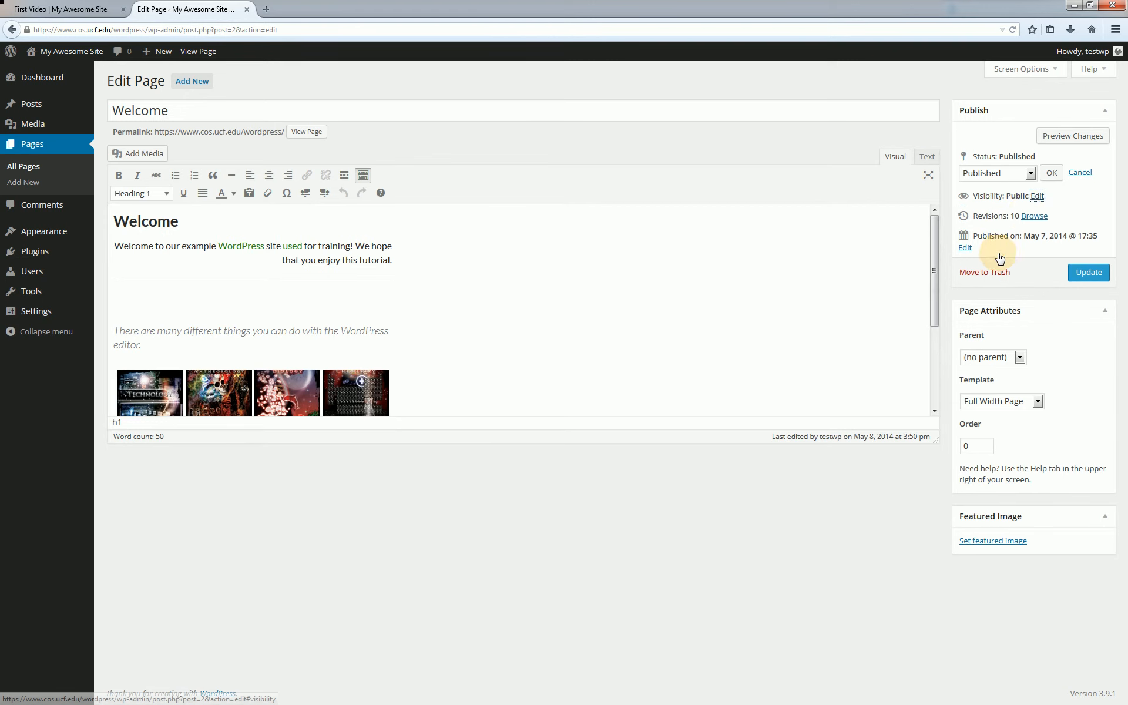
# - Compare the Welcome page's revisions from the current one back to the oldest and forward again, and return to the editor without restoring any
pyautogui.click(1035, 216)
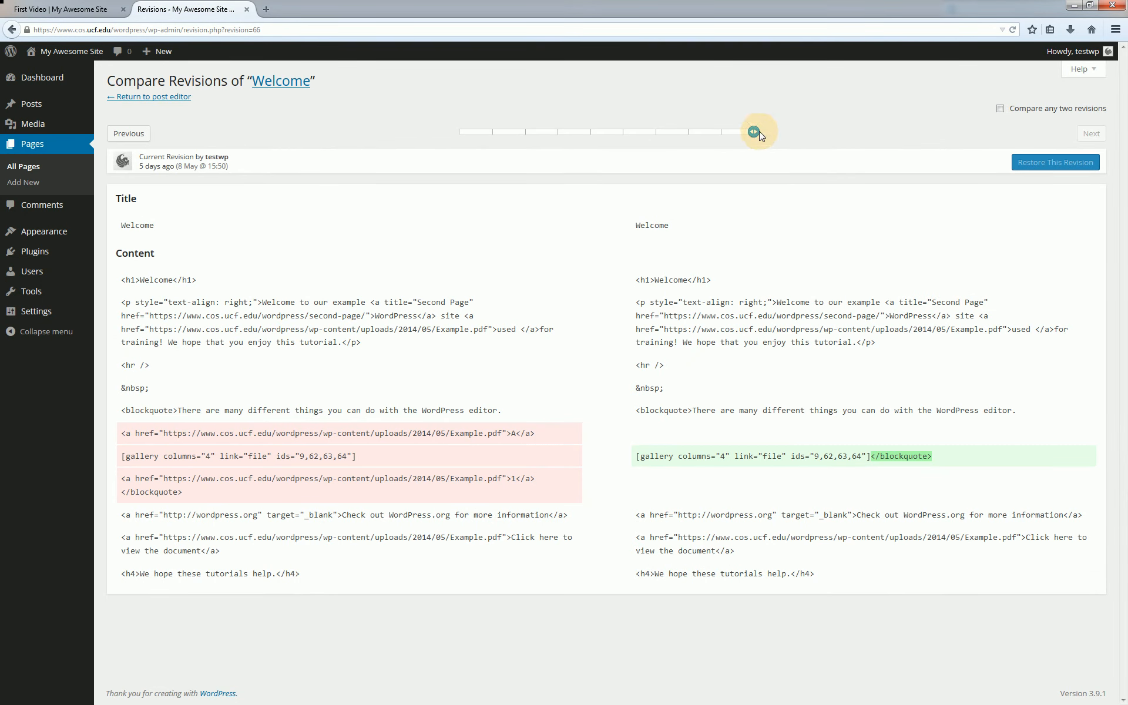
pyautogui.moveTo(758, 137); pyautogui.dragTo(689, 133)
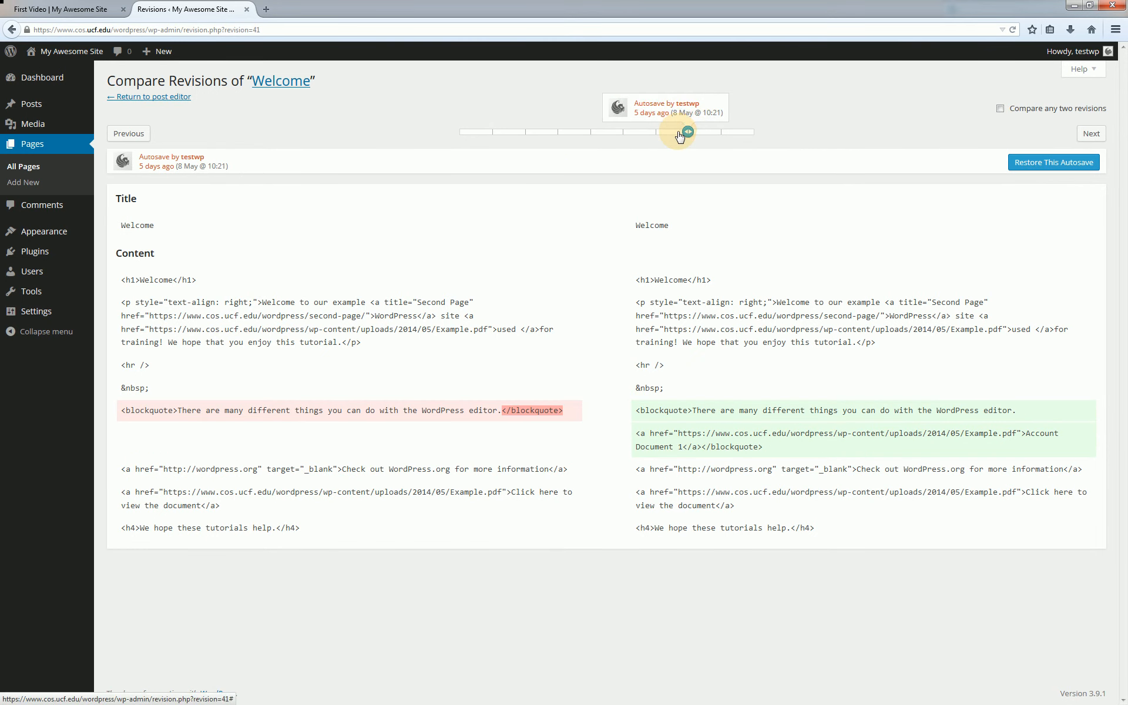
pyautogui.moveTo(684, 131); pyautogui.dragTo(526, 135)
pyautogui.click(456, 131)
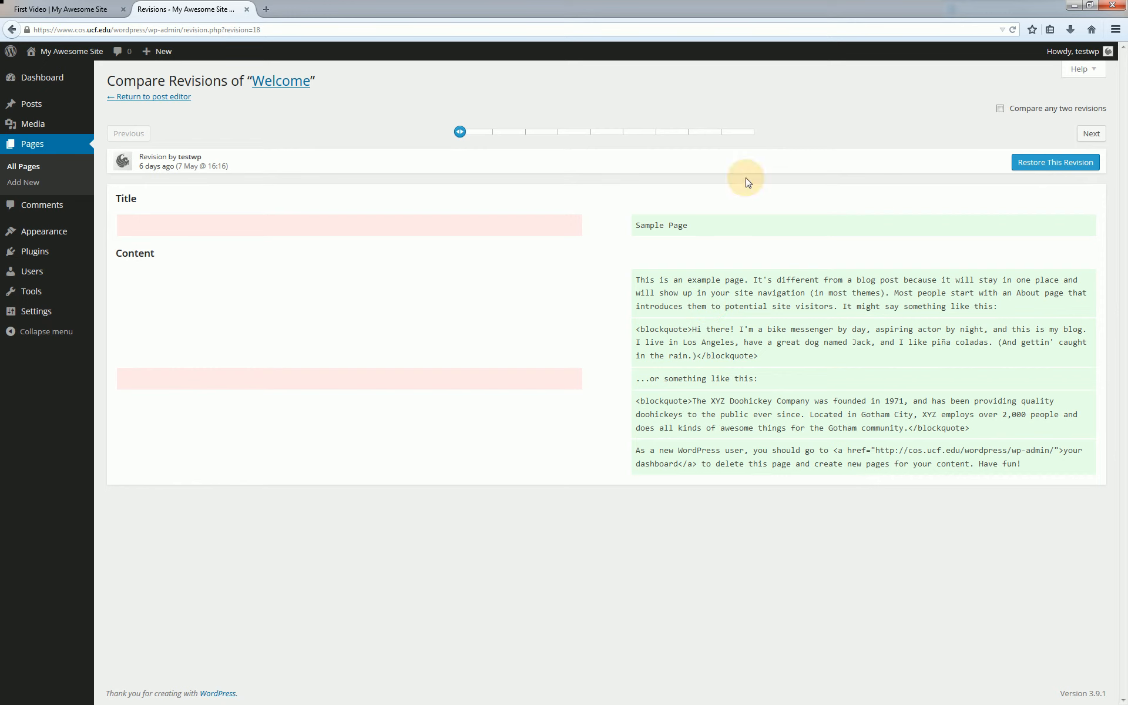
pyautogui.moveTo(462, 132); pyautogui.dragTo(570, 137)
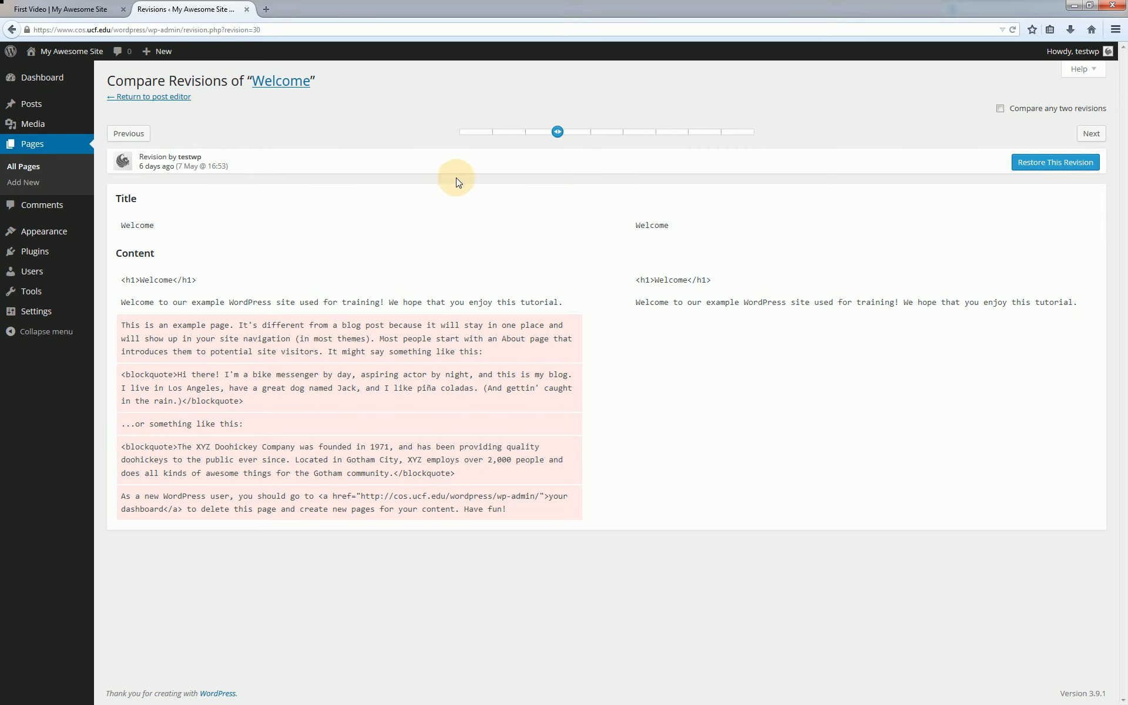
pyautogui.moveTo(597, 138); pyautogui.dragTo(696, 133)
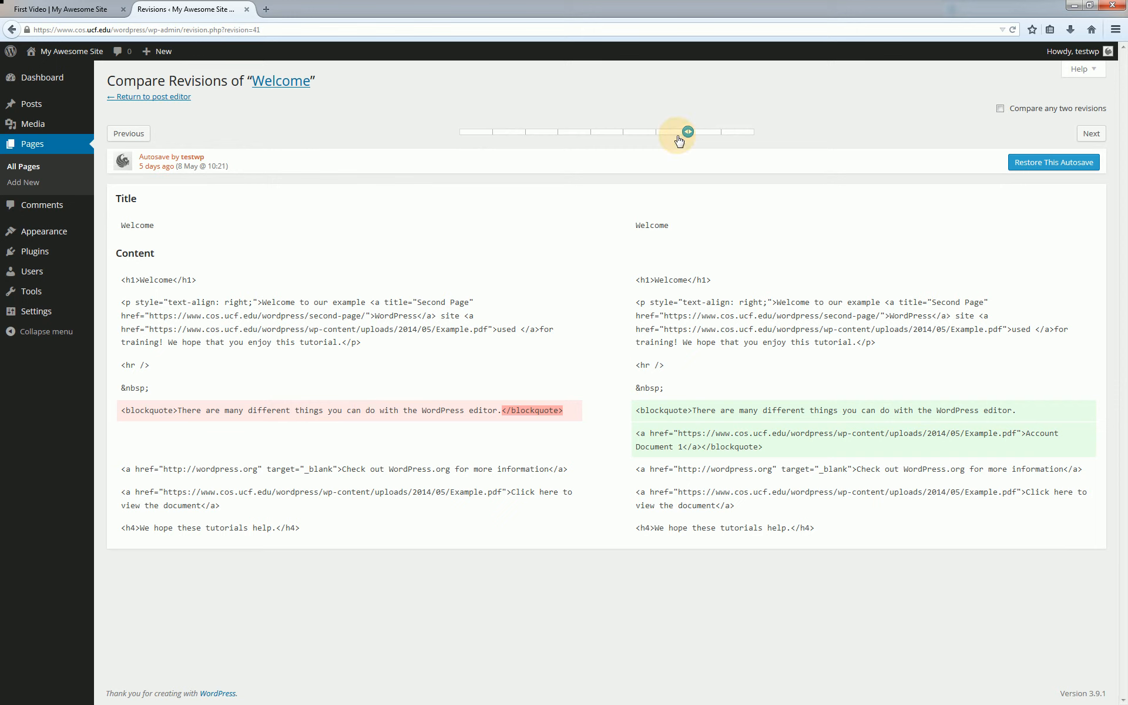
pyautogui.moveTo(679, 140); pyautogui.dragTo(754, 150)
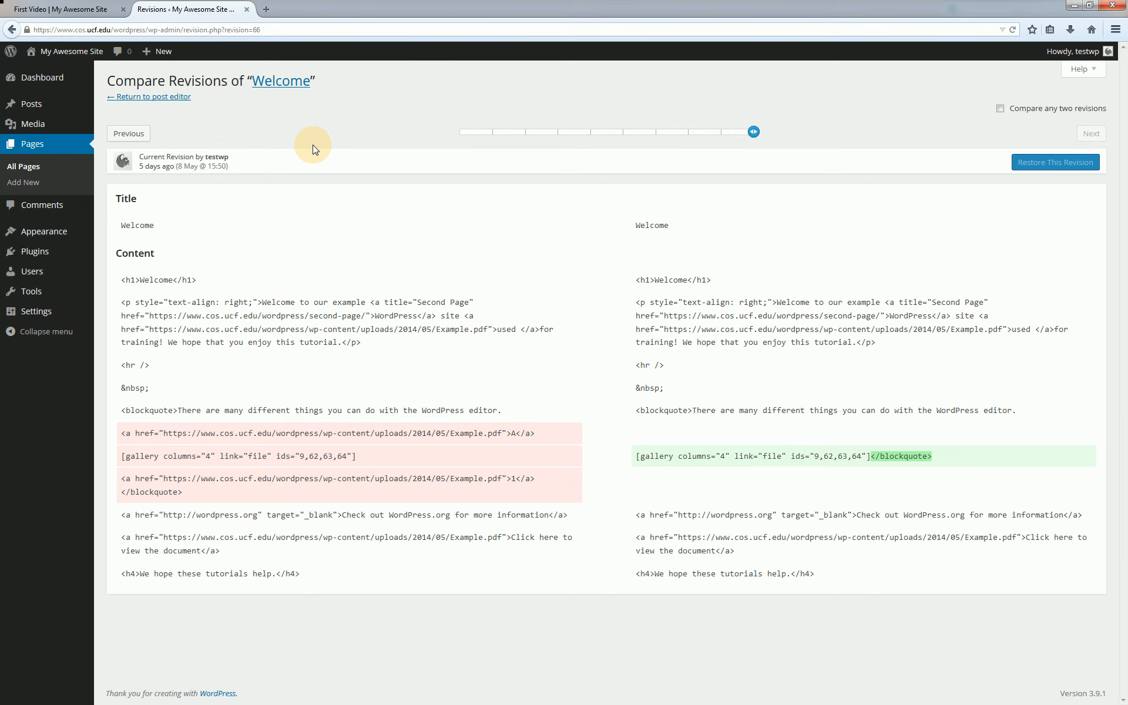
pyautogui.moveTo(754, 131); pyautogui.dragTo(720, 133)
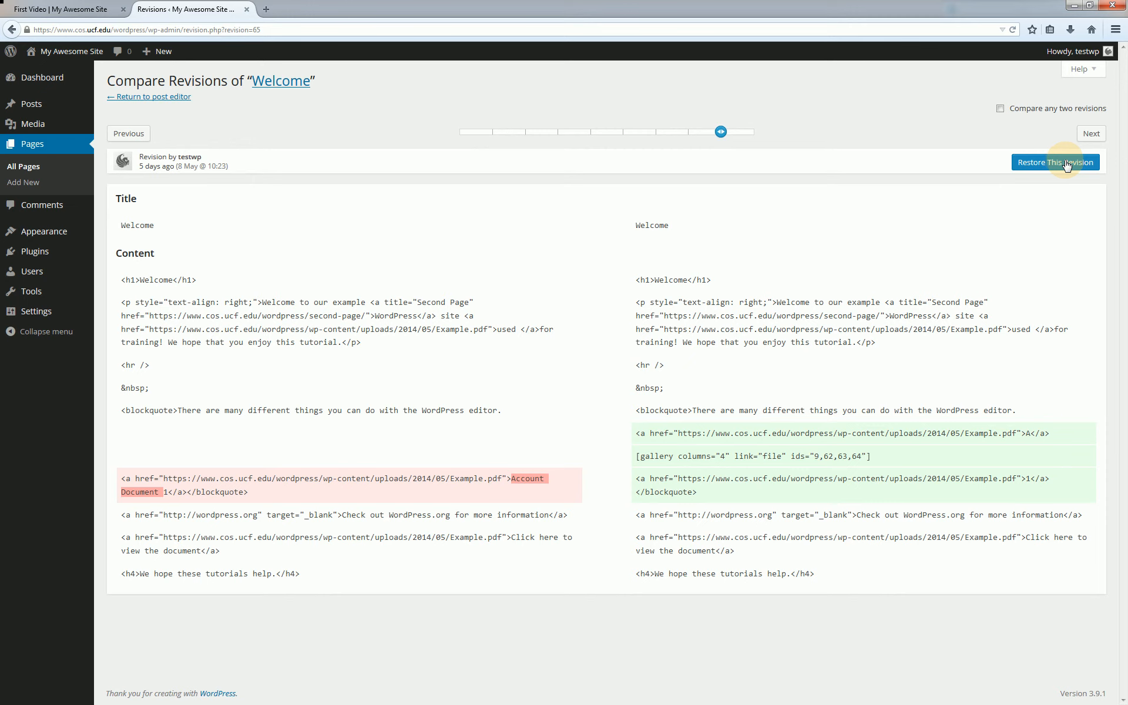
pyautogui.click(152, 102)
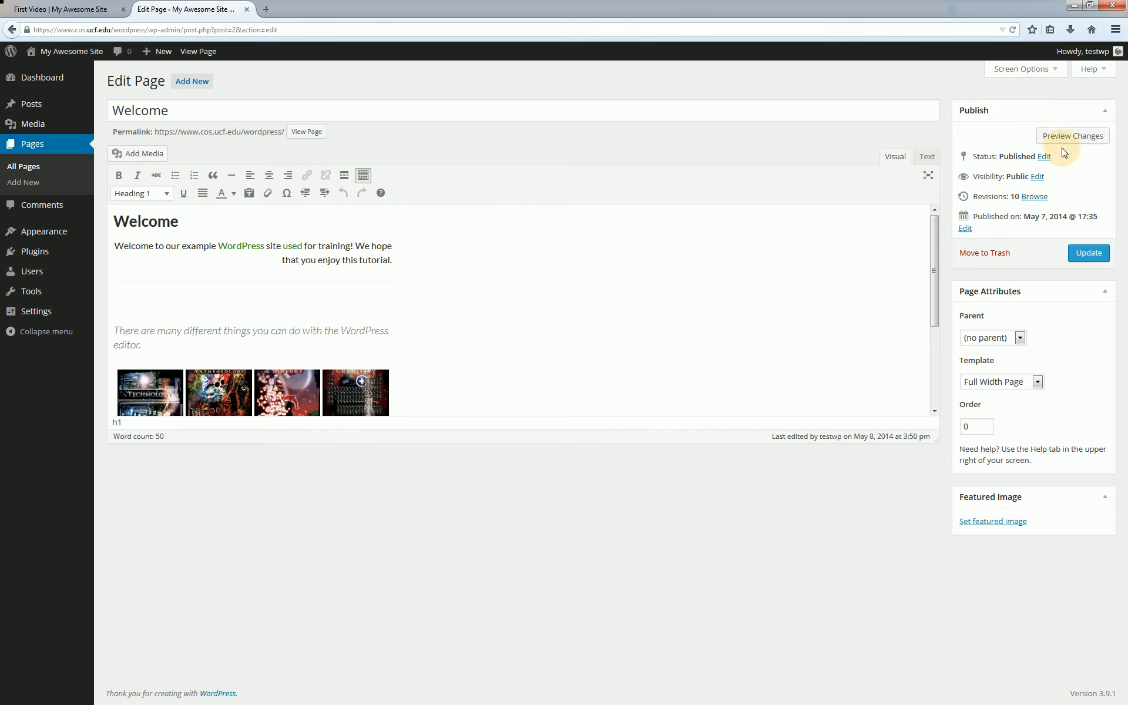
# - Open the Welcome page's publish date for editing, cancel without changing it, and return to the list of all pages
pyautogui.click(966, 231)
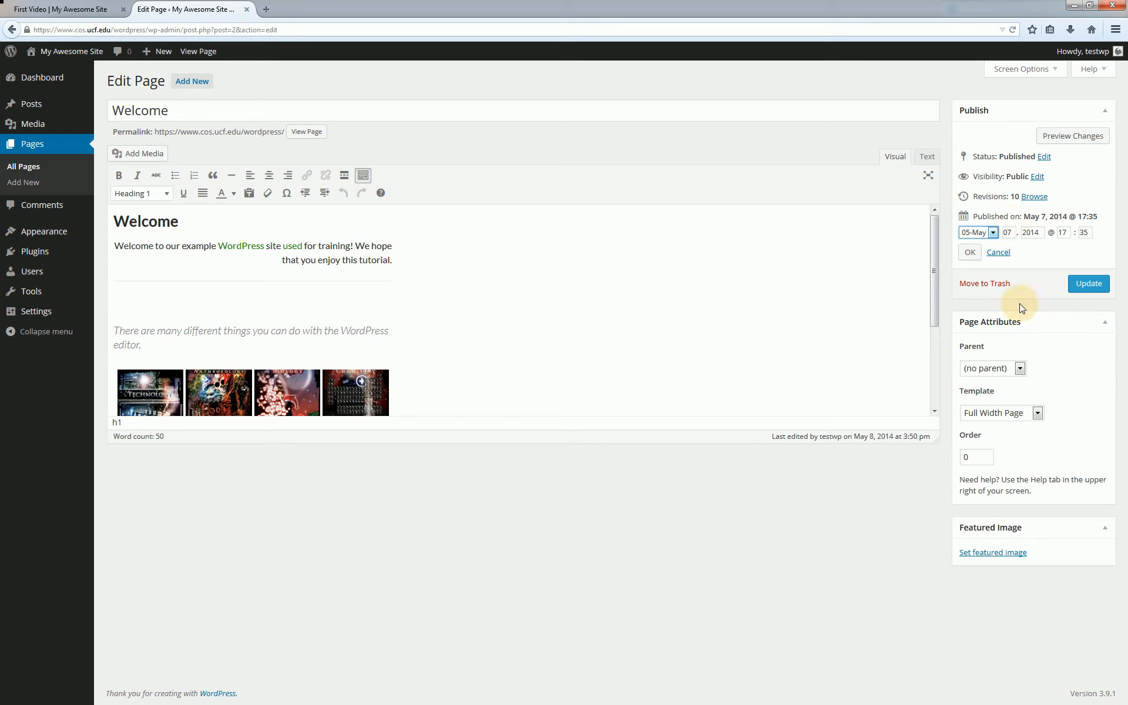
pyautogui.click(999, 252)
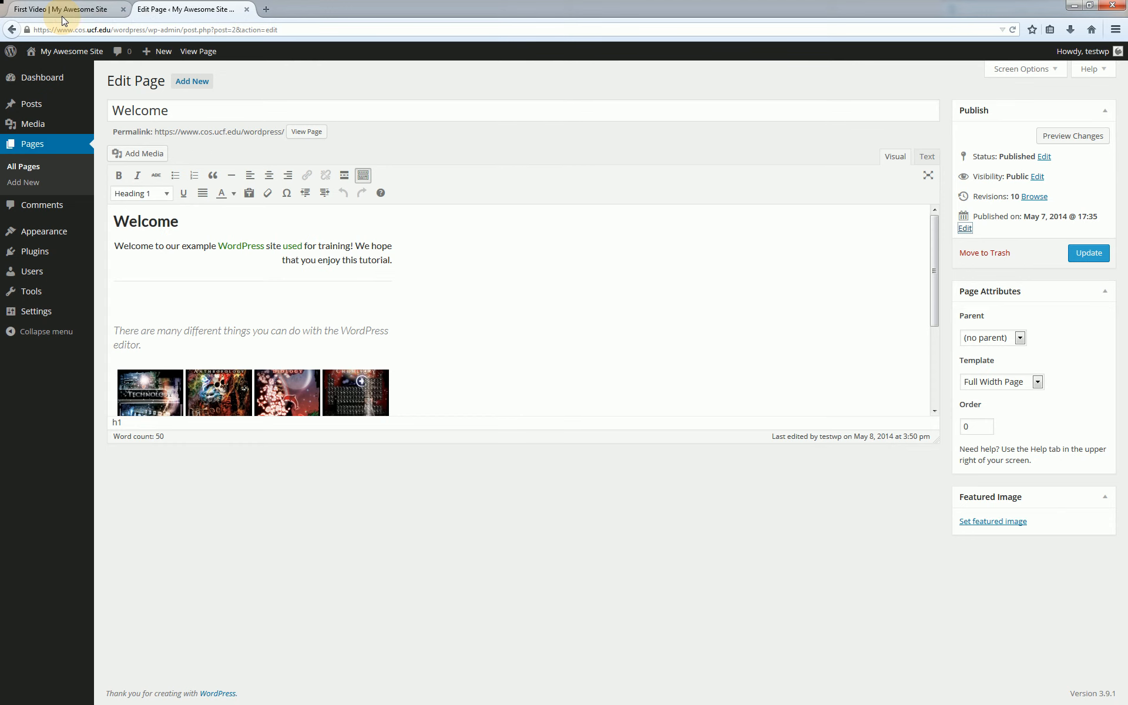
pyautogui.click(47, 174)
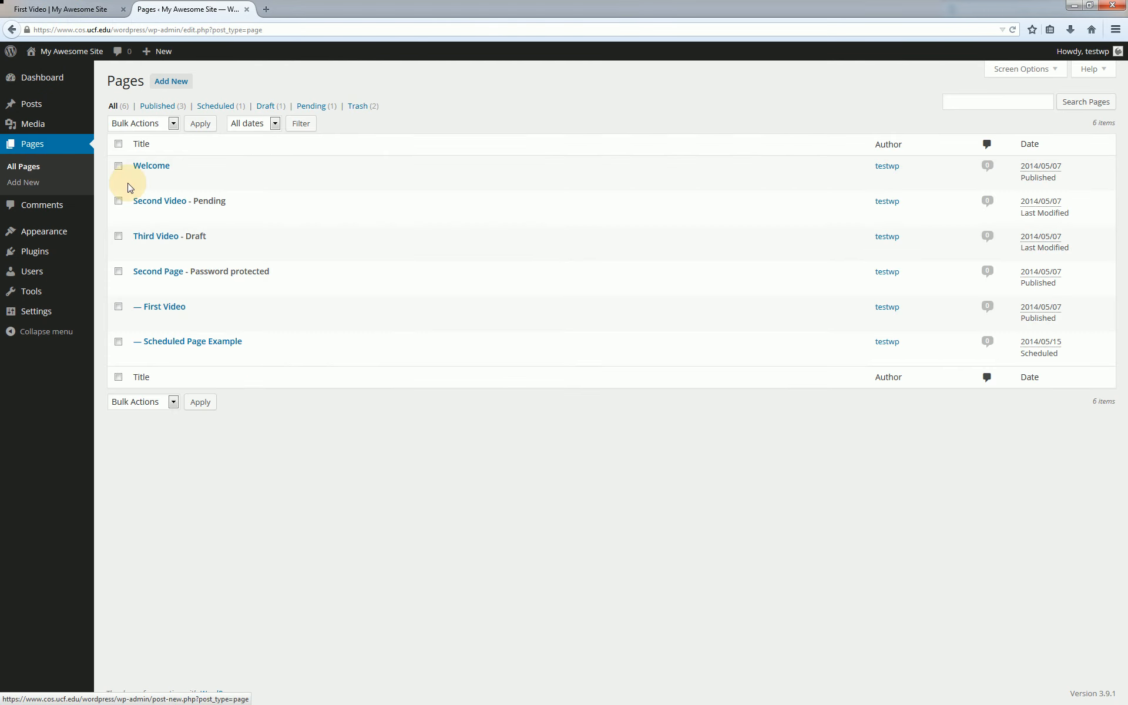
# - Review the statuses and parent-child nesting of the pages in the list, from Welcome down to Scheduled Page Example
pyautogui.moveTo(172, 167)
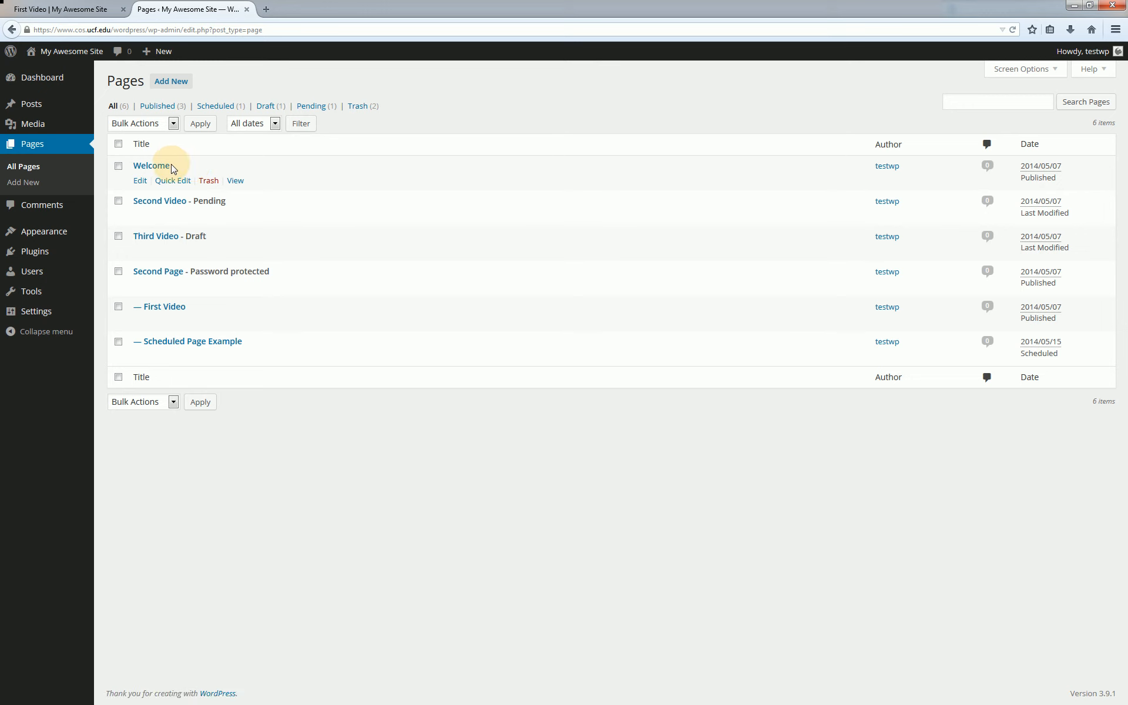
pyautogui.moveTo(207, 204)
pyautogui.moveTo(204, 239)
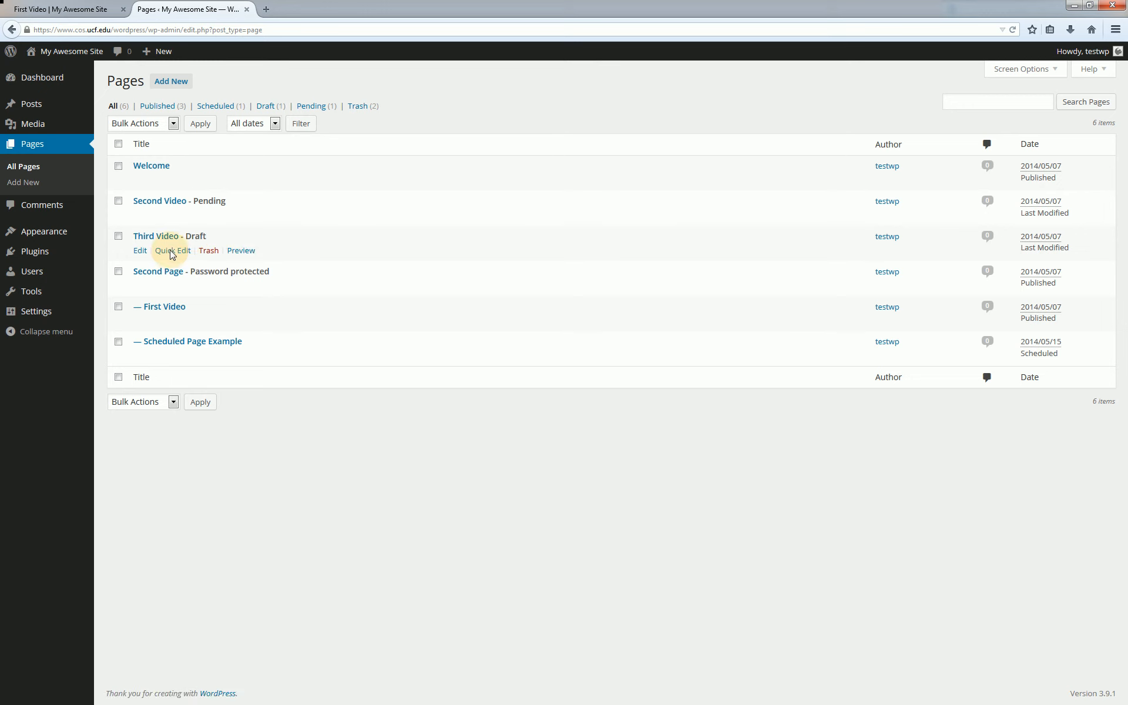
pyautogui.moveTo(181, 221)
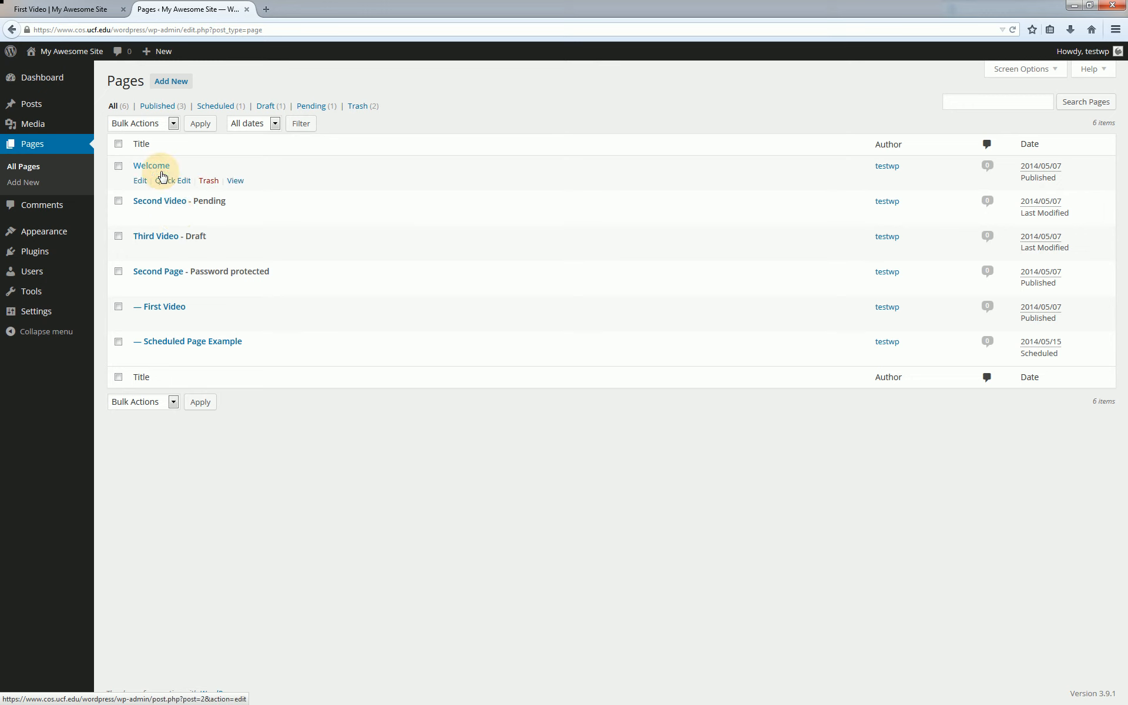
pyautogui.moveTo(163, 268)
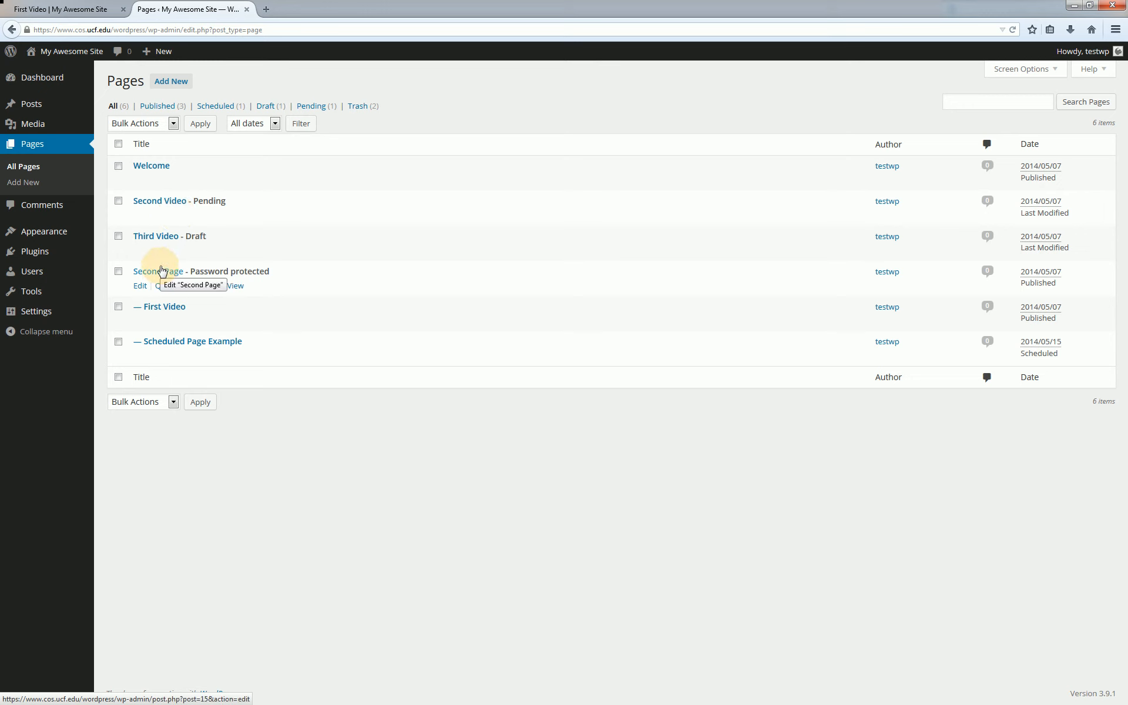
pyautogui.moveTo(156, 312)
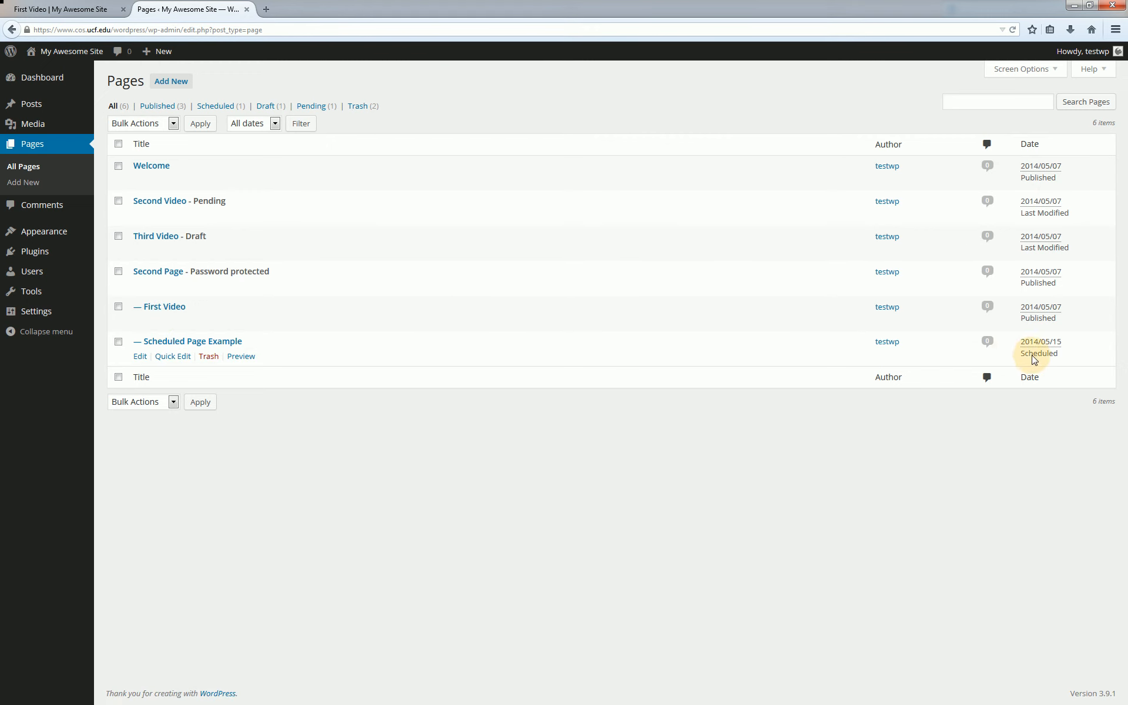
# - Reload the live First Video page, check the Second Page submenu in the site navigation, and return to the pages list
pyautogui.click(59, 8)
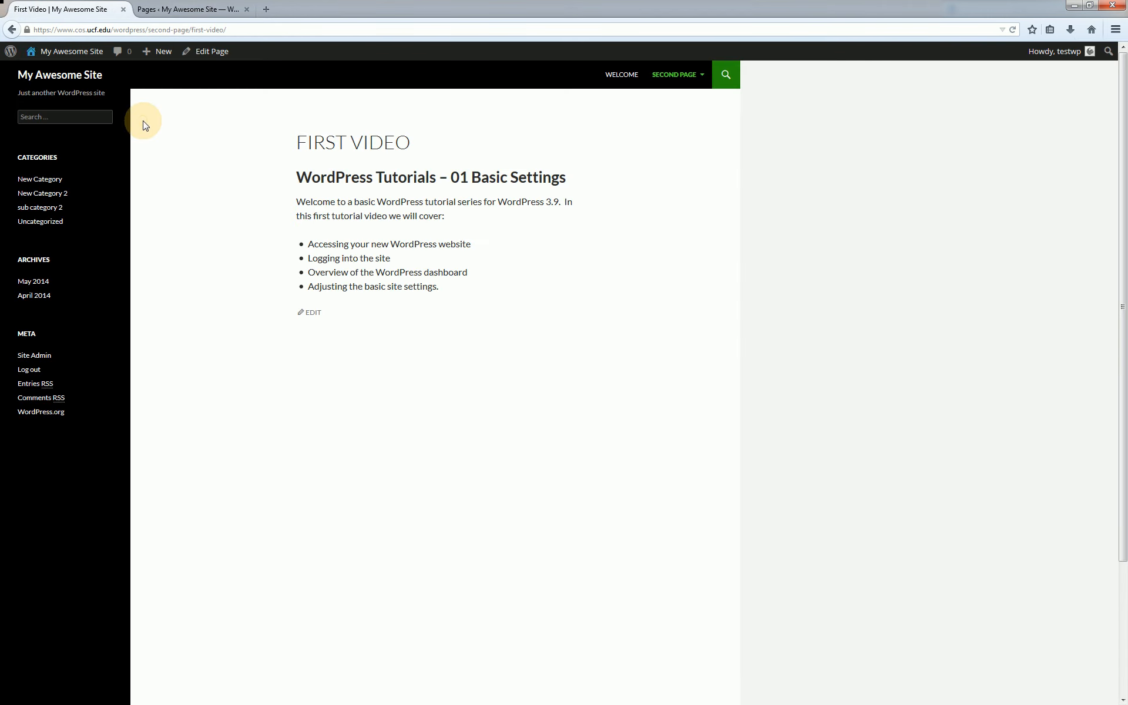
pyautogui.press('F5')
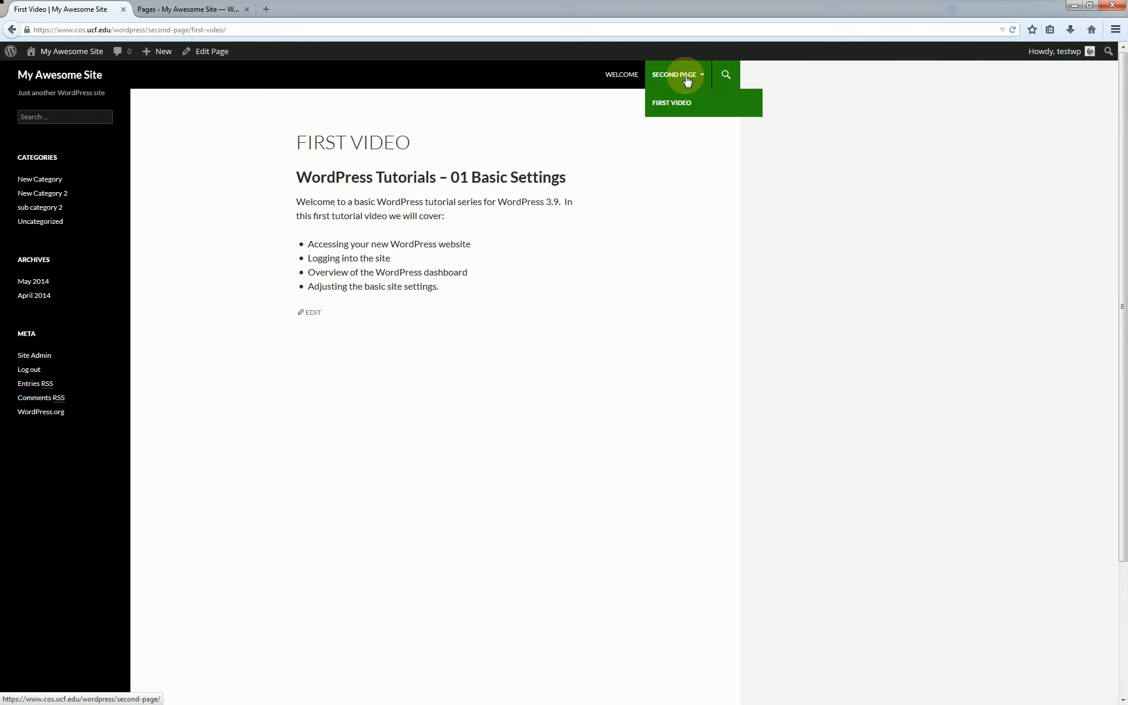
pyautogui.click(189, 7)
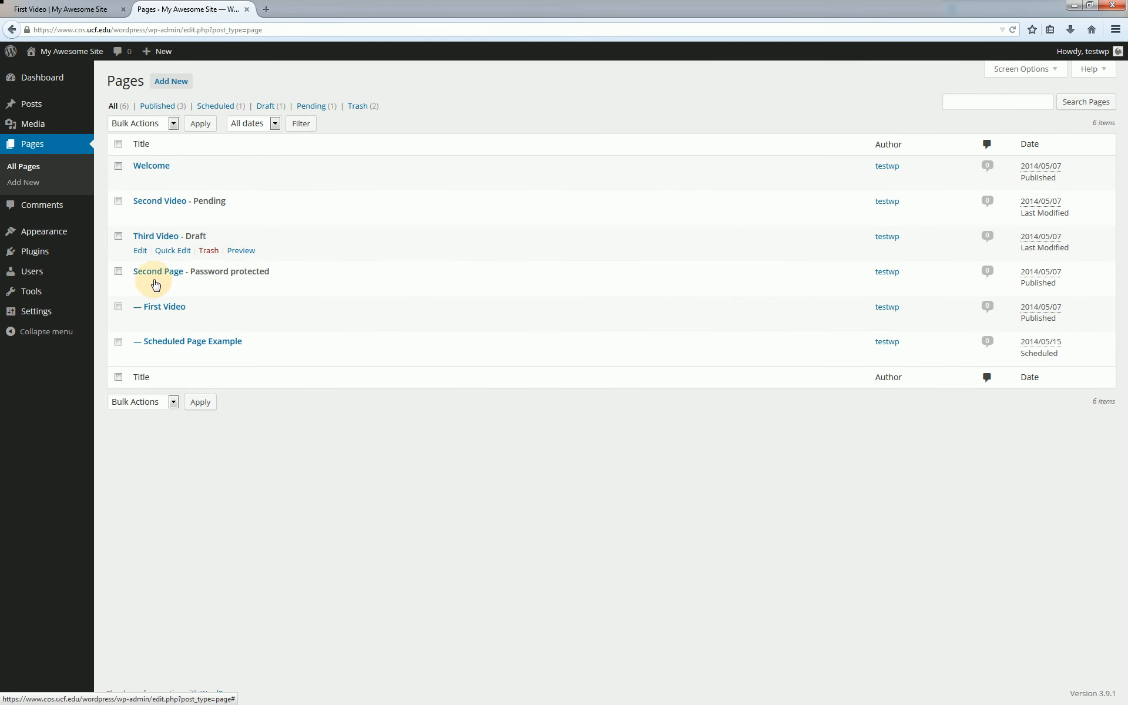
# - Open the Welcome page's editor in a new browser tab and switch to it
pyautogui.moveTo(139, 177)
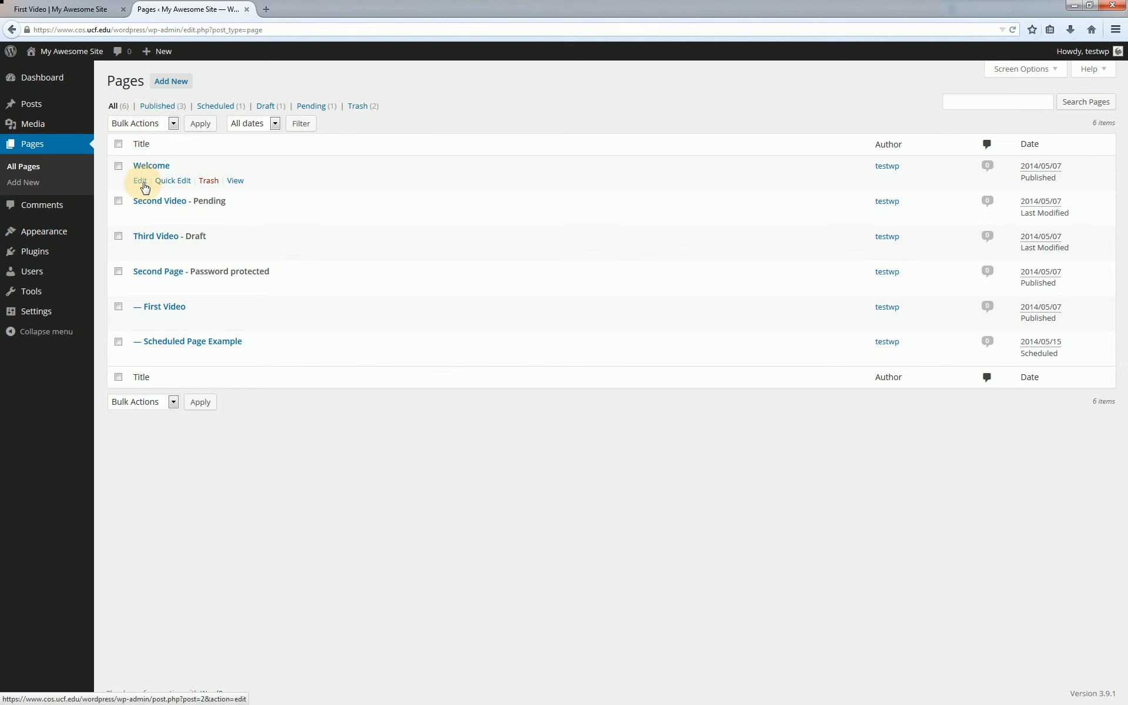
pyautogui.rightClick(141, 186)
pyautogui.click(154, 192)
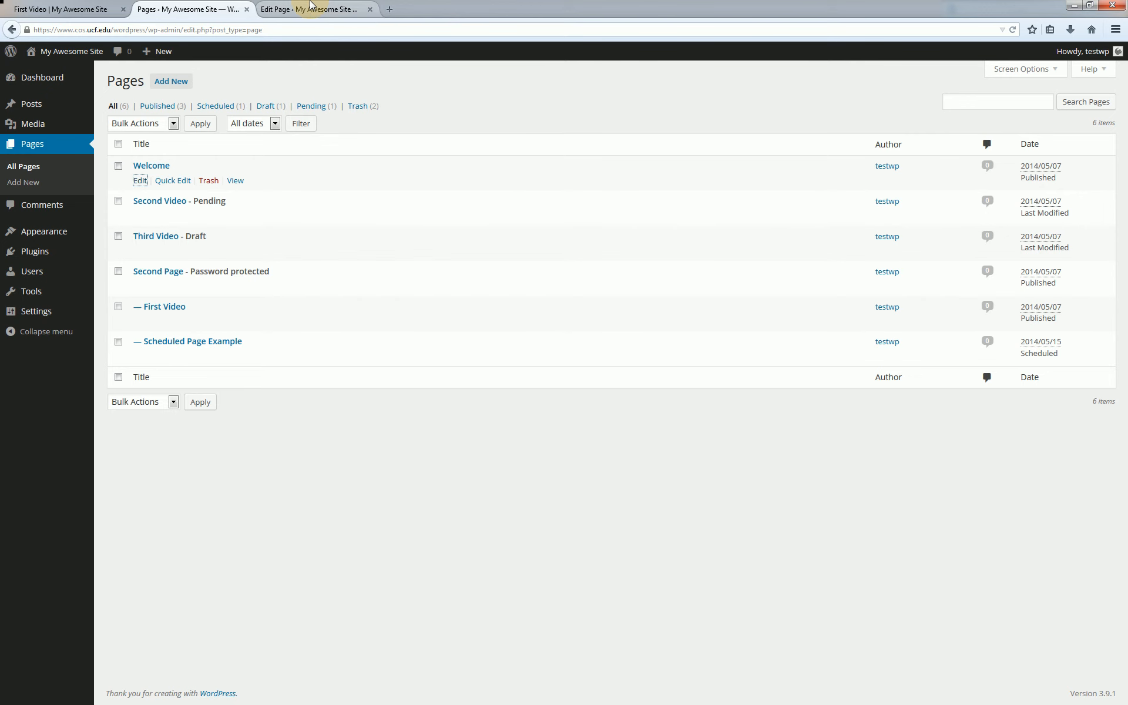
pyautogui.click(312, 7)
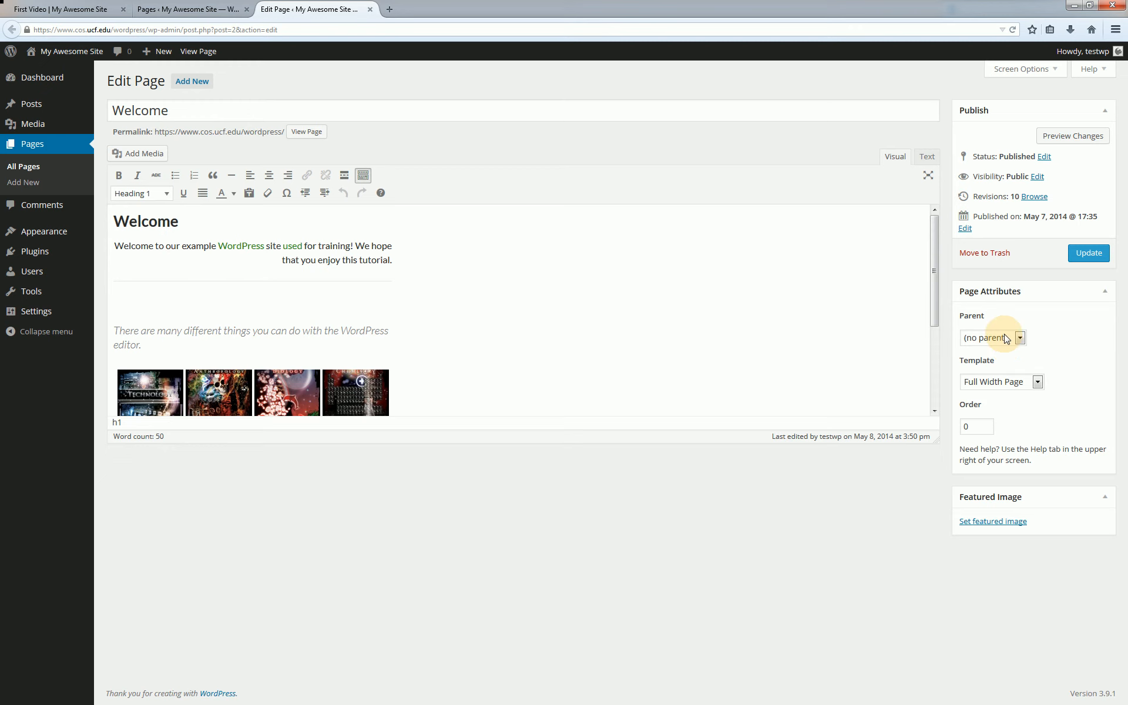
# - Compare the pages list with the parent choices in the Welcome page's attributes, leaving the parent unchanged
pyautogui.click(188, 10)
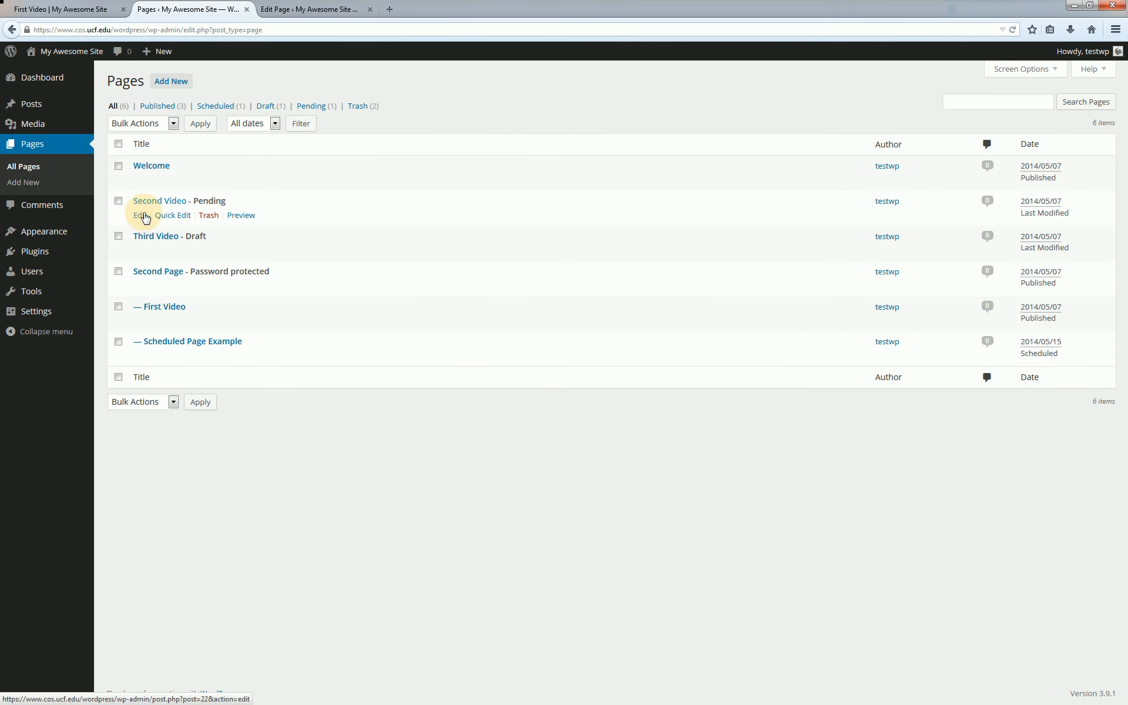
pyautogui.moveTo(146, 256)
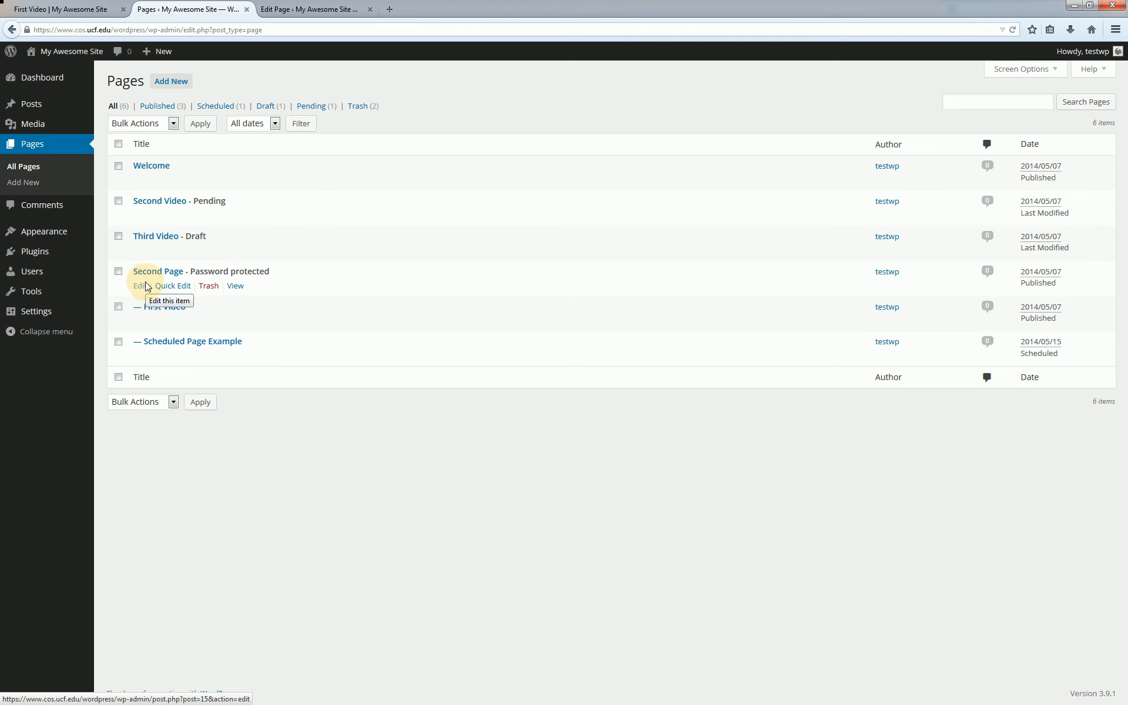
pyautogui.moveTo(140, 319)
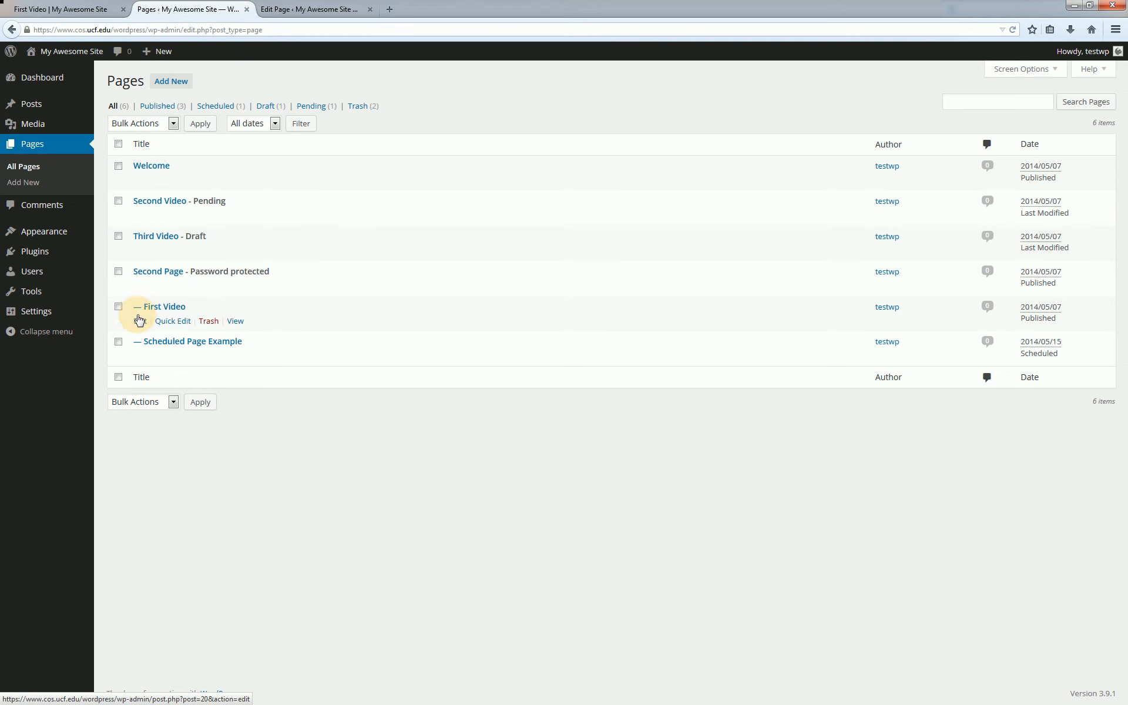
pyautogui.click(141, 169)
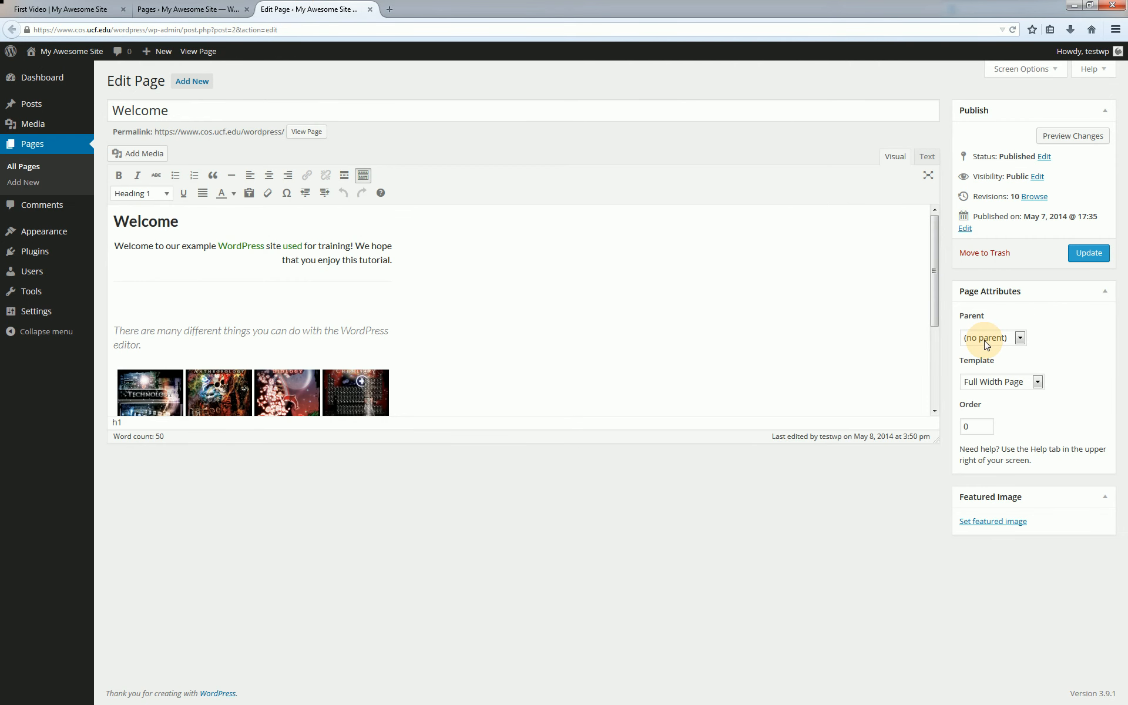
pyautogui.click(987, 344)
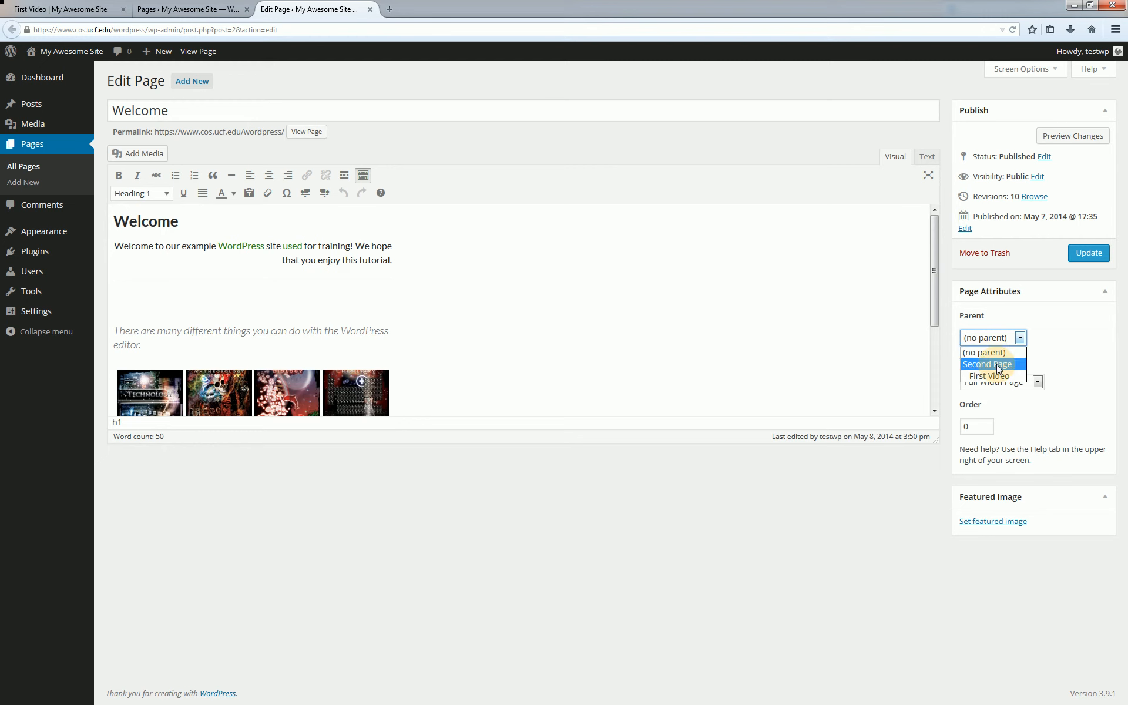
pyautogui.click(1072, 339)
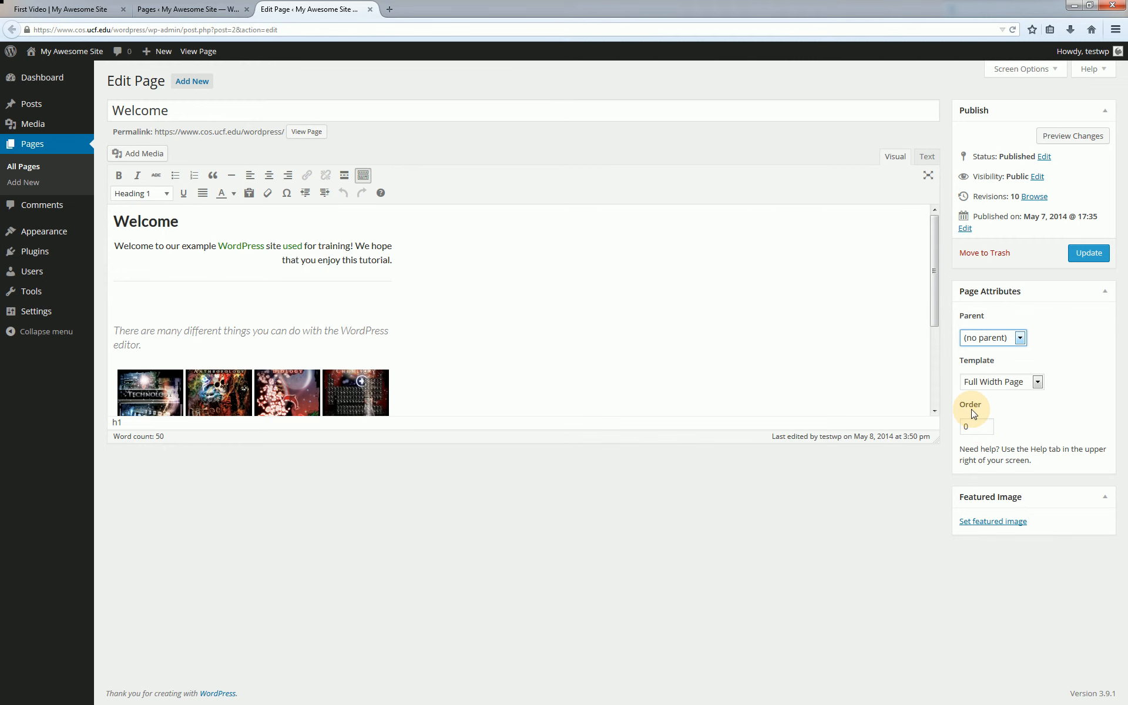
pyautogui.click(188, 8)
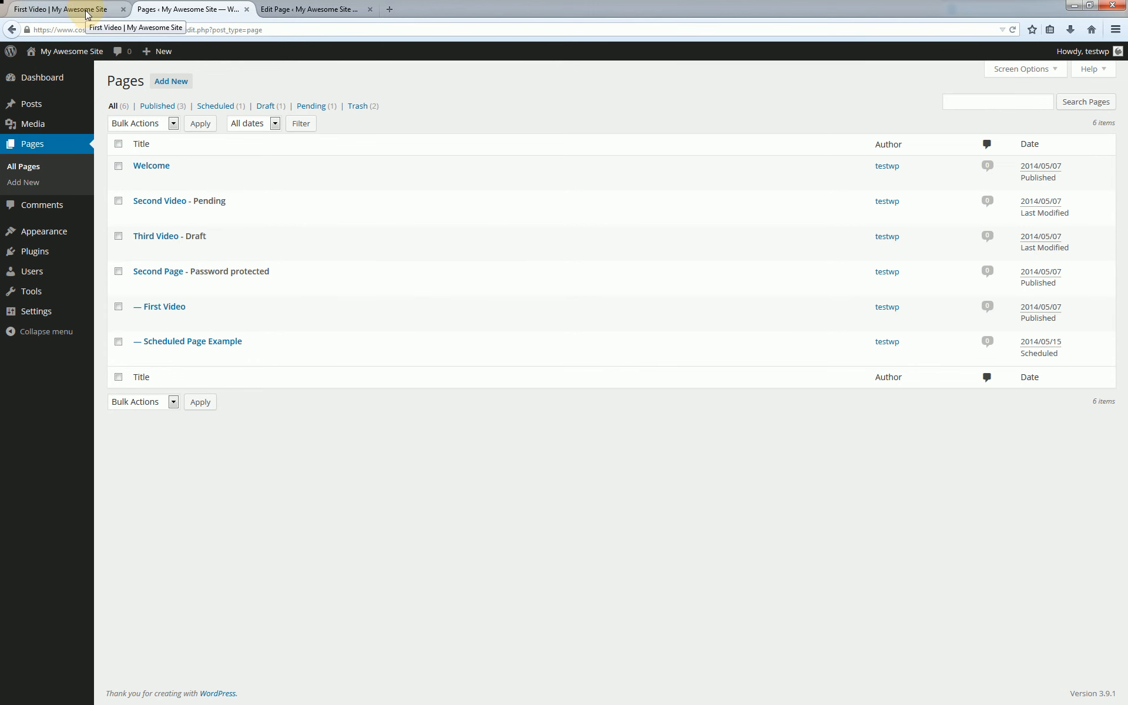
pyautogui.click(303, 9)
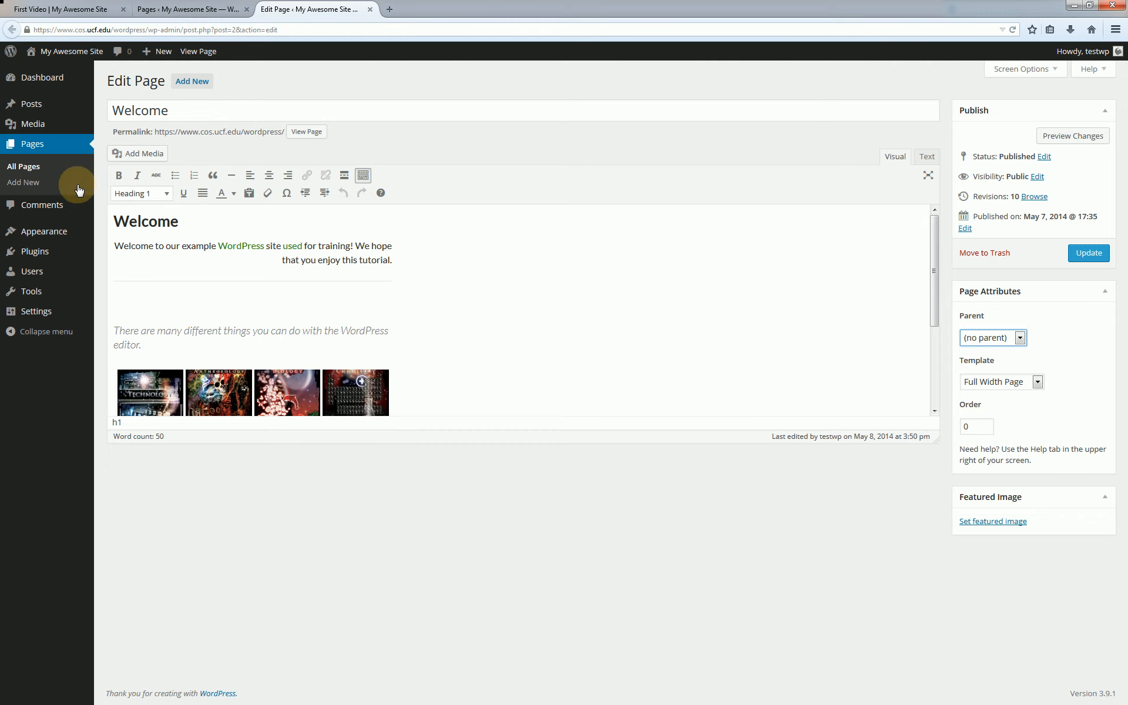
# - Try to publish the Scheduled Page Example from the pages list by quick editing its status to Published and updating it
pyautogui.click(167, 8)
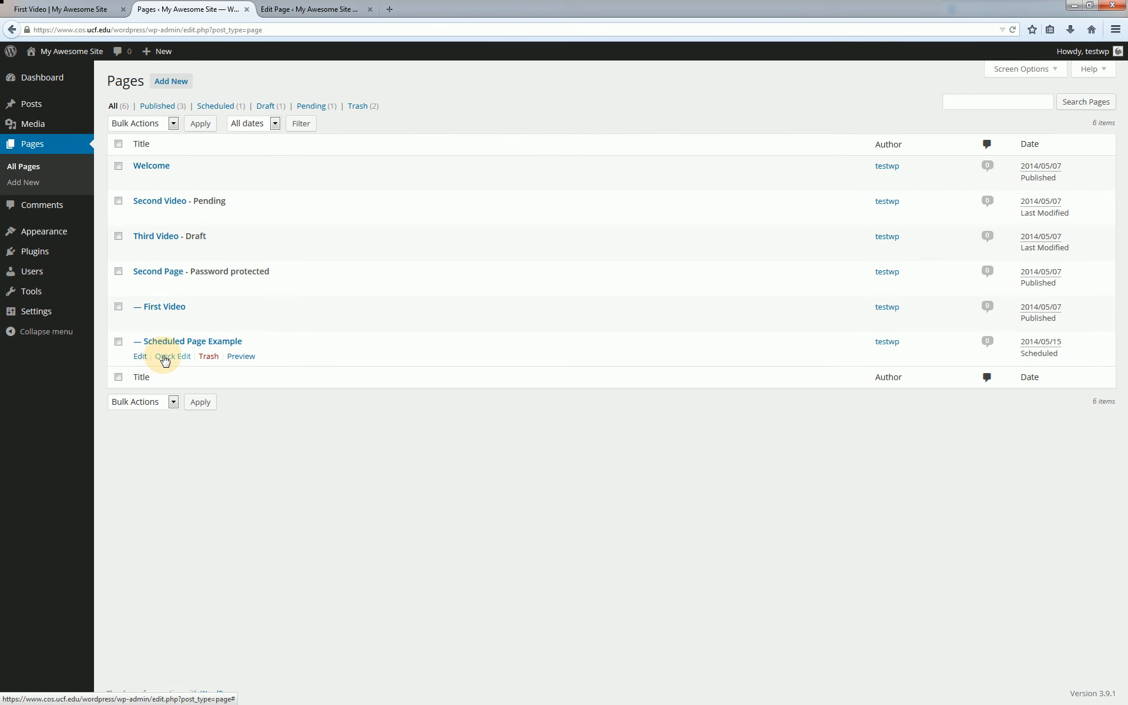
pyautogui.click(165, 356)
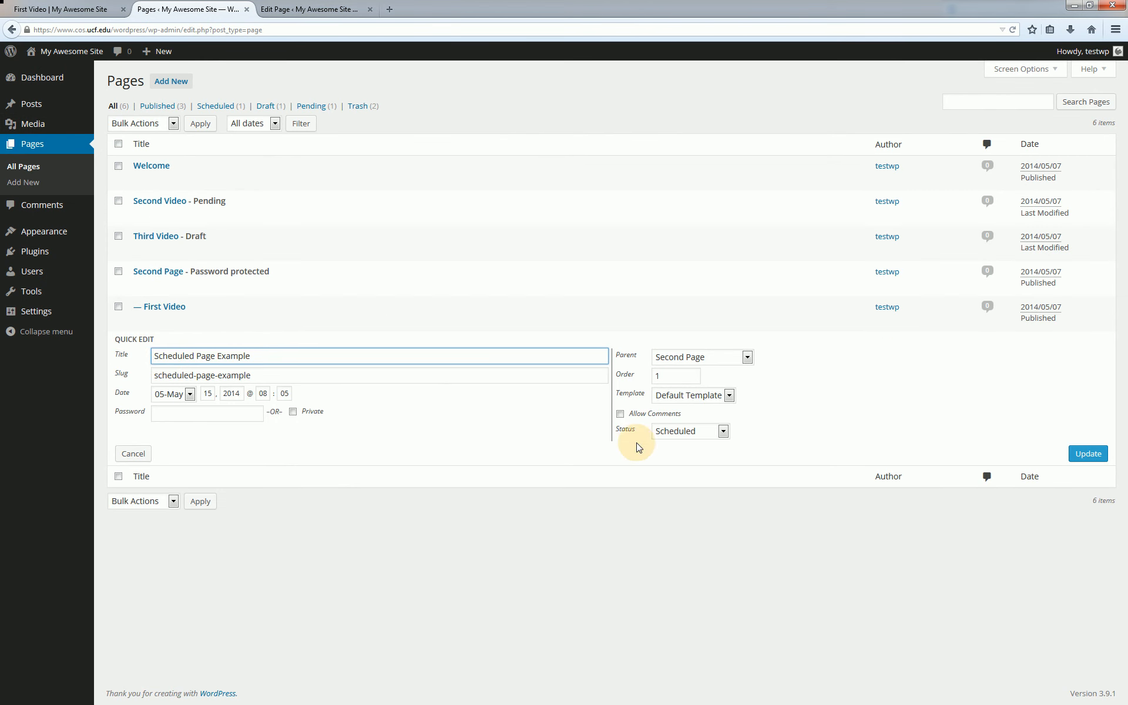
pyautogui.click(699, 432)
pyautogui.click(696, 446)
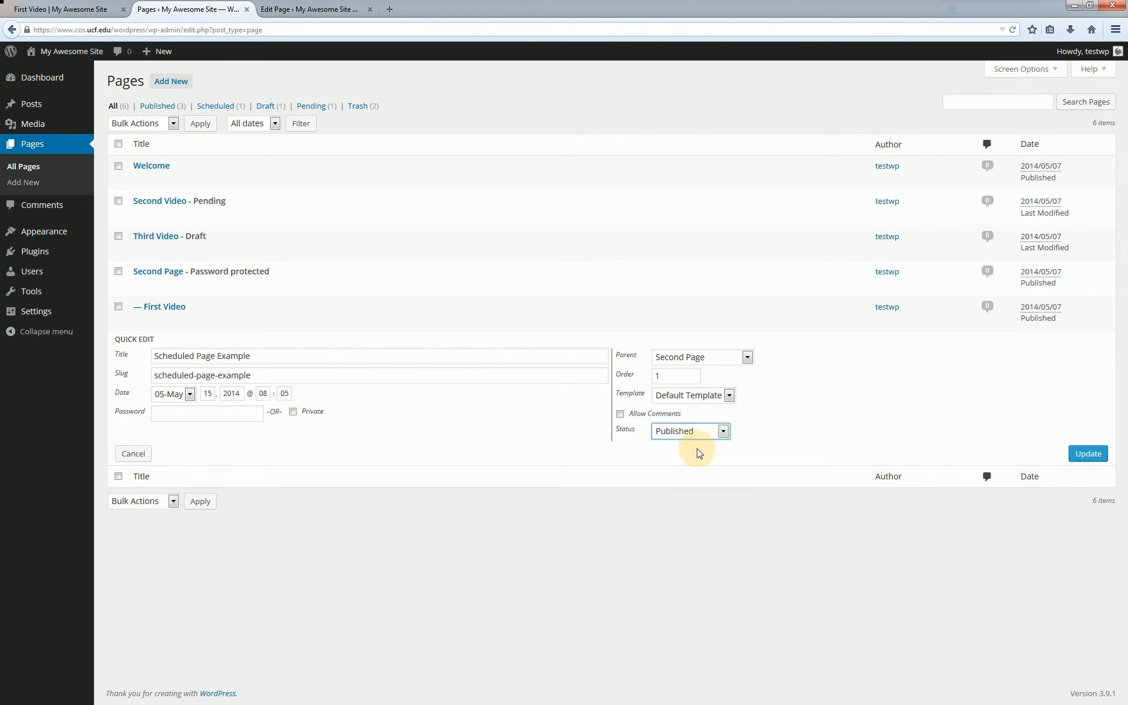
pyautogui.click(1104, 454)
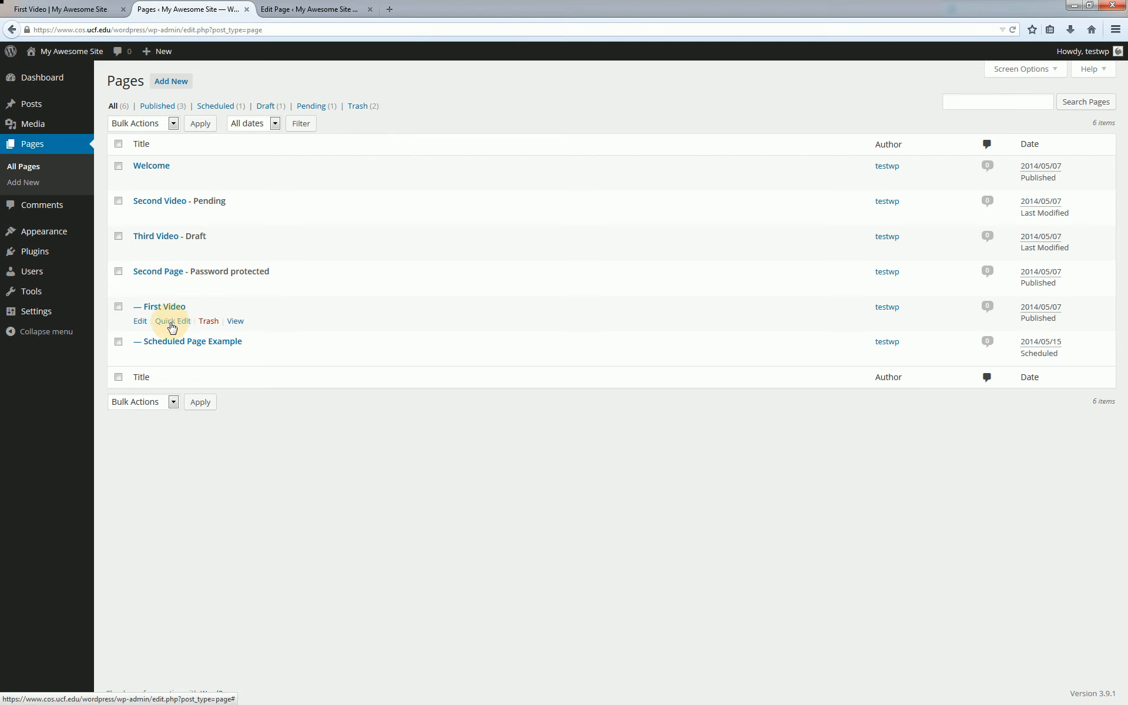
# - Check First Video's order in Quick Edit and cancel, then set the Scheduled Page Example's order to 0 and update it
pyautogui.click(174, 321)
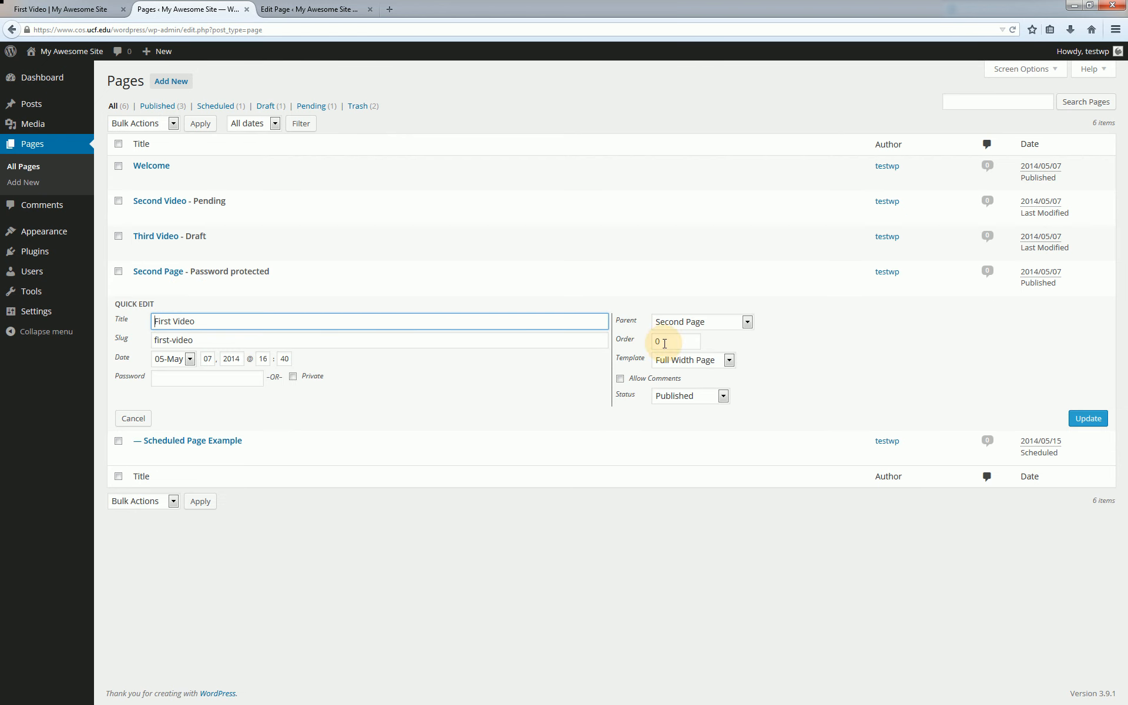
pyautogui.click(140, 421)
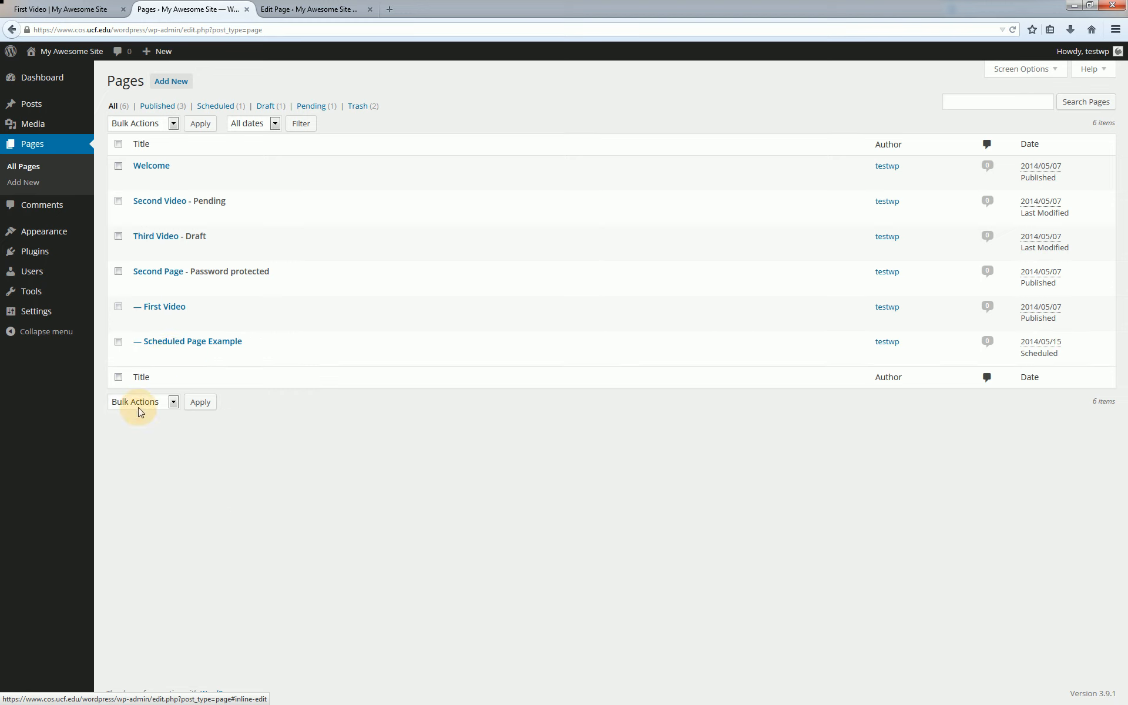
pyautogui.click(171, 353)
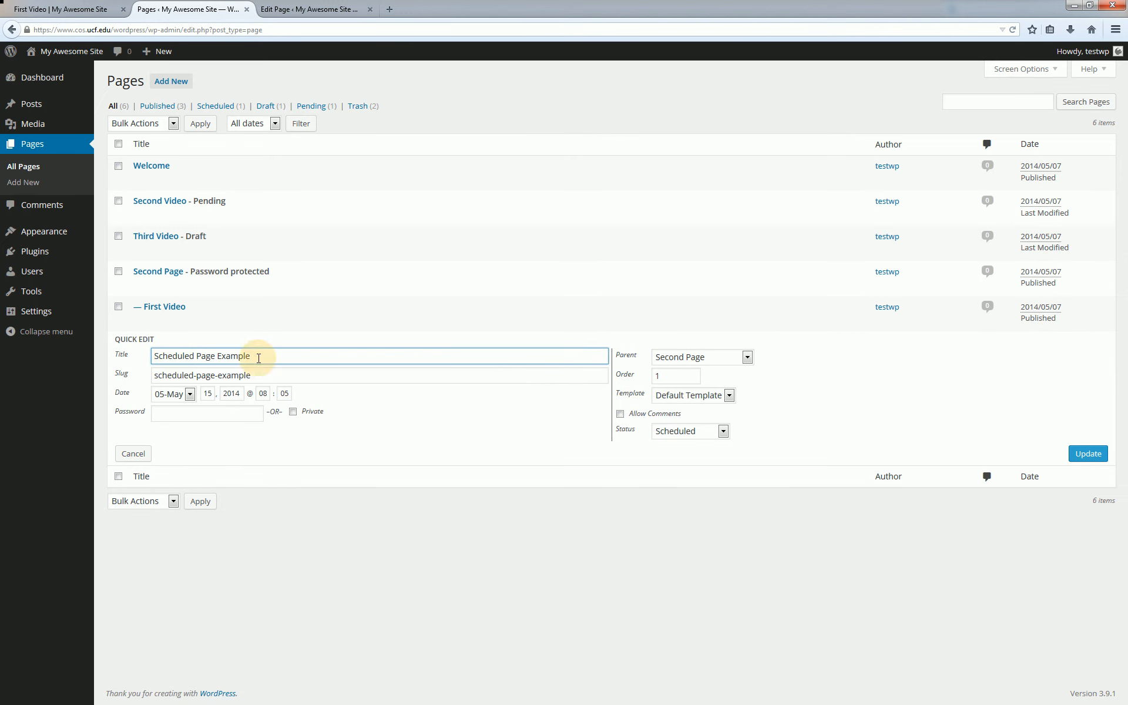
pyautogui.doubleClick(667, 376)
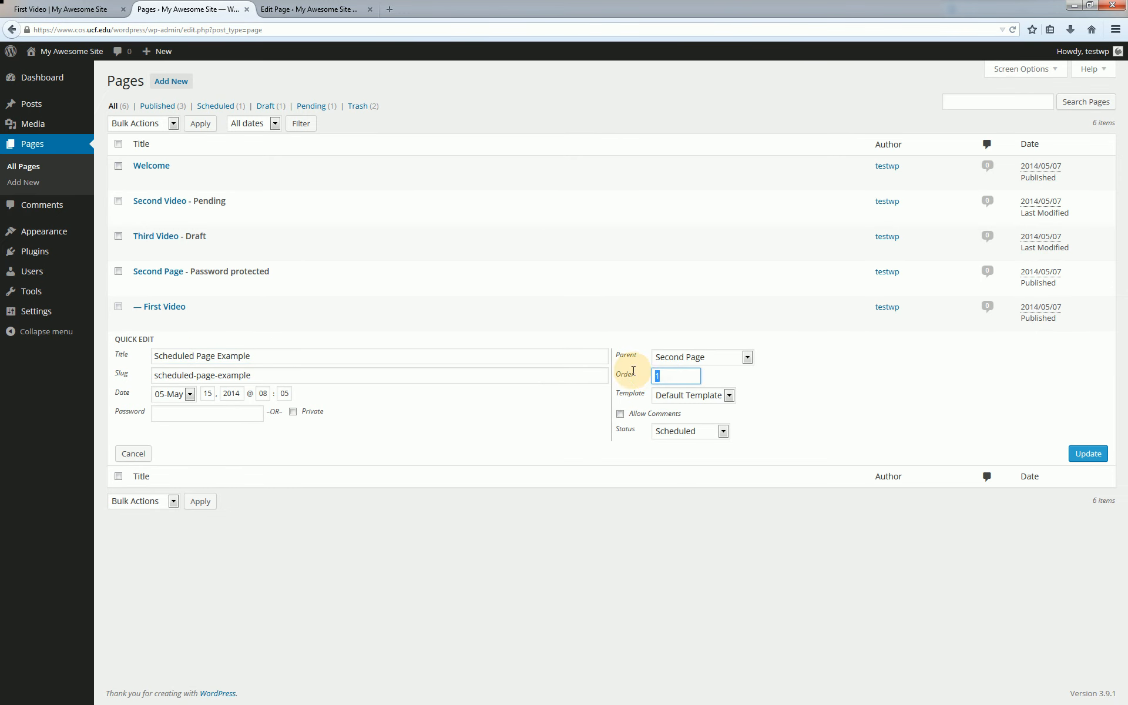
pyautogui.write('0')
pyautogui.click(1089, 455)
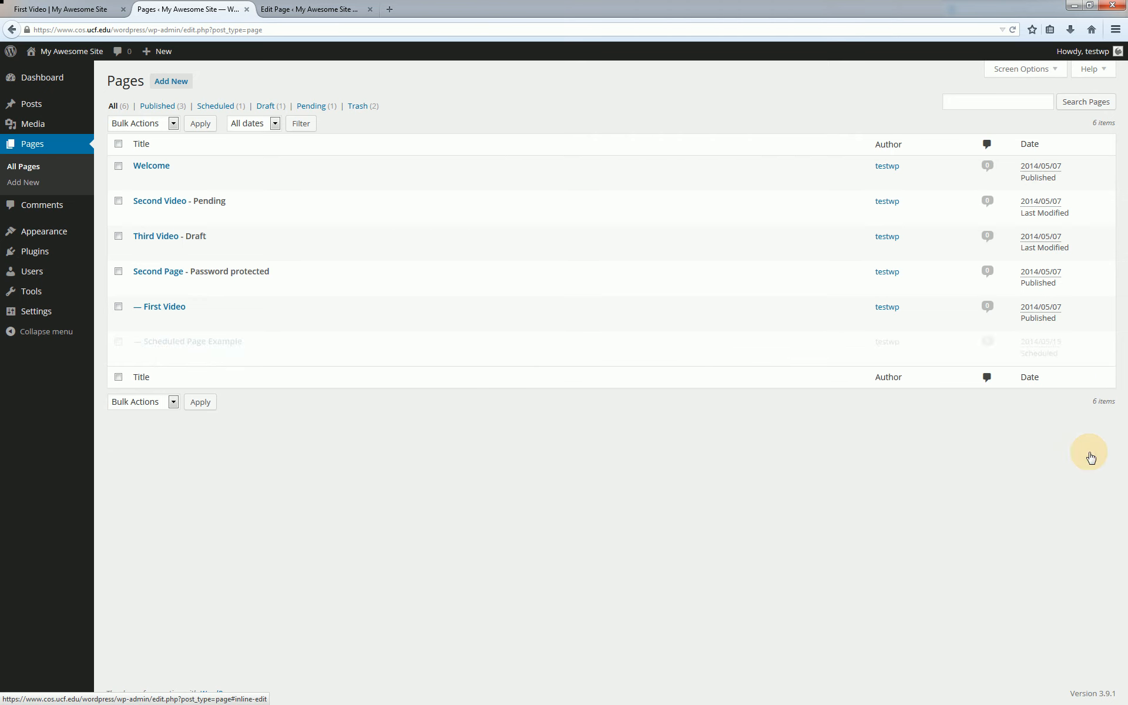
# - Reload the live First Video page and check whether the Second Page submenu includes the scheduled page
pyautogui.click(102, 8)
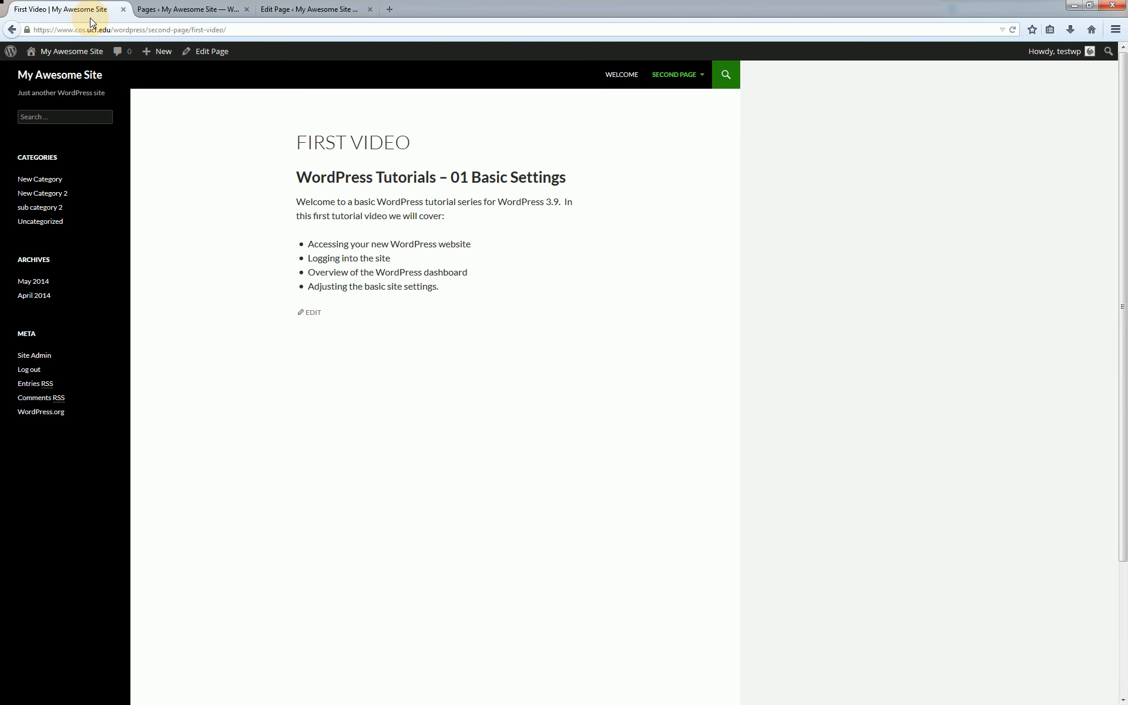
pyautogui.moveTo(674, 77)
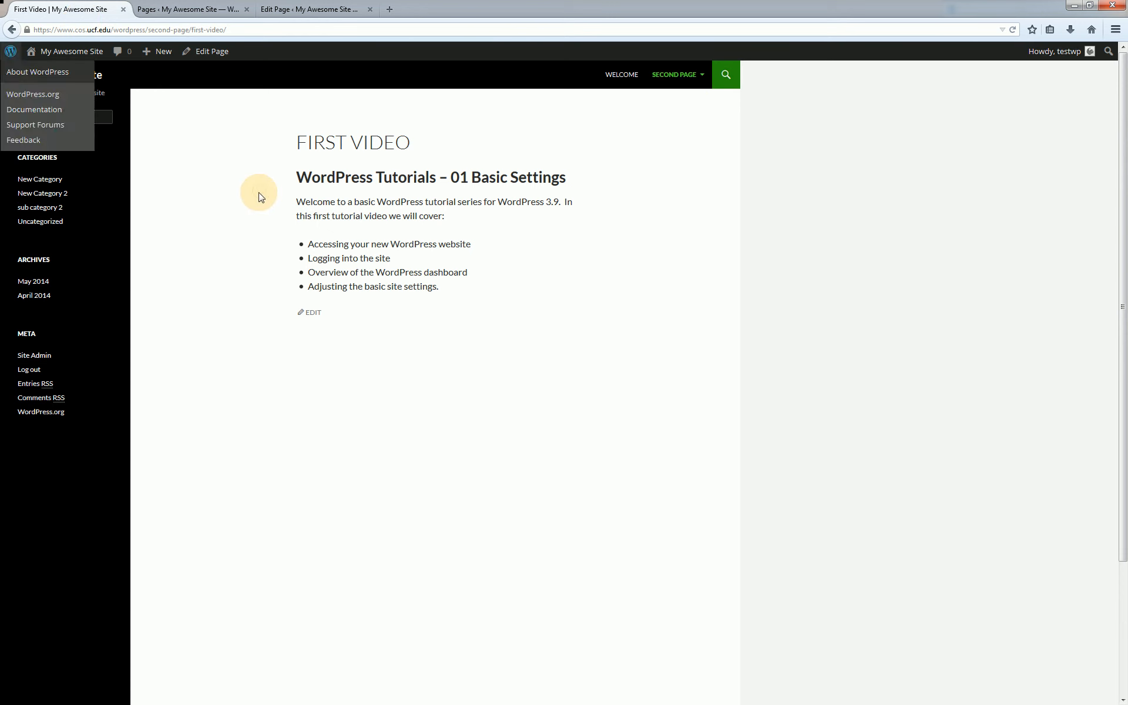
pyautogui.press('F5')
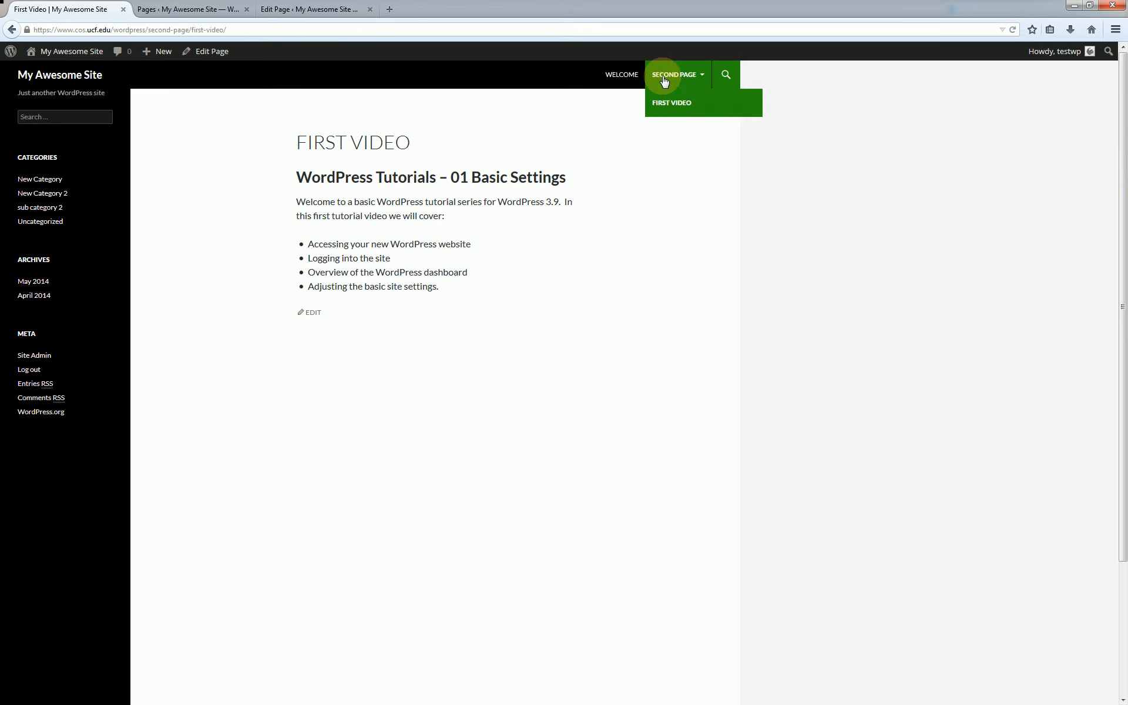
# - Set the Scheduled Page Example's publish day to 07 in May 2014, publish it, and reload the live First Video page
pyautogui.click(207, 9)
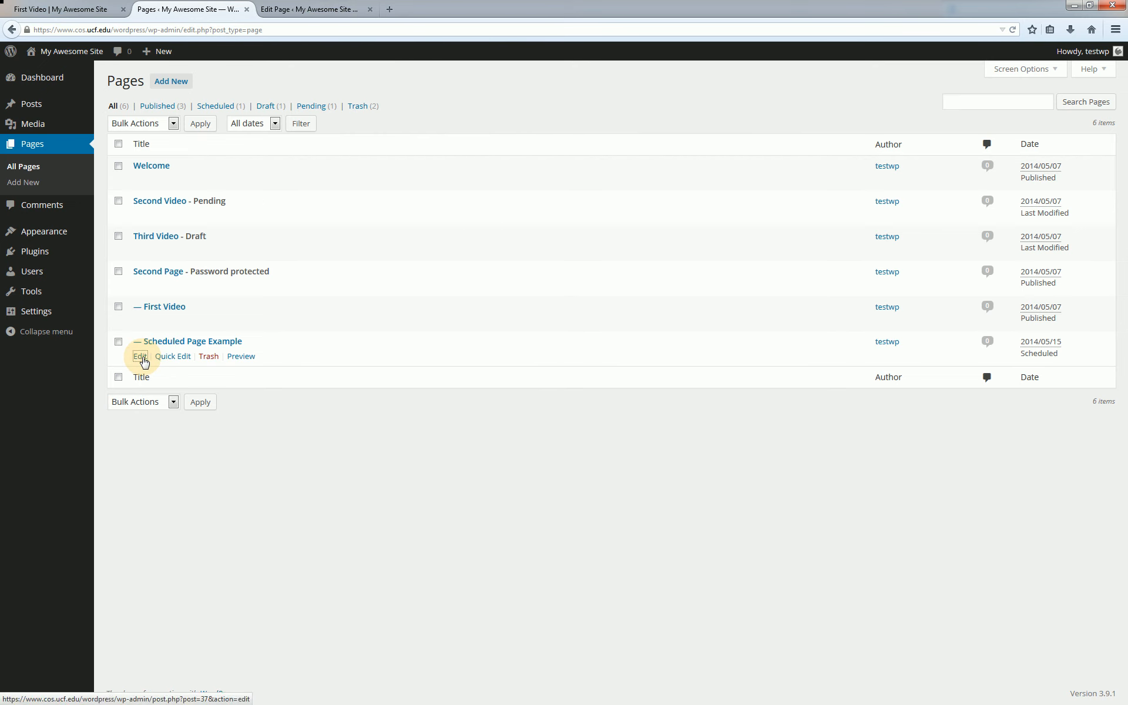
pyautogui.click(141, 357)
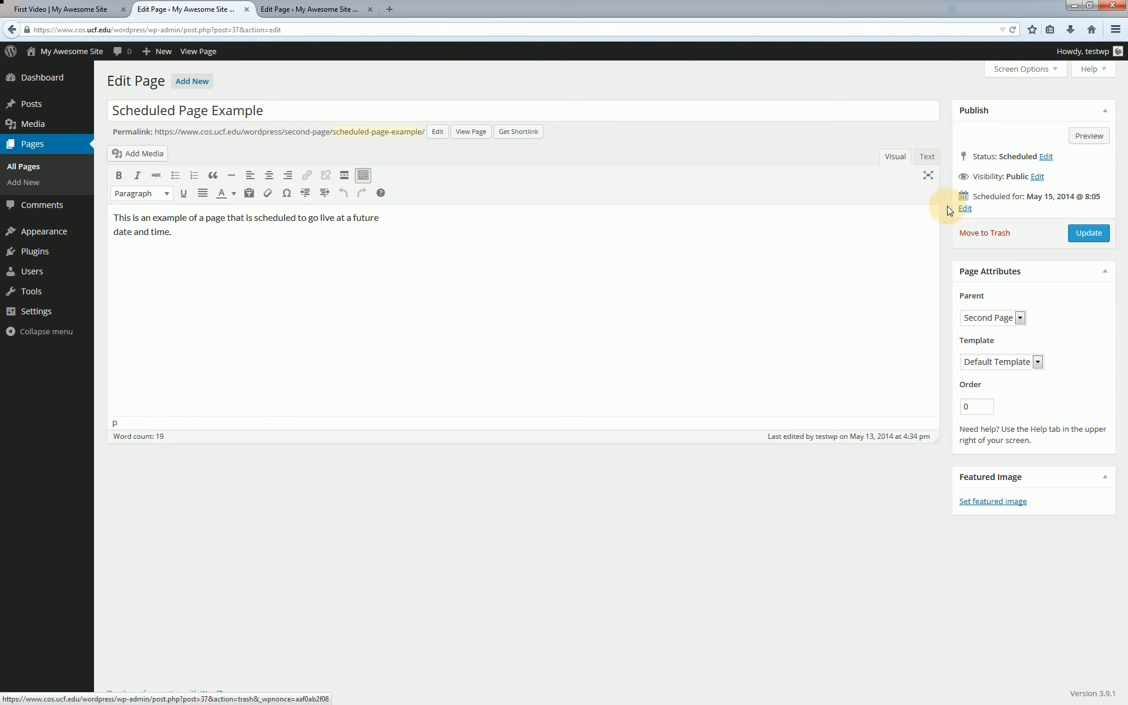
pyautogui.click(965, 208)
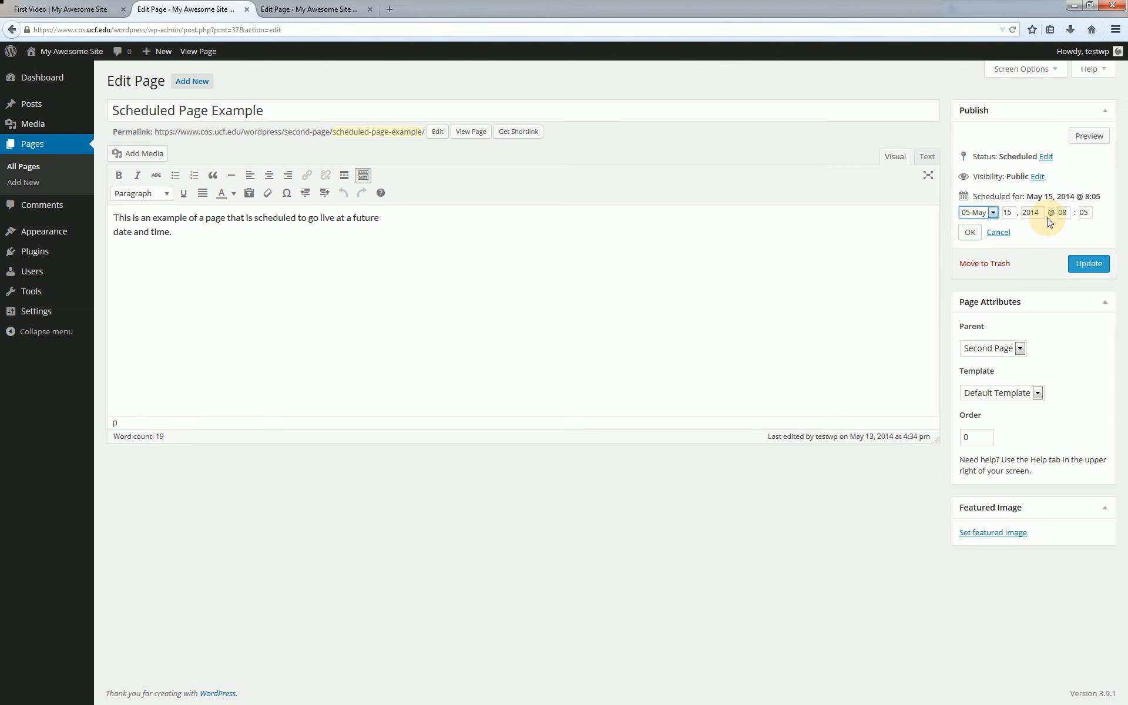
pyautogui.doubleClick(1010, 213)
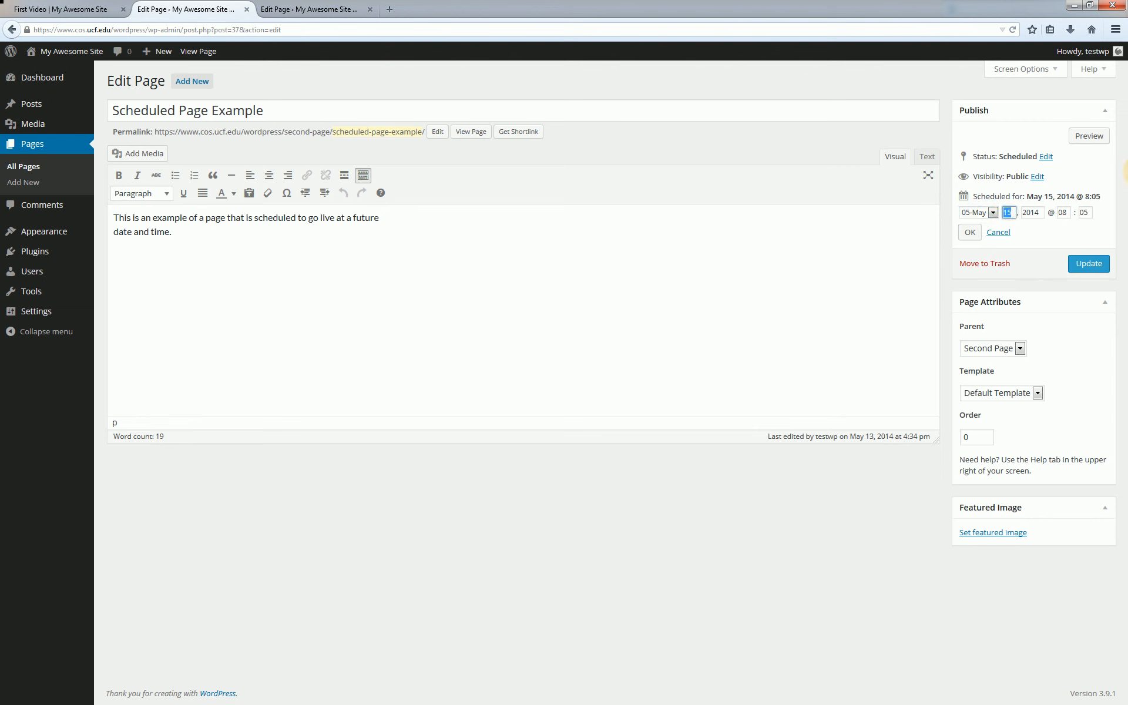
pyautogui.write('07')
pyautogui.click(968, 233)
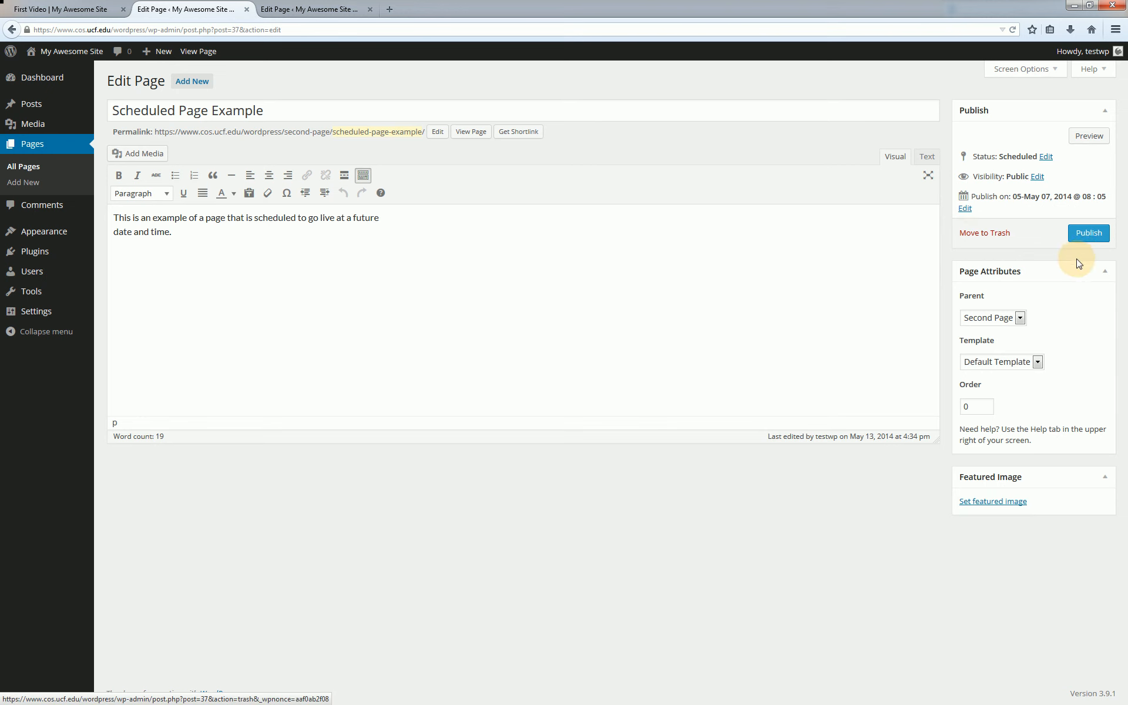
pyautogui.click(1087, 234)
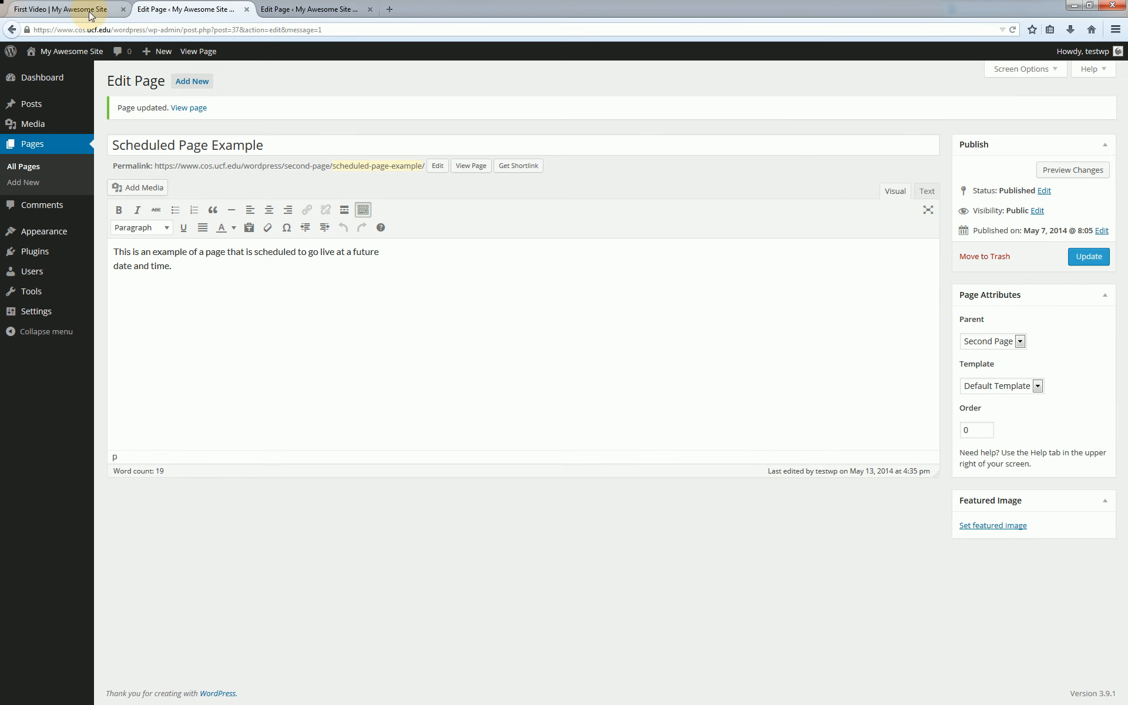
pyautogui.click(64, 9)
pyautogui.press('F5')
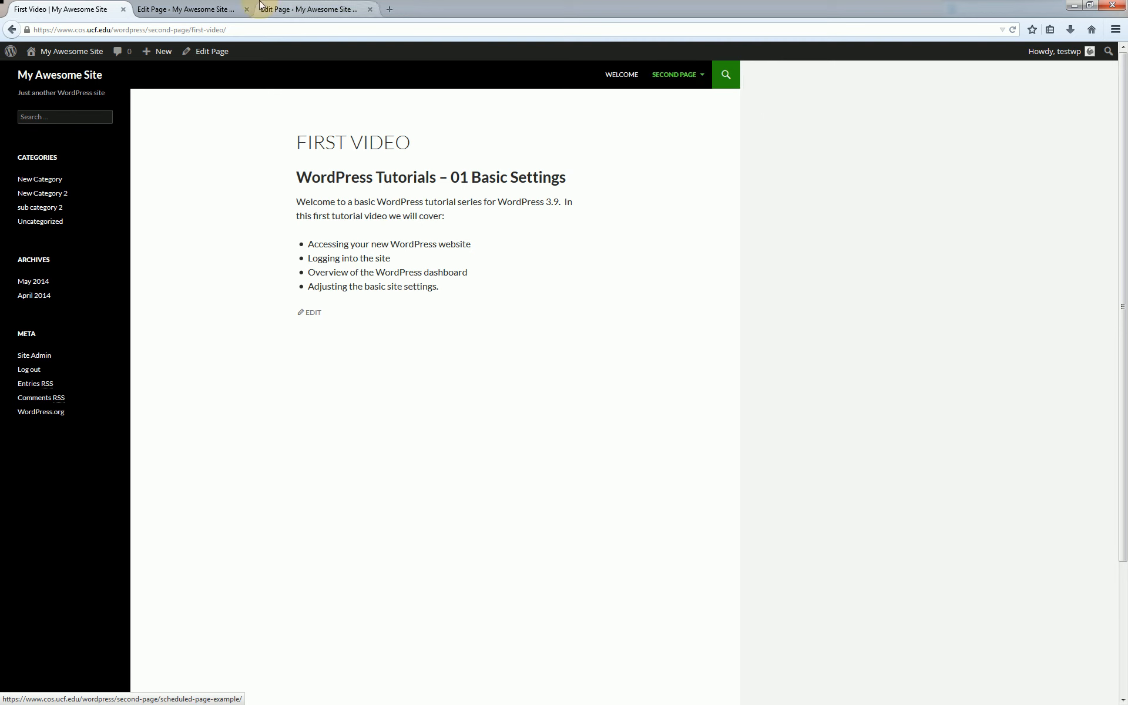
# - Set the First Video page's order to 10, update the page, and reload its live version
pyautogui.click(200, 7)
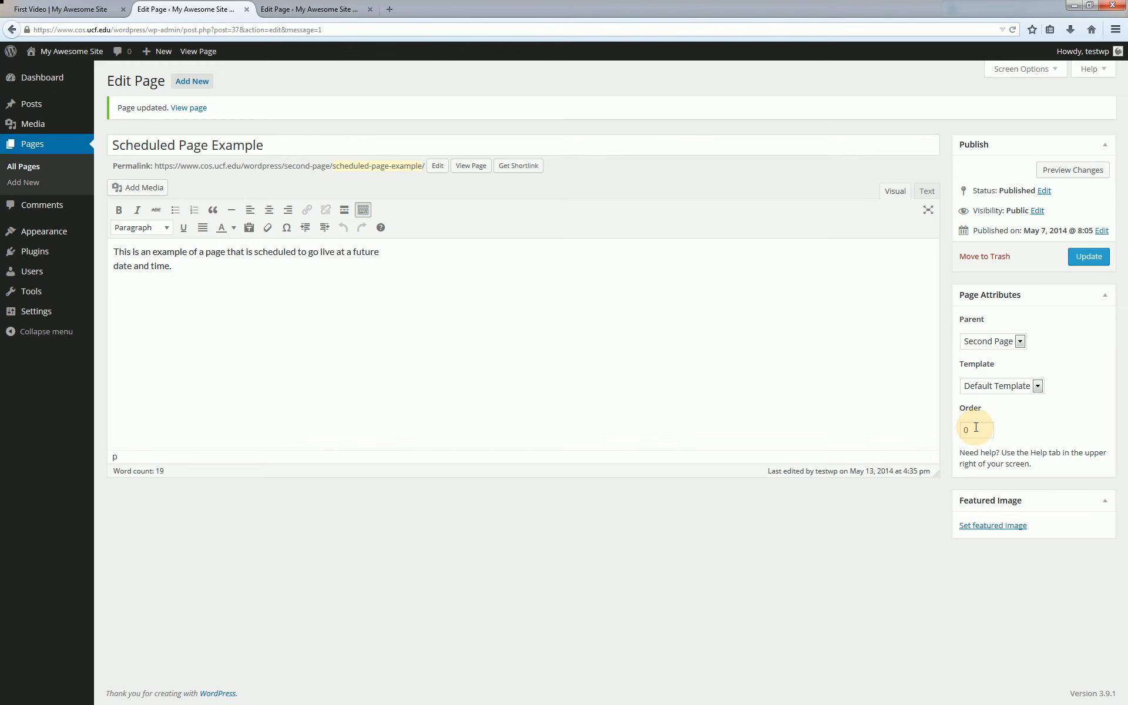
pyautogui.click(21, 174)
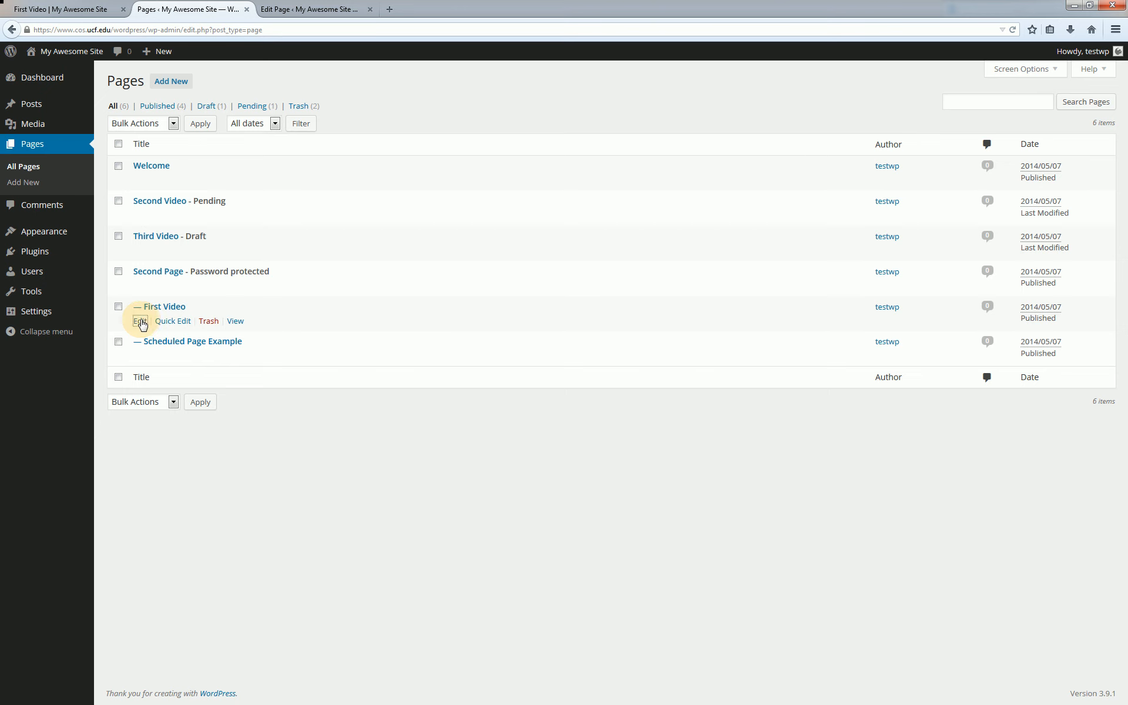
pyautogui.click(141, 323)
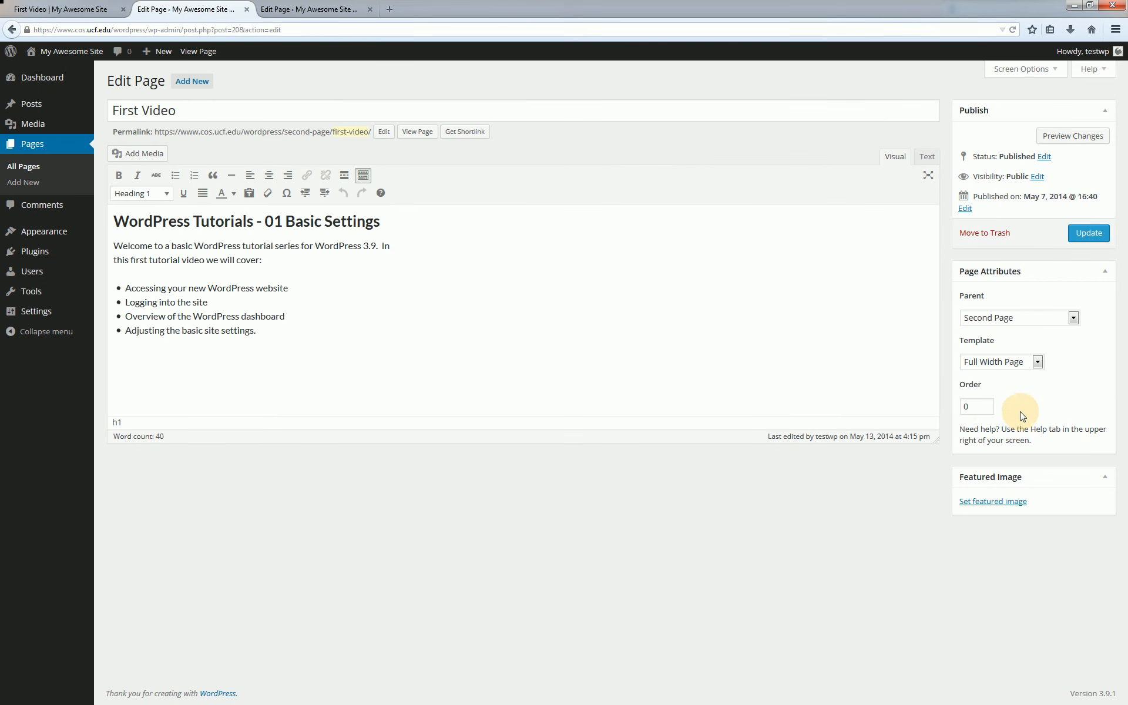
pyautogui.doubleClick(992, 410)
pyautogui.write('10')
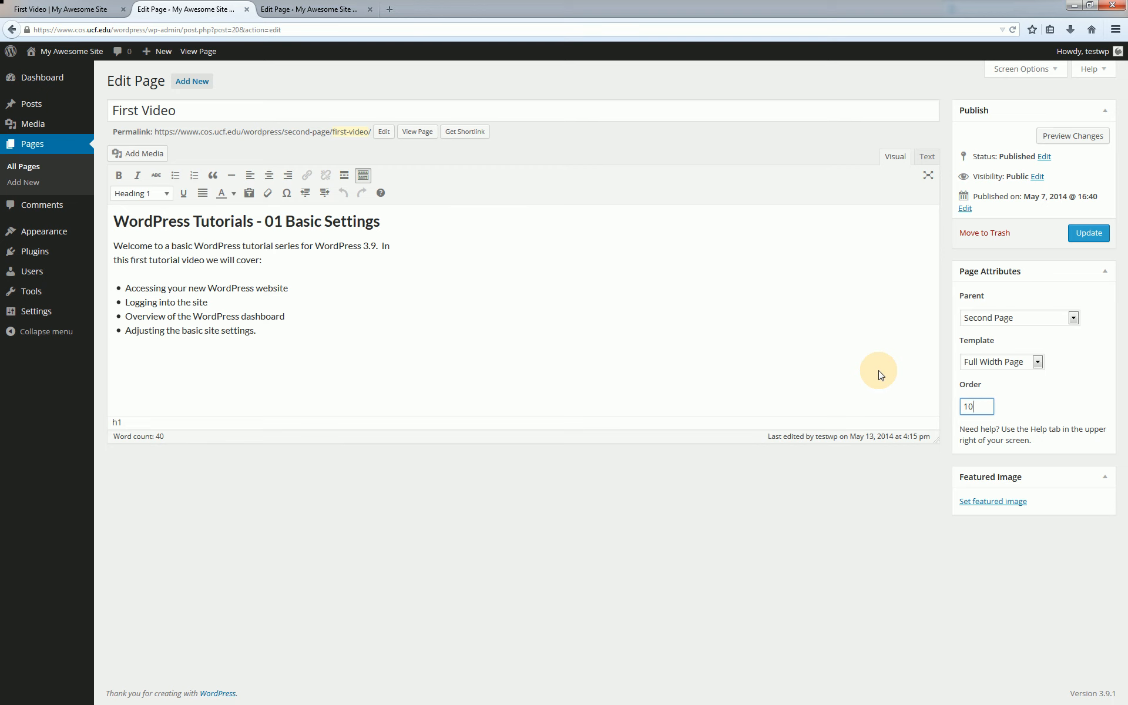
pyautogui.click(1075, 238)
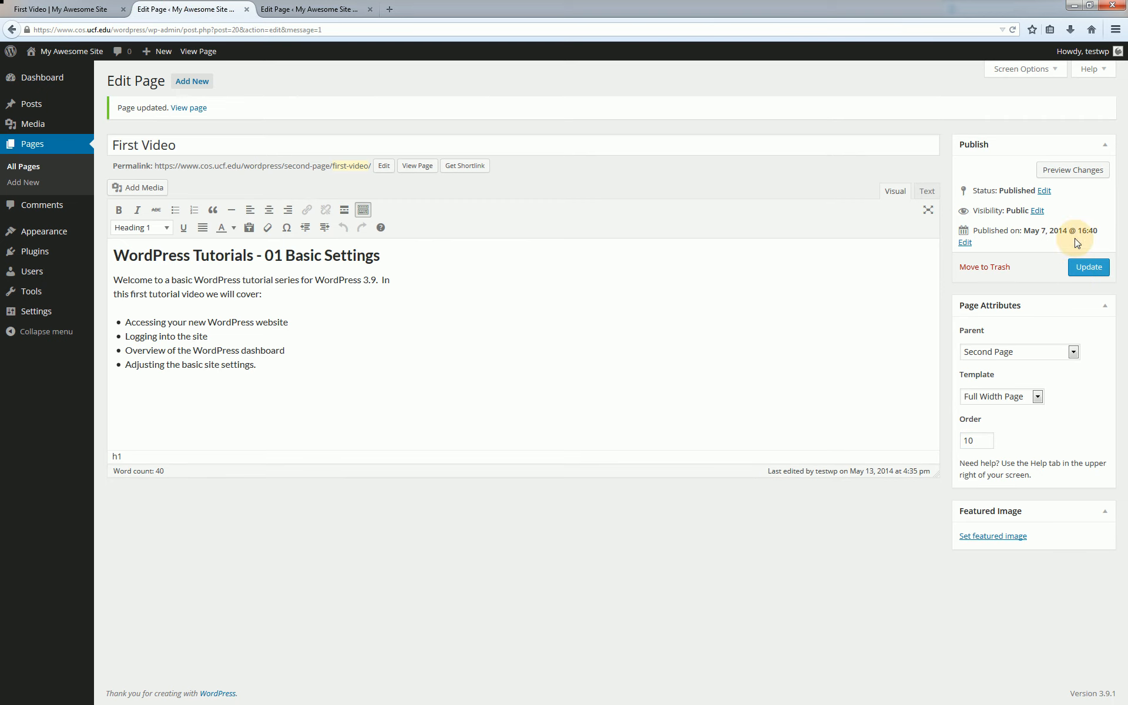
pyautogui.click(90, 9)
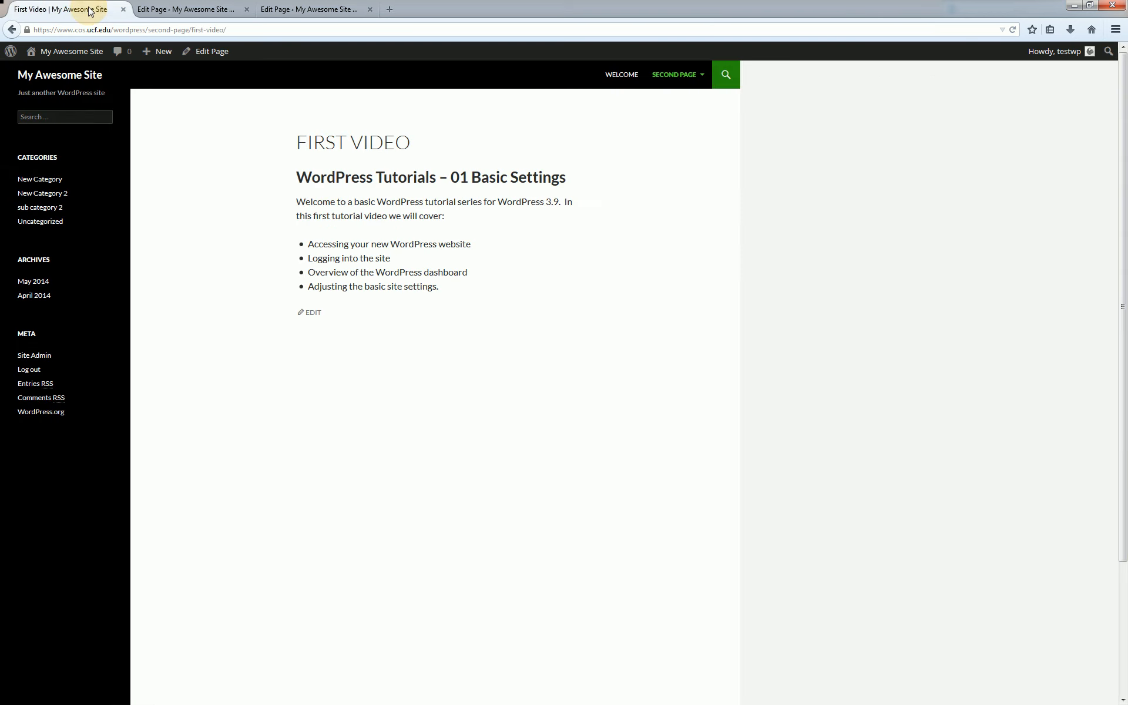
pyautogui.press('F5')
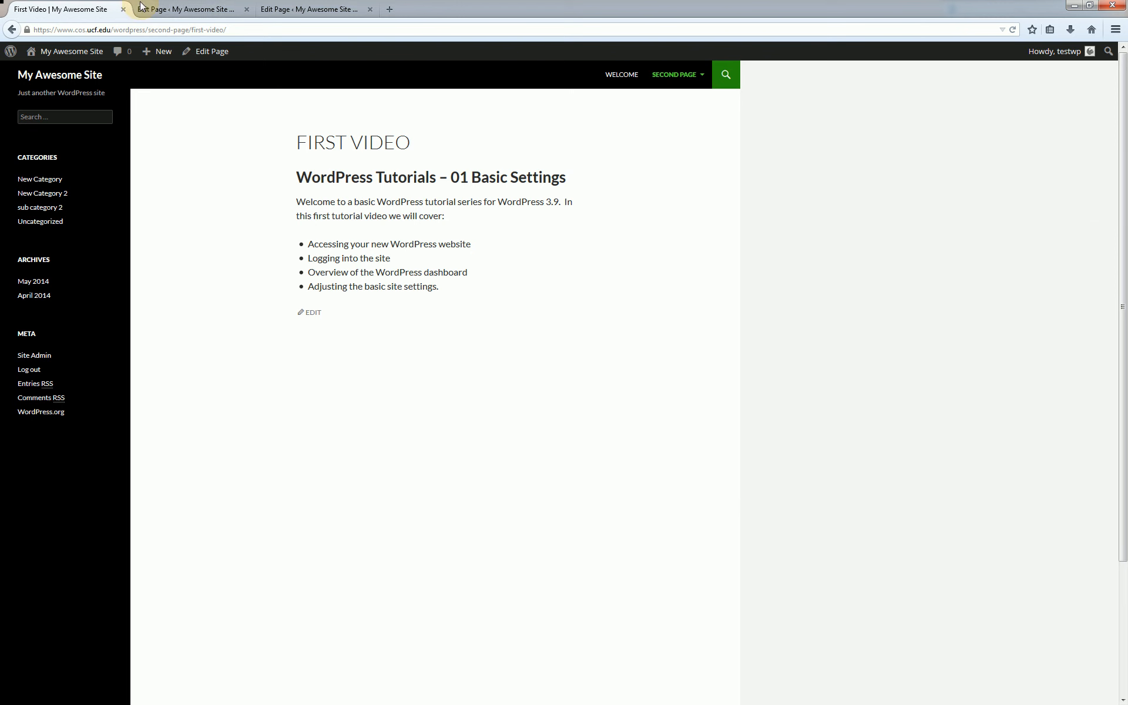
# - Compare the page order in the pages list with the live Second Page submenu and the Welcome page's order attribute
pyautogui.click(156, 10)
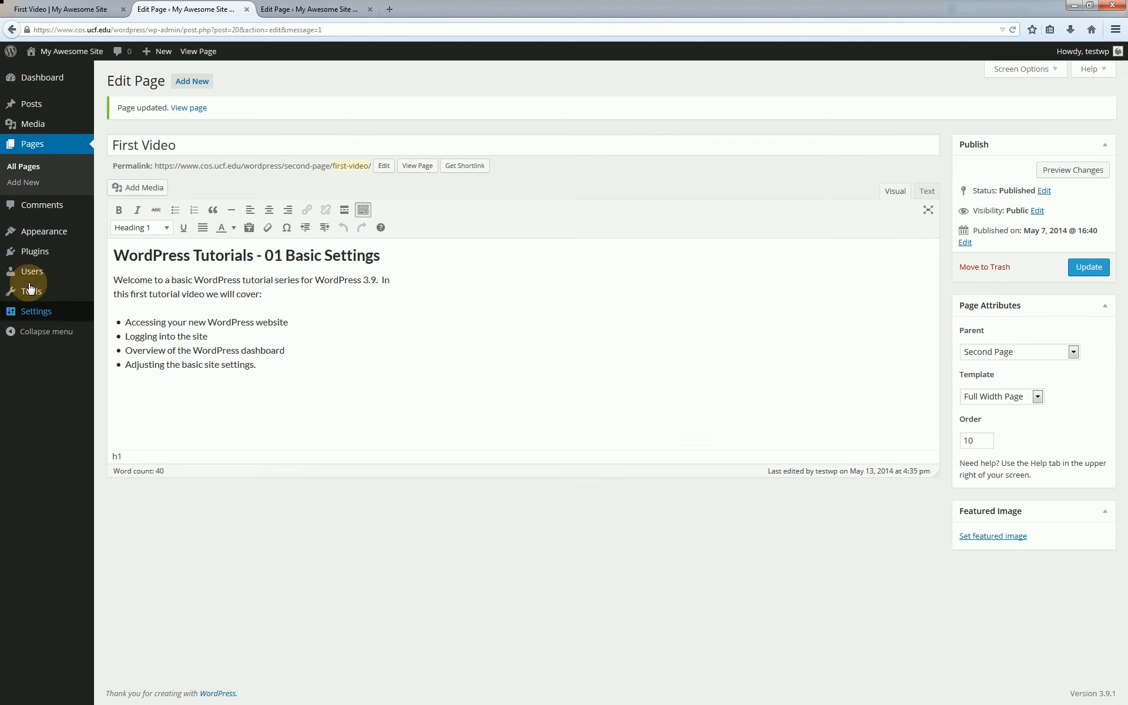
pyautogui.moveTo(57, 229)
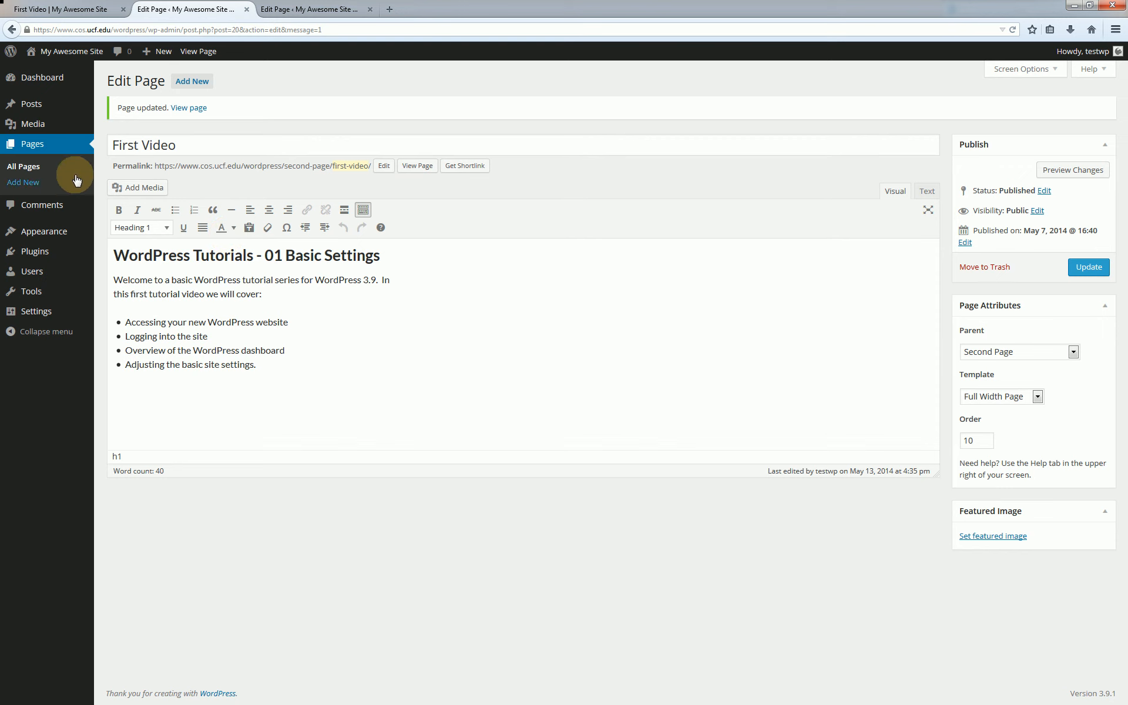
pyautogui.click(59, 170)
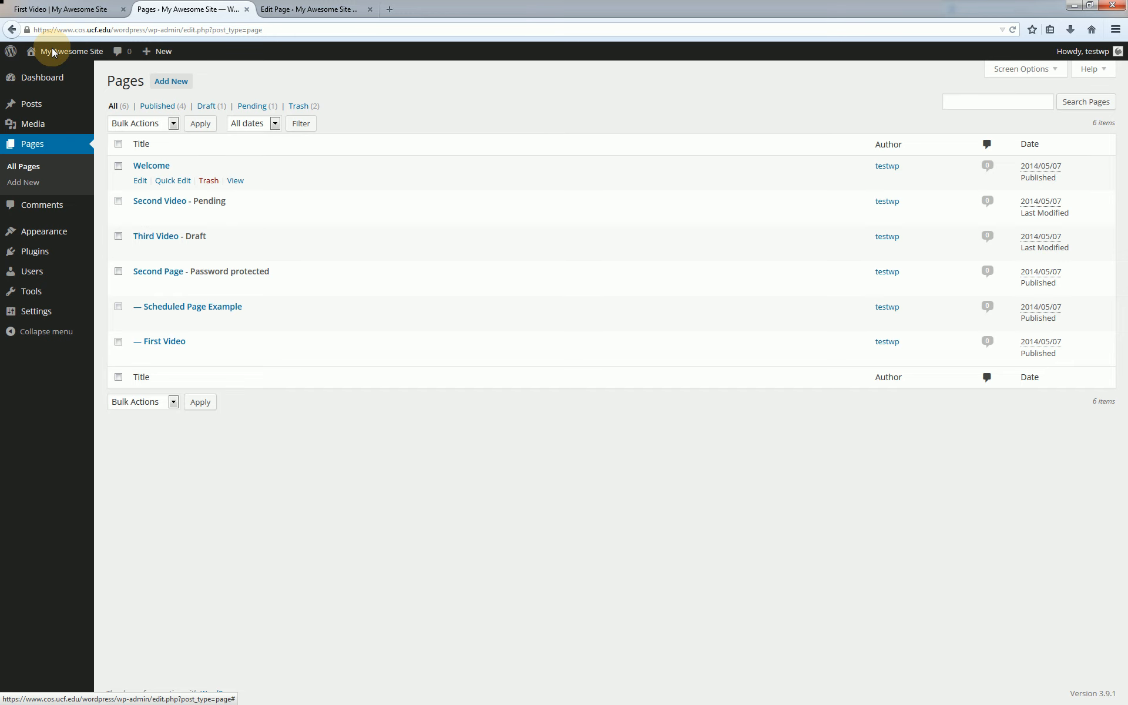
pyautogui.click(55, 10)
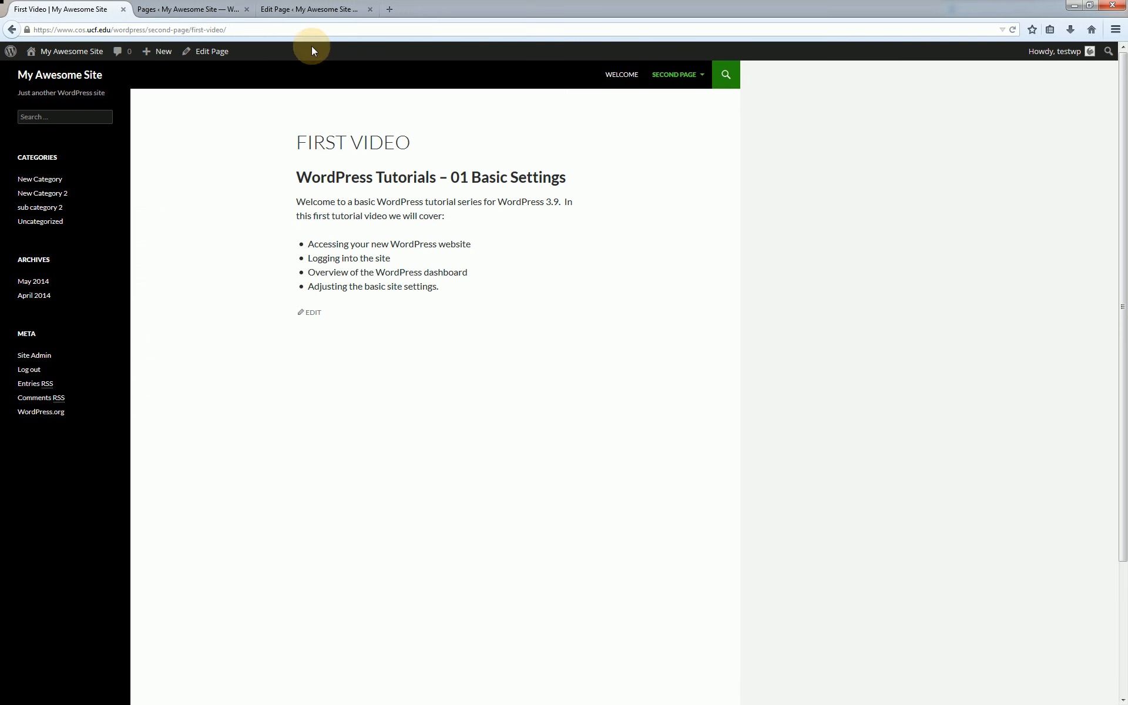
pyautogui.moveTo(666, 81)
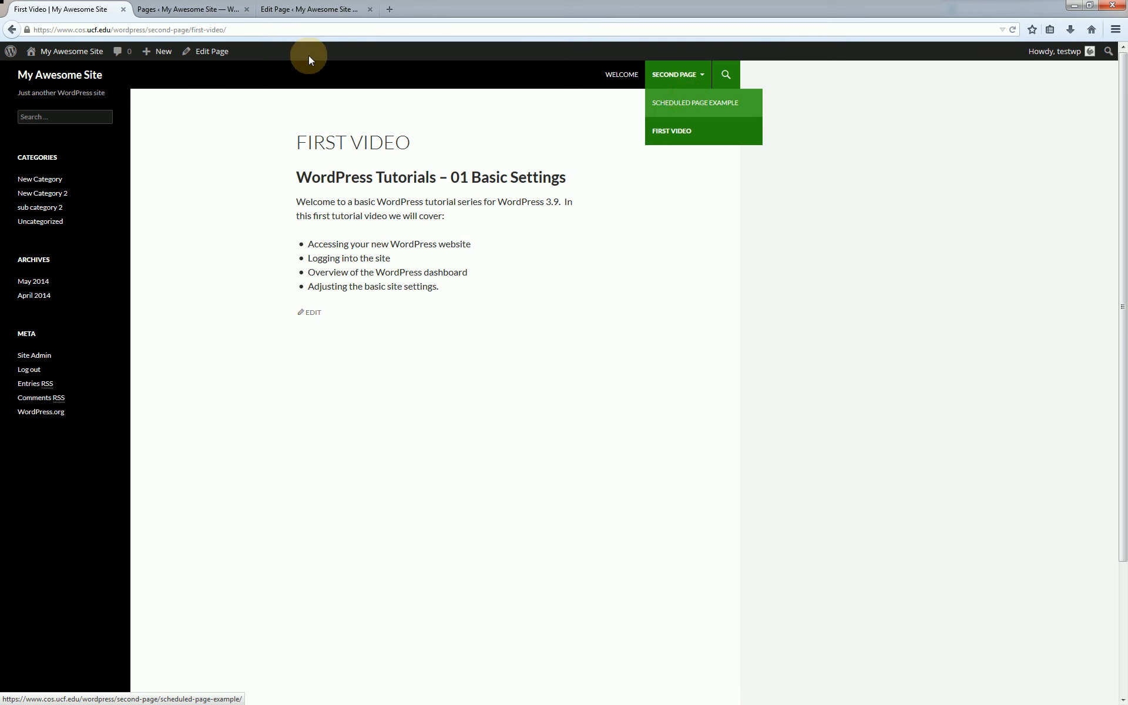
pyautogui.click(194, 8)
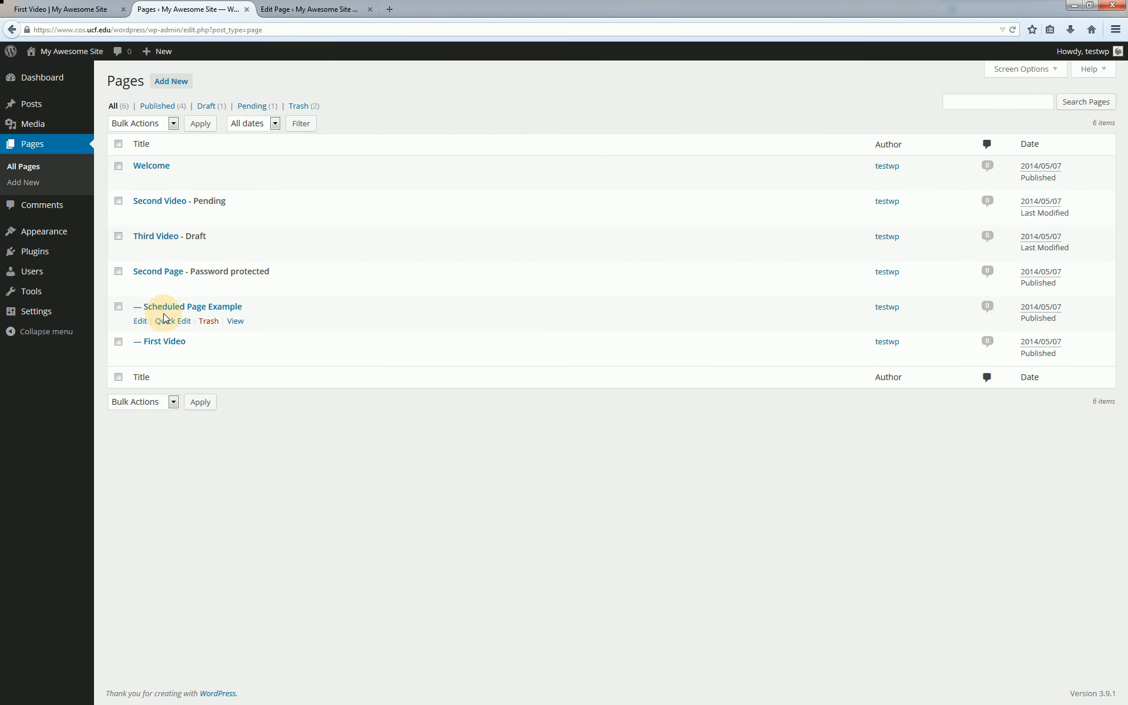
pyautogui.click(301, 7)
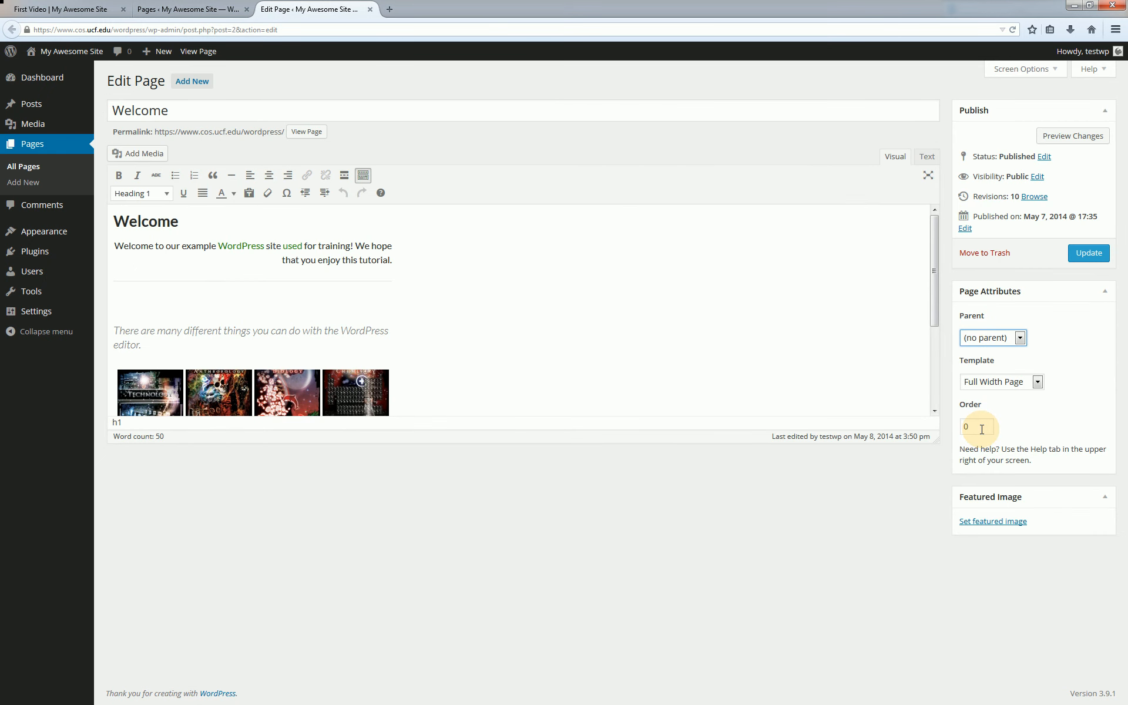
pyautogui.click(148, 7)
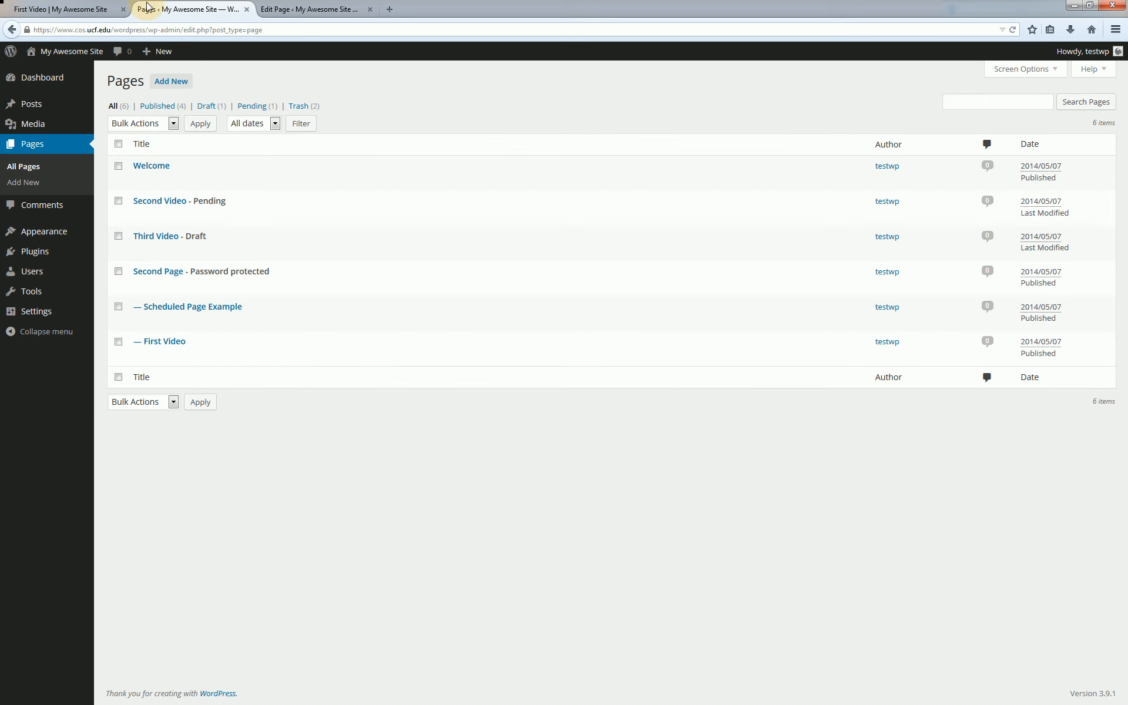
pyautogui.moveTo(162, 170)
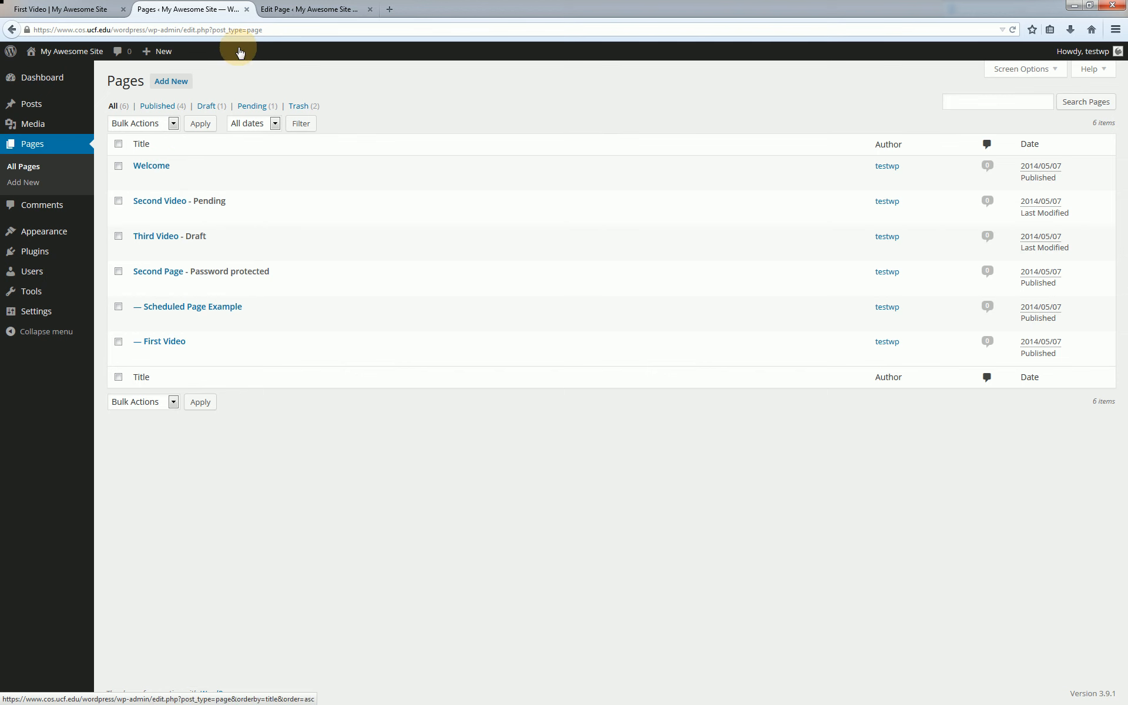
# - Try the Default Template in the Welcome page's attributes without updating, and view the live Second Page's layout
pyautogui.click(300, 7)
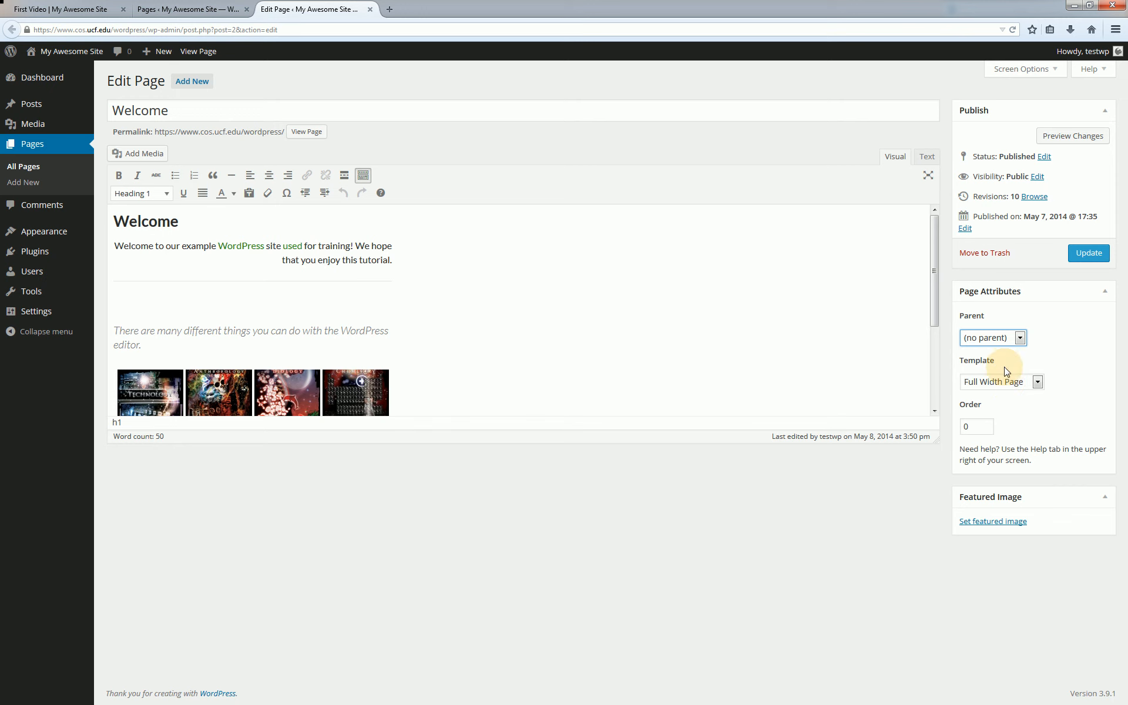
pyautogui.click(1008, 382)
pyautogui.click(1008, 397)
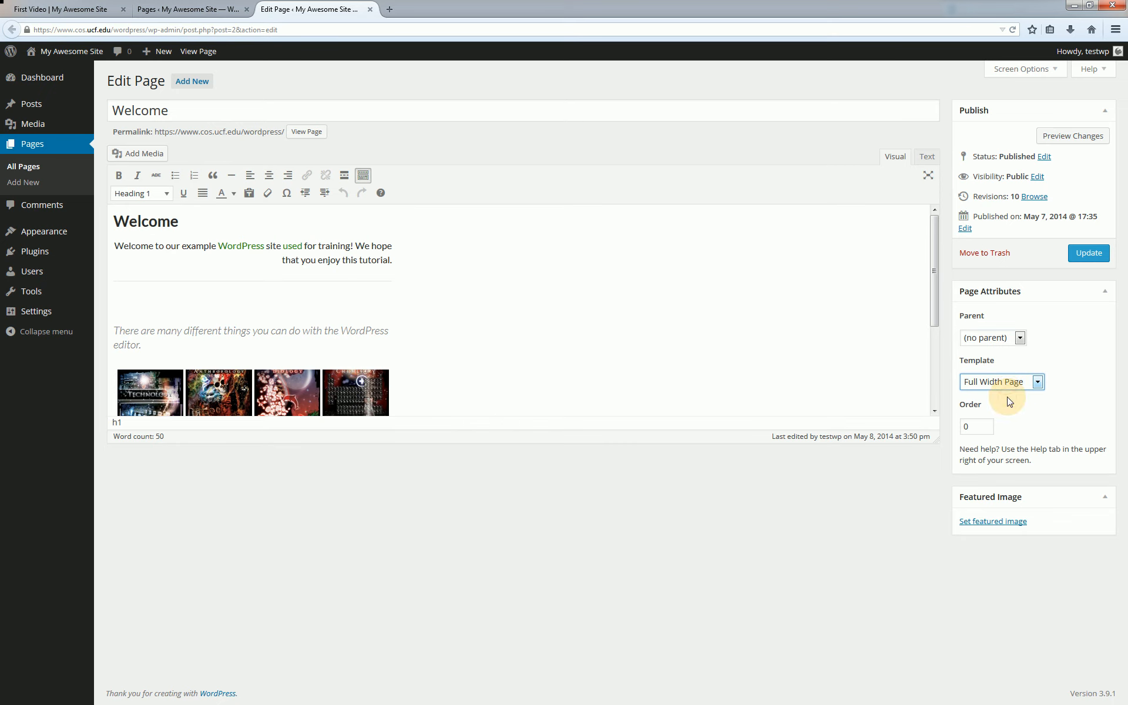
pyautogui.click(66, 9)
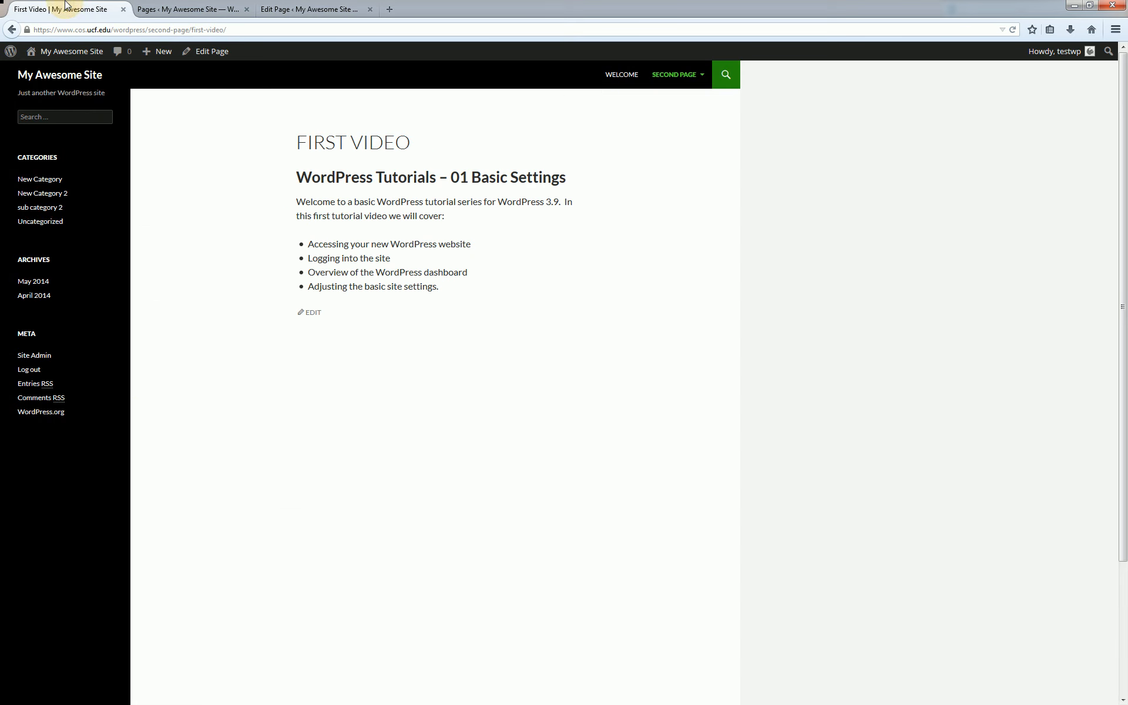
pyautogui.click(686, 81)
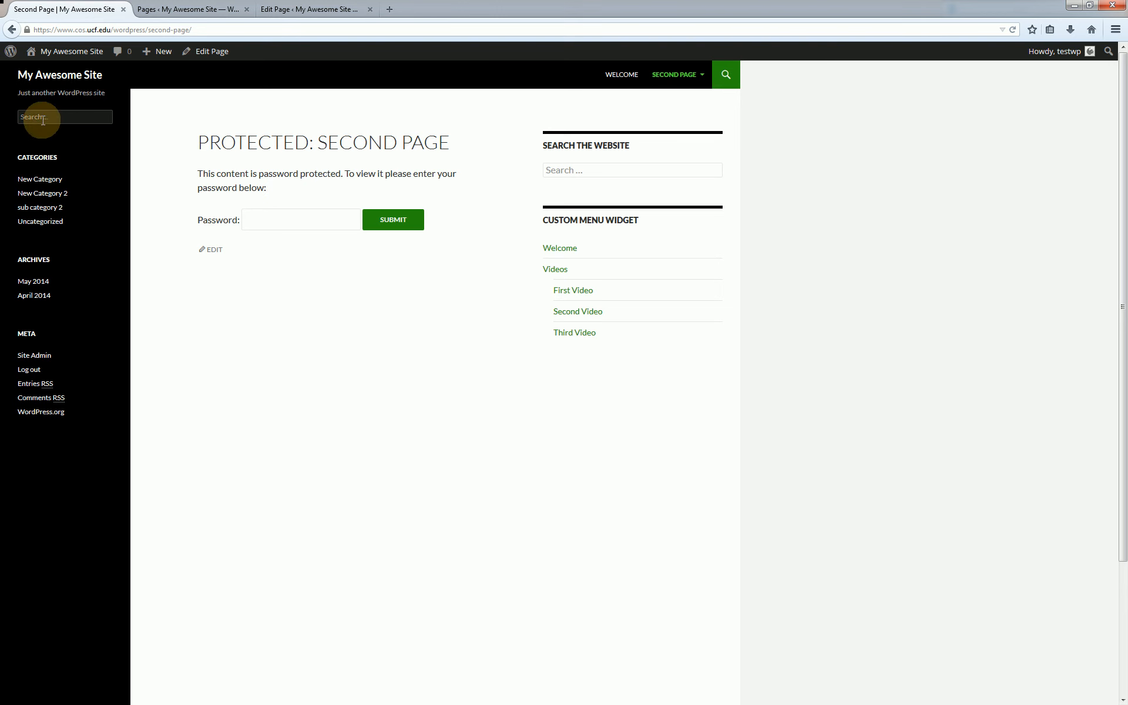
# - Set the Second Page's template to Contributor Page, update the page, and reload its live version
pyautogui.click(235, 14)
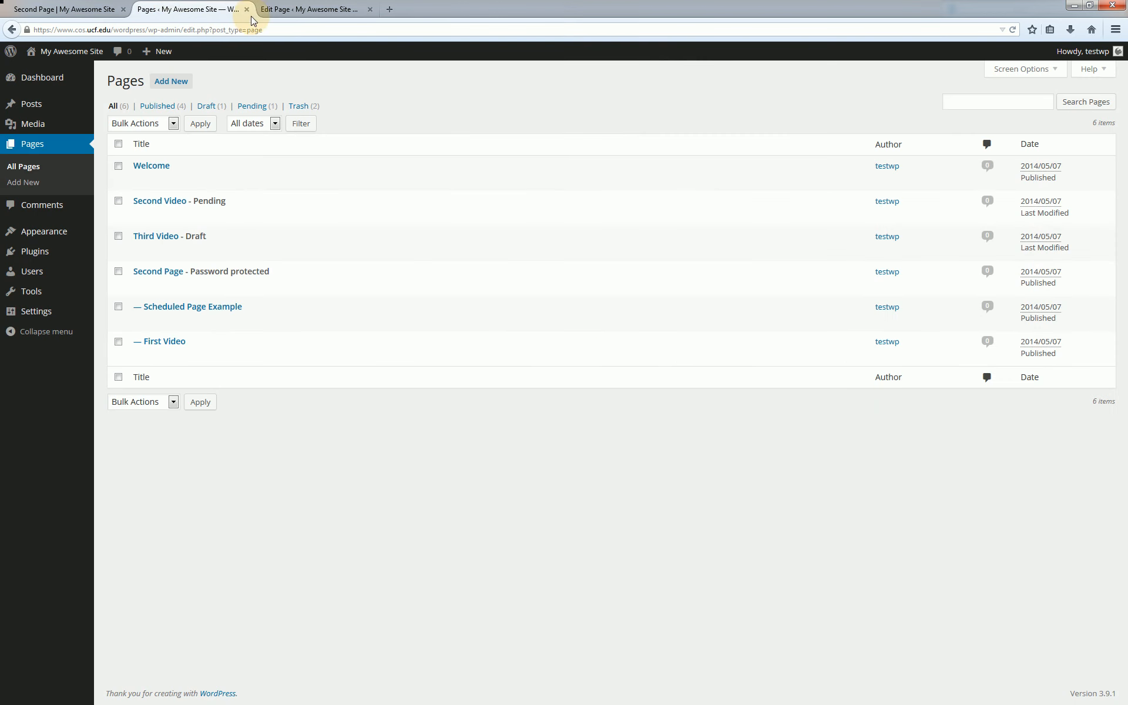
pyautogui.click(304, 8)
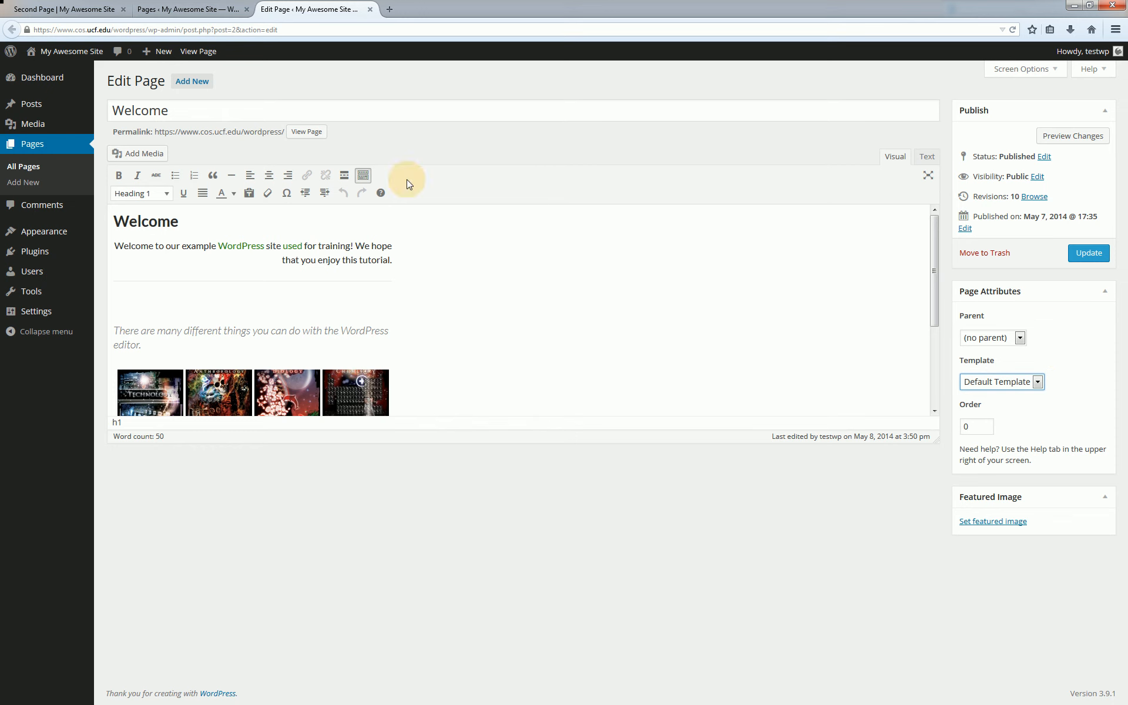
pyautogui.click(30, 170)
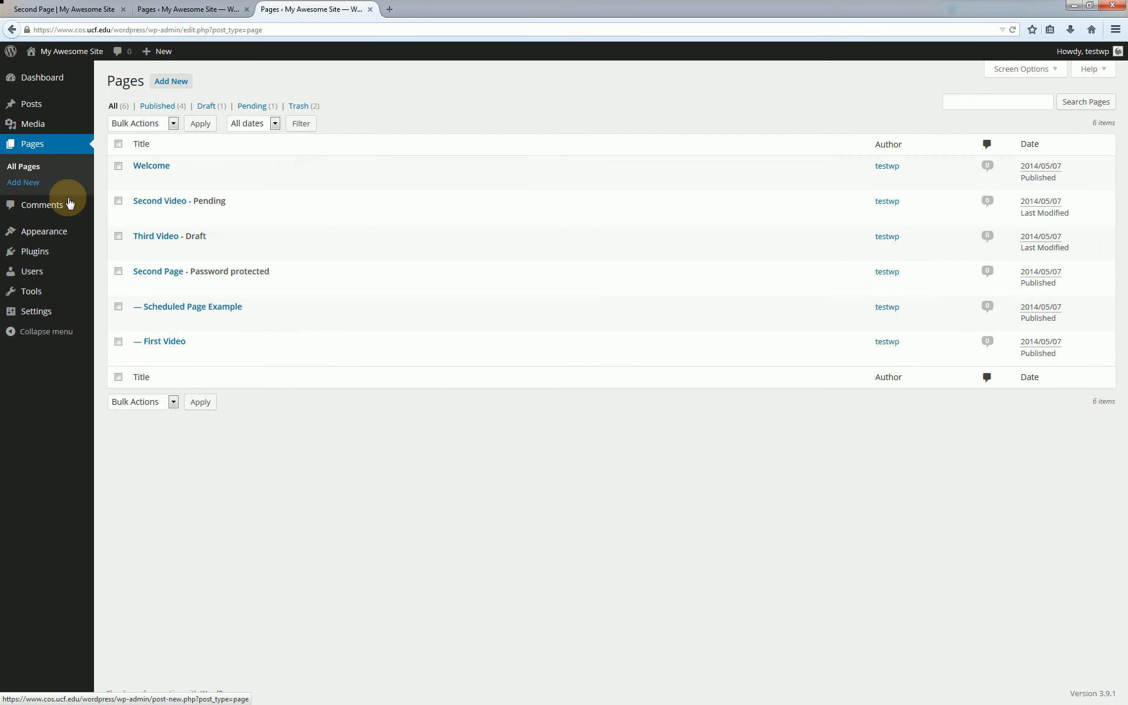
pyautogui.click(140, 286)
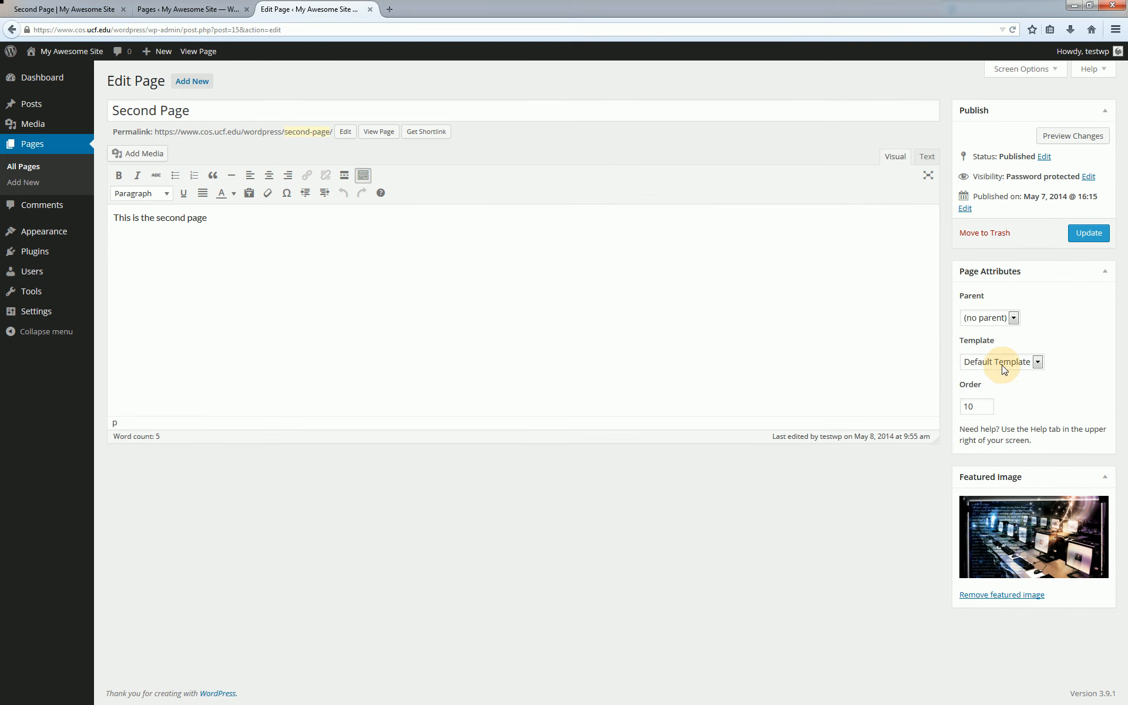
pyautogui.click(1001, 361)
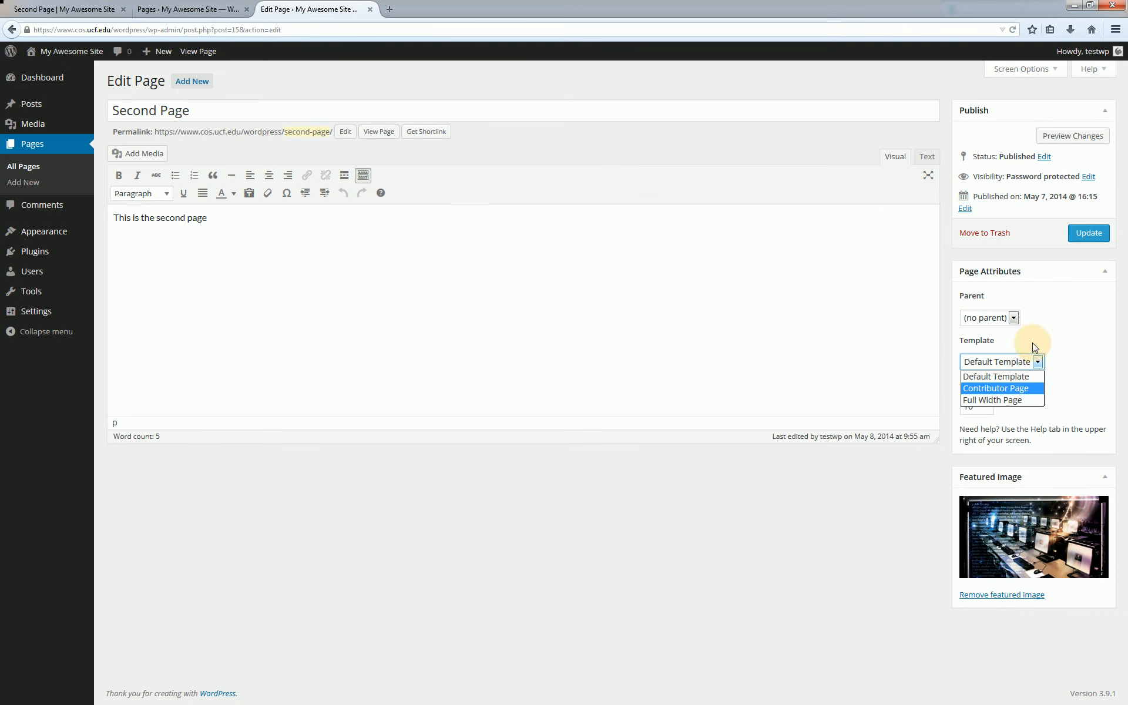
pyautogui.click(1025, 388)
pyautogui.click(1089, 233)
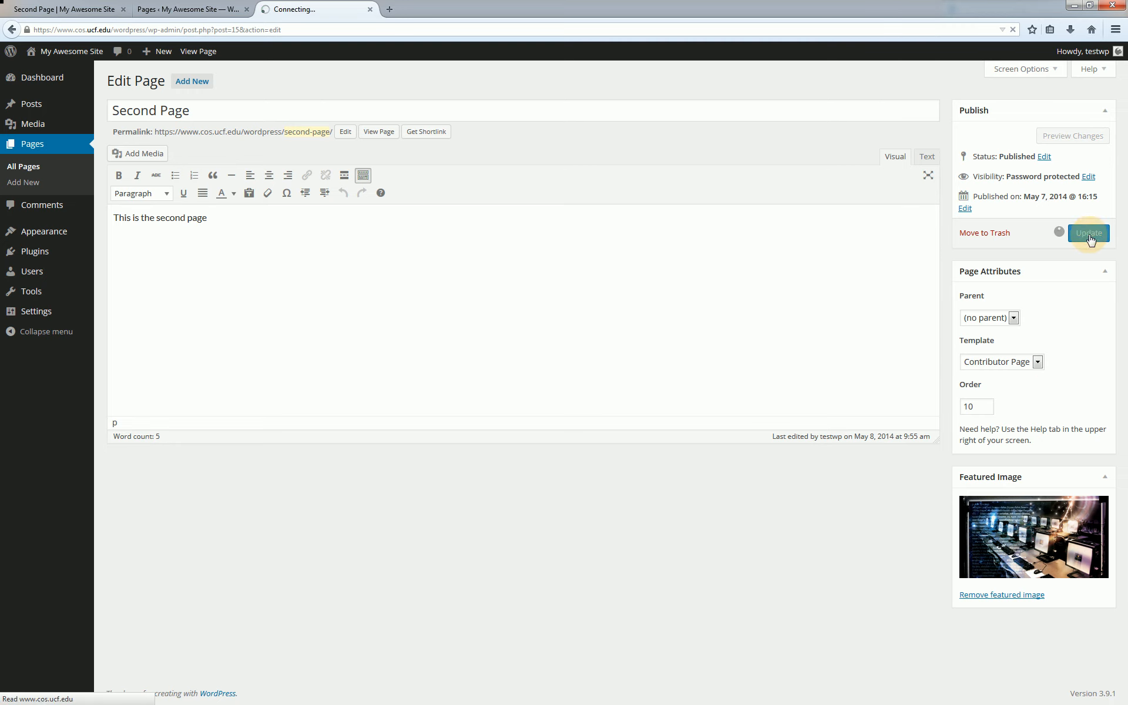
pyautogui.click(61, 8)
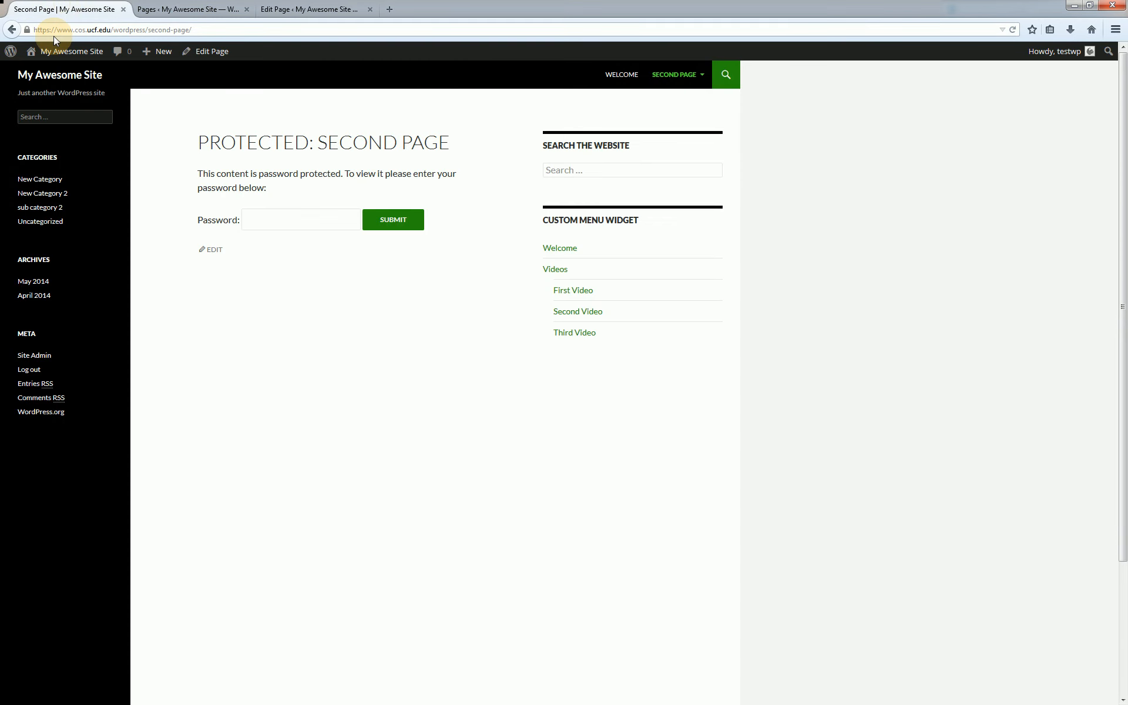
pyautogui.press('F5')
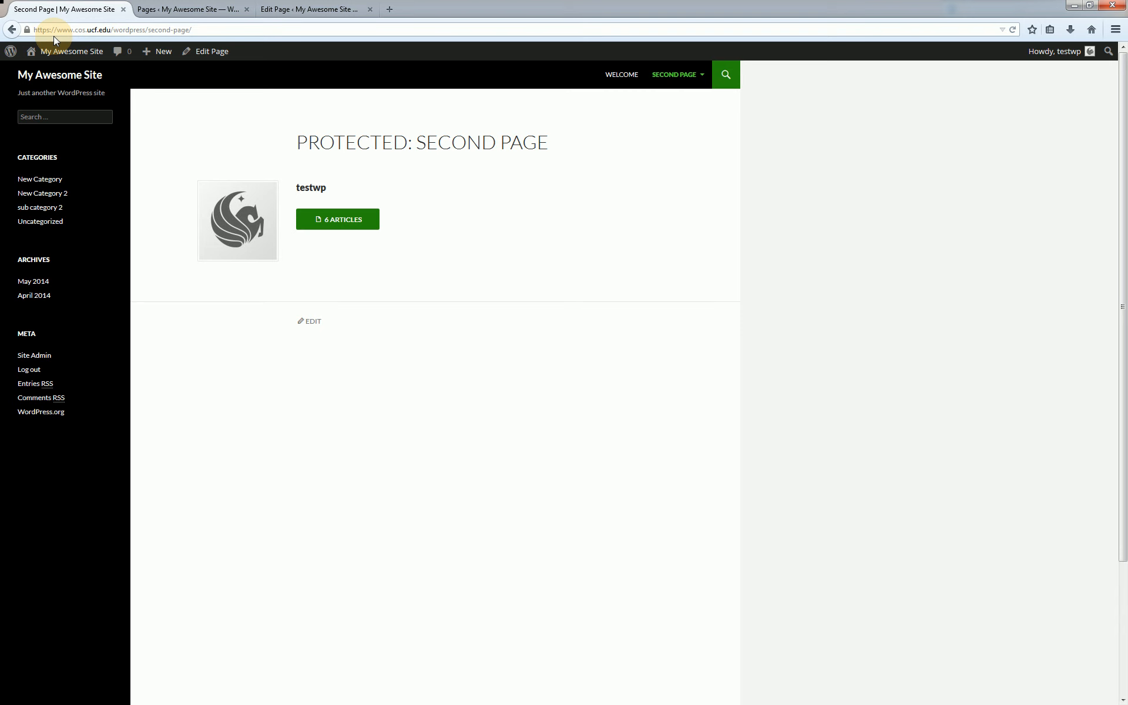
# - Set the Second Page's template to Full Width Page, update the page, and reload its live version
pyautogui.click(165, 9)
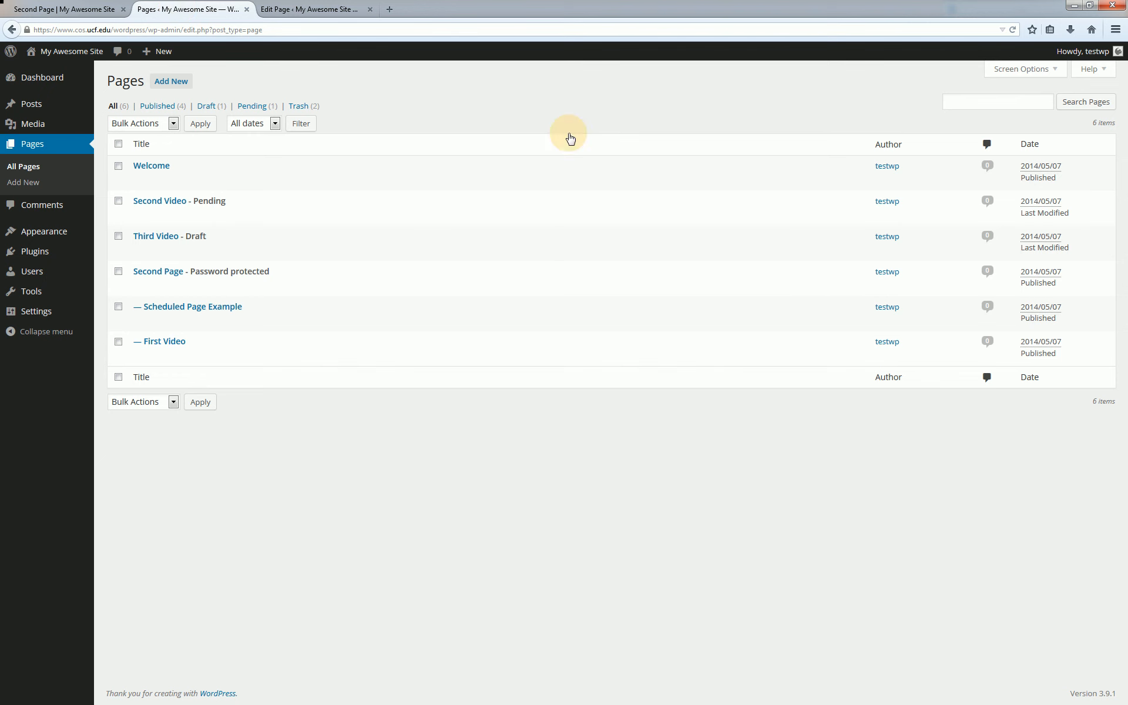
pyautogui.click(272, 7)
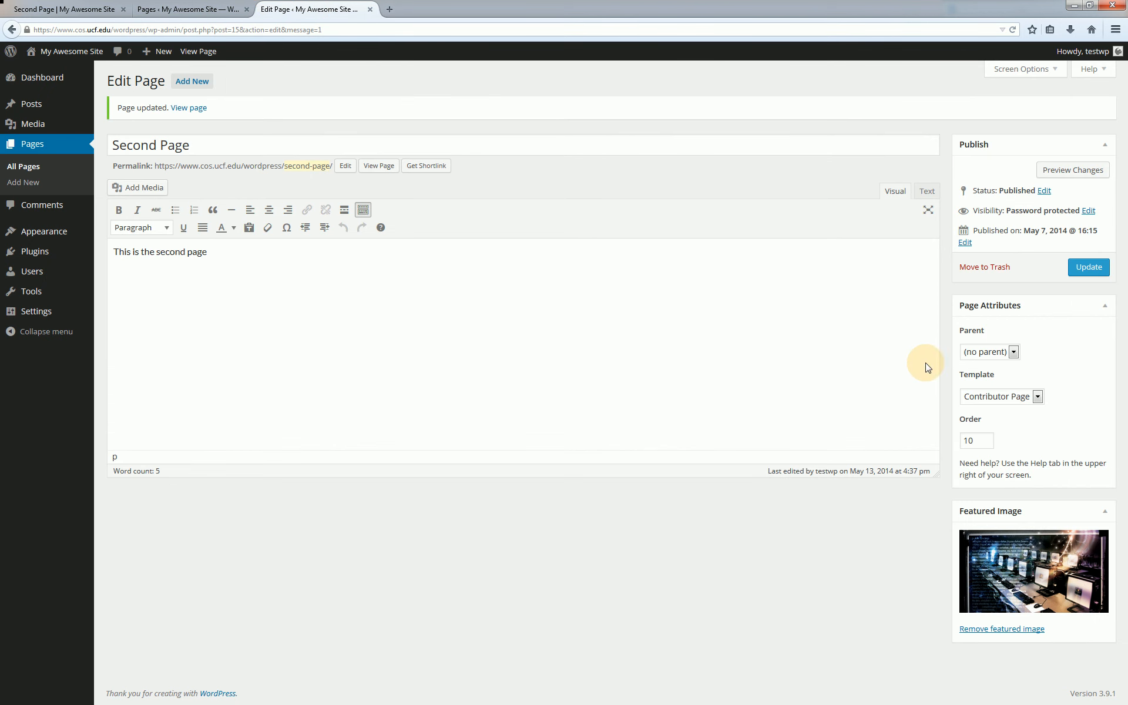
pyautogui.click(971, 396)
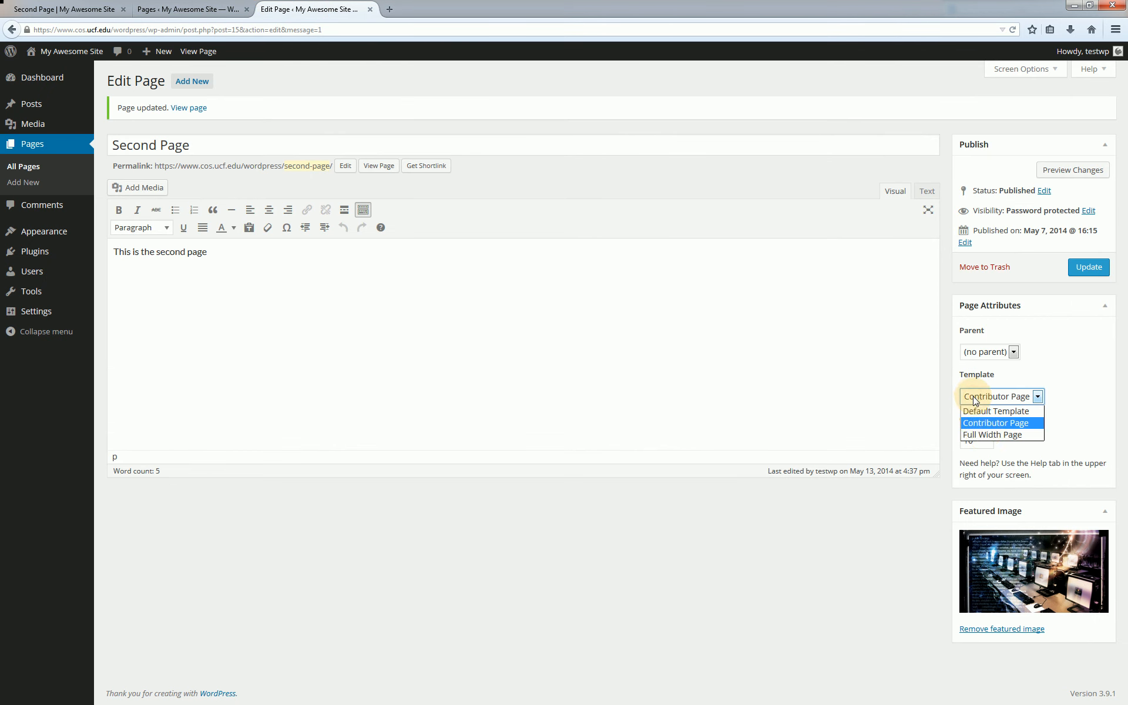
pyautogui.click(985, 436)
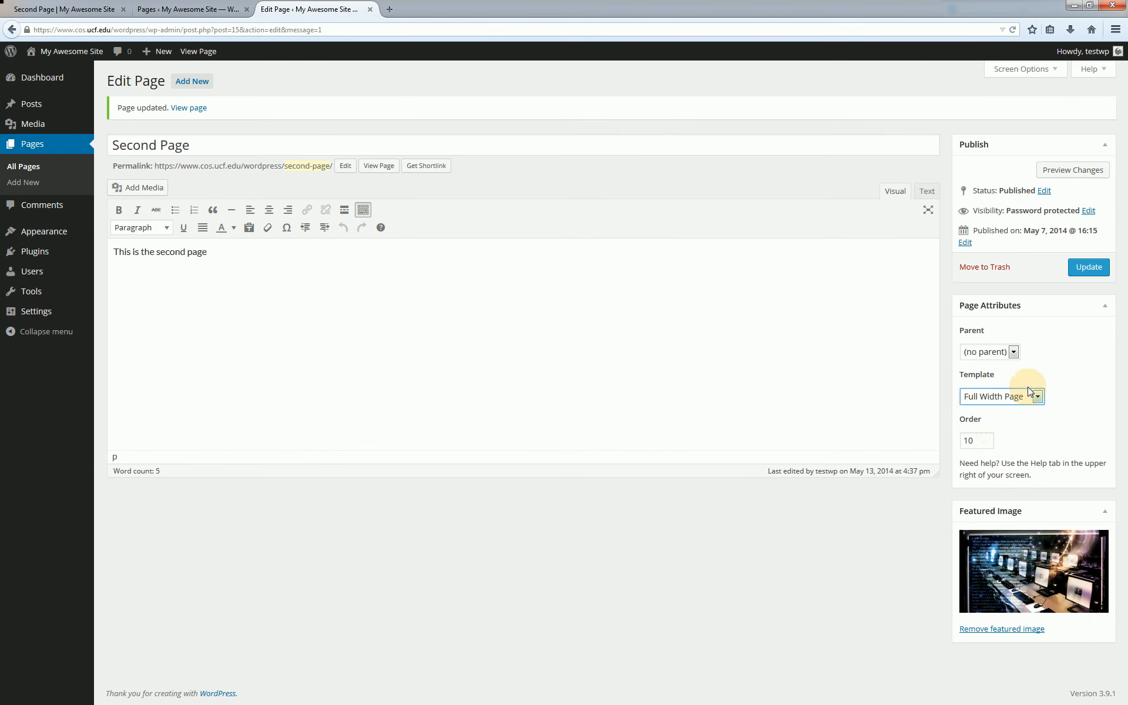
pyautogui.click(1089, 268)
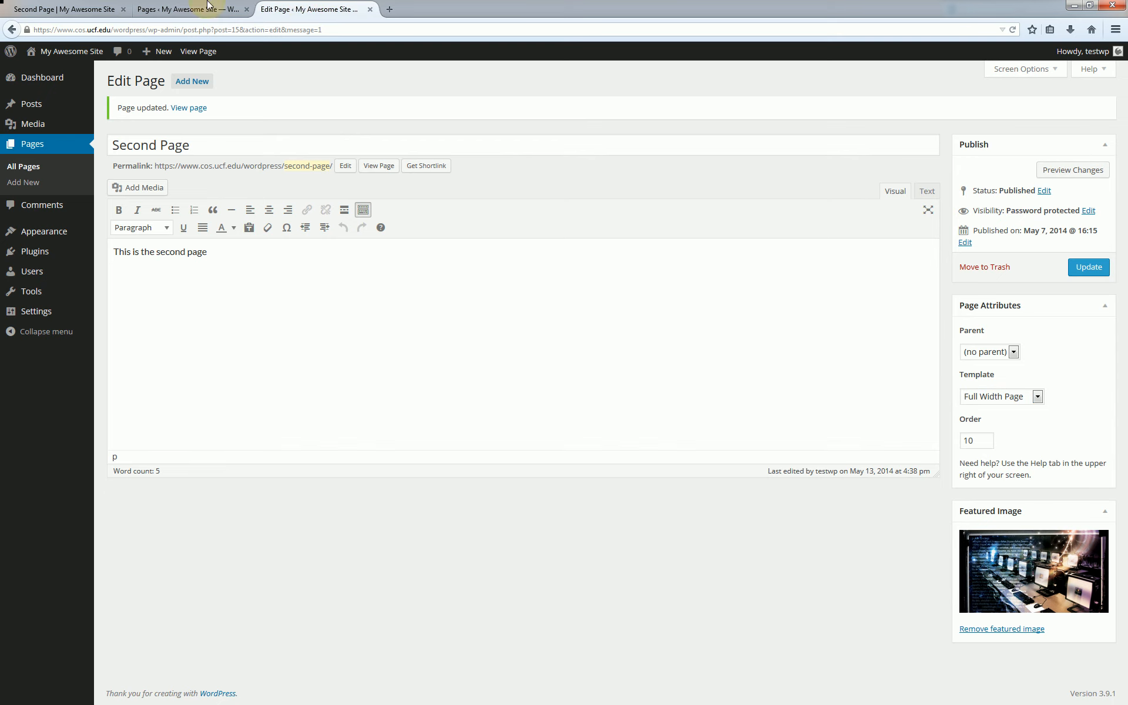
pyautogui.click(76, 9)
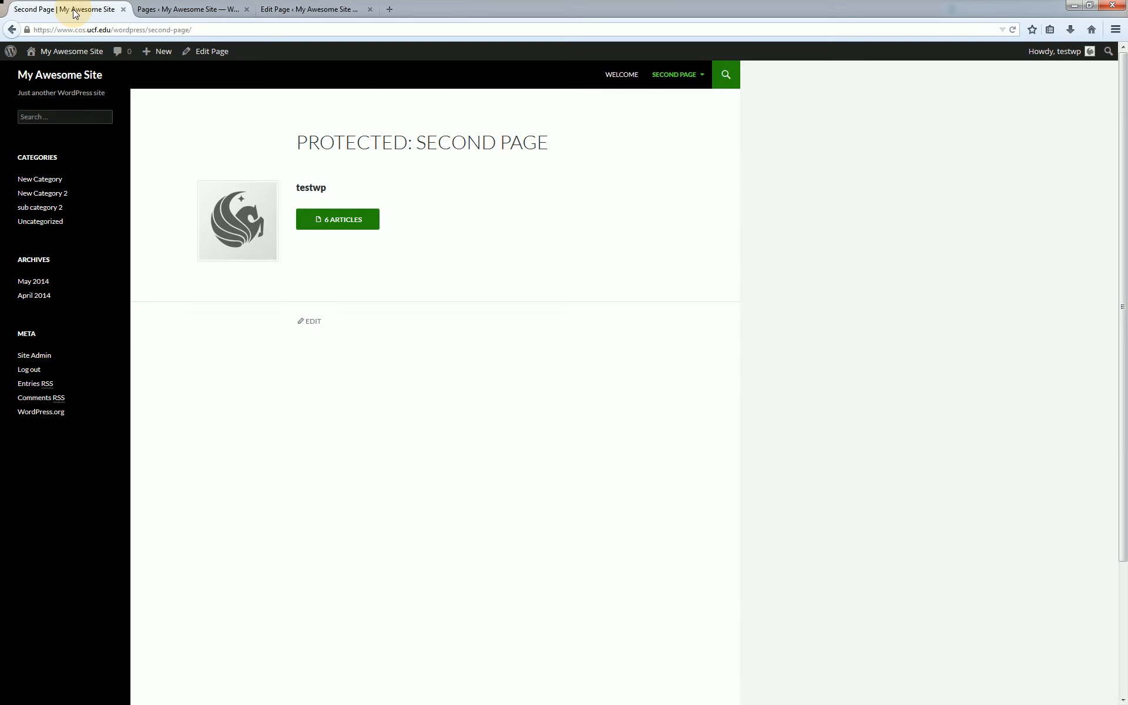
pyautogui.press('F5')
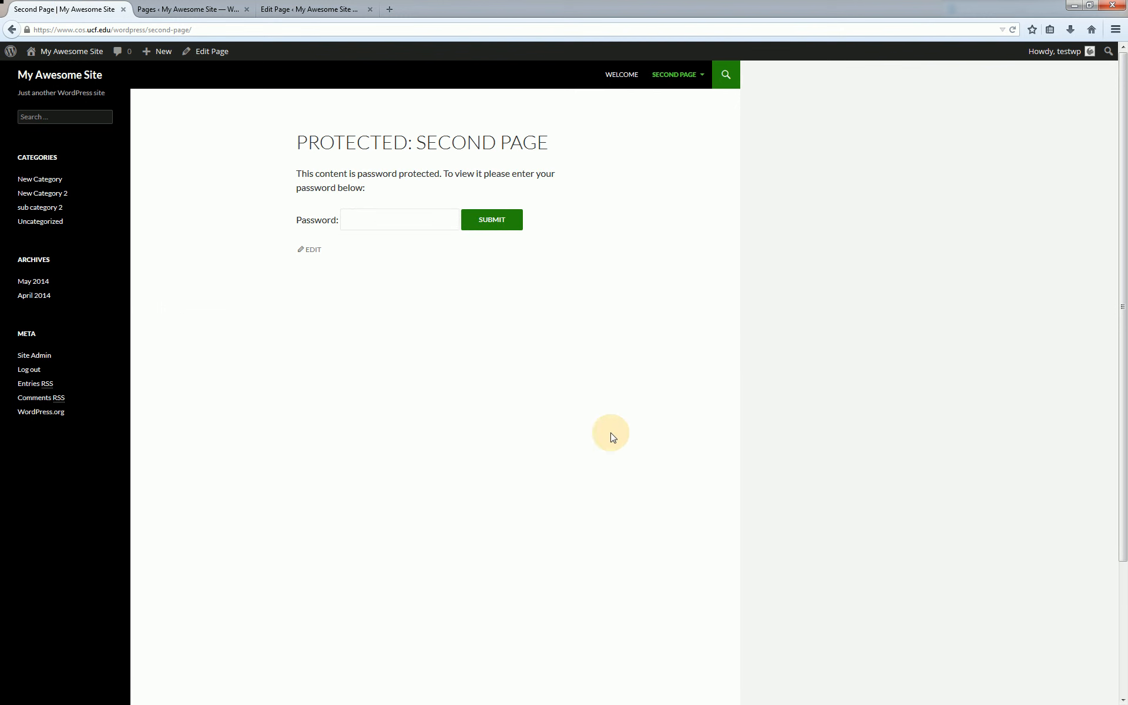
# - Restore the Second Page's template to Default Template, update and reload the live page, then return to the pages list
pyautogui.click(322, 8)
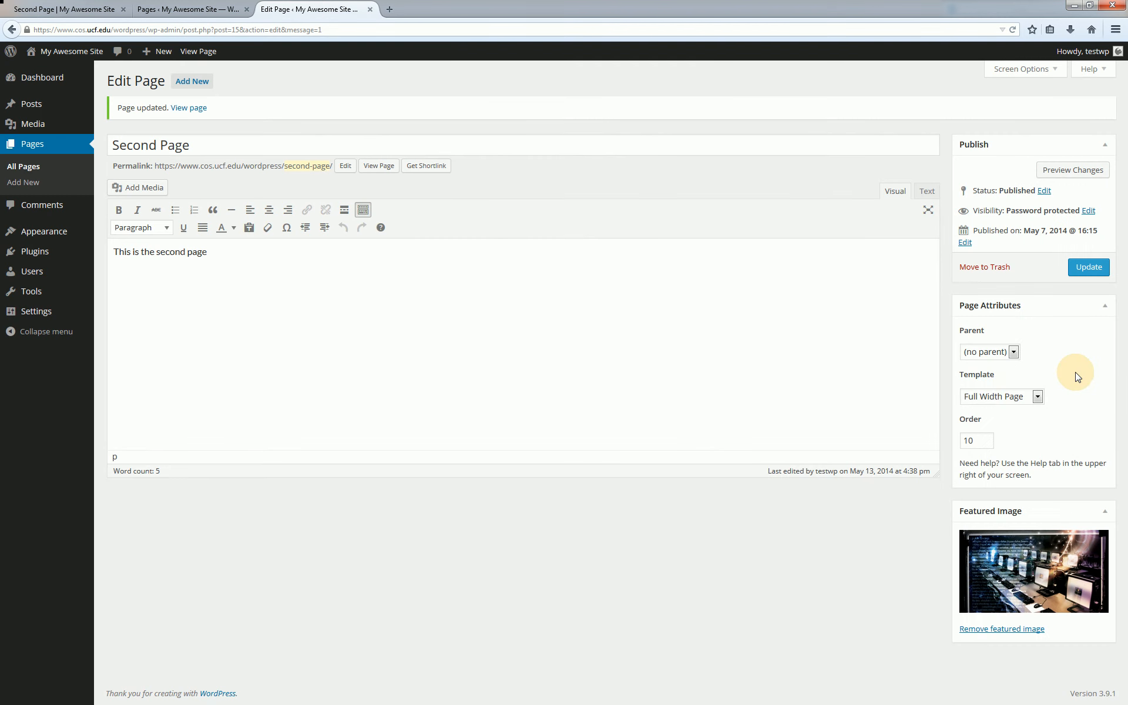
pyautogui.click(1005, 398)
pyautogui.click(1006, 412)
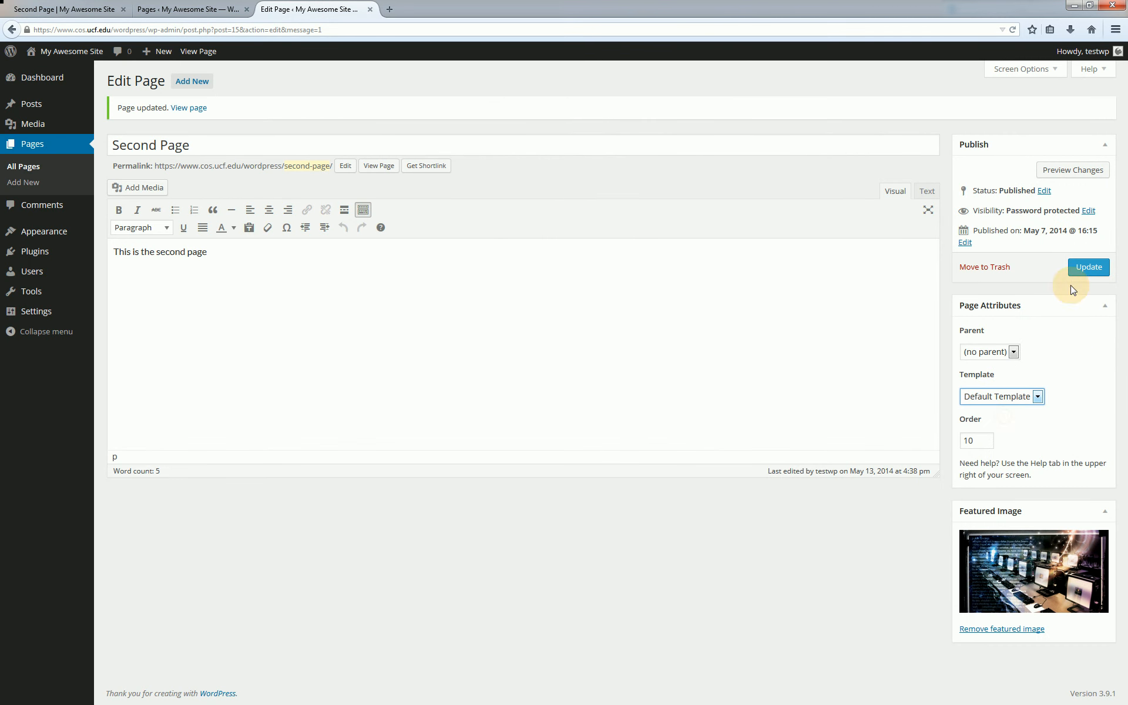
pyautogui.click(1087, 269)
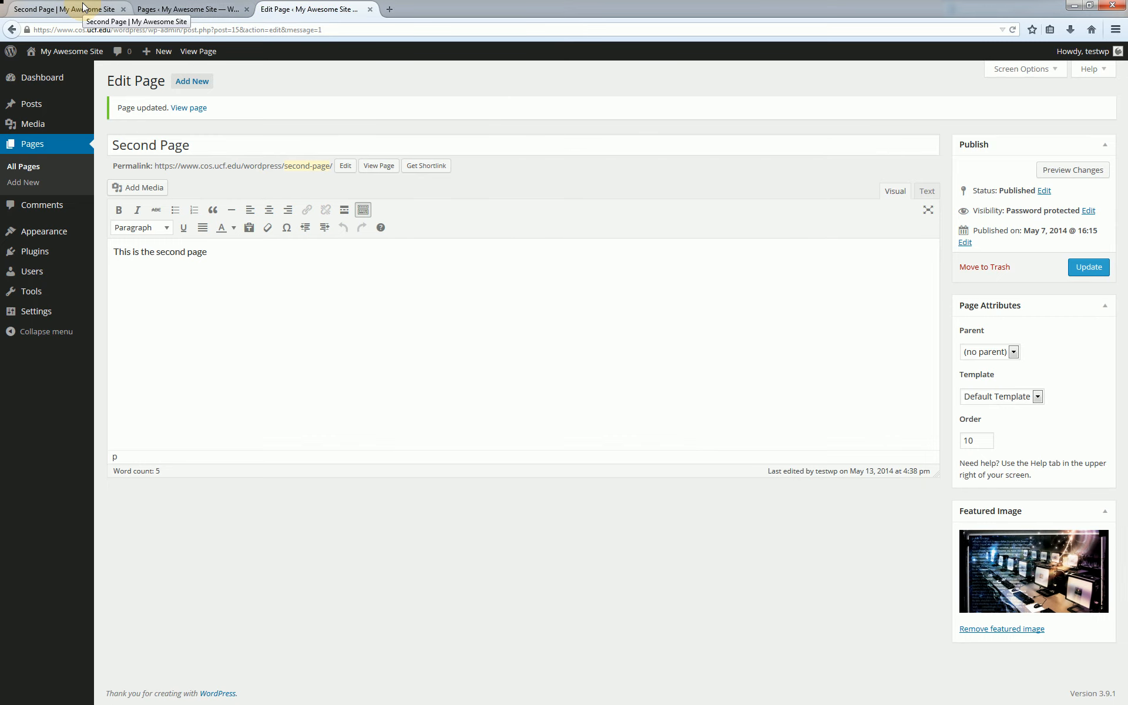
pyautogui.click(82, 9)
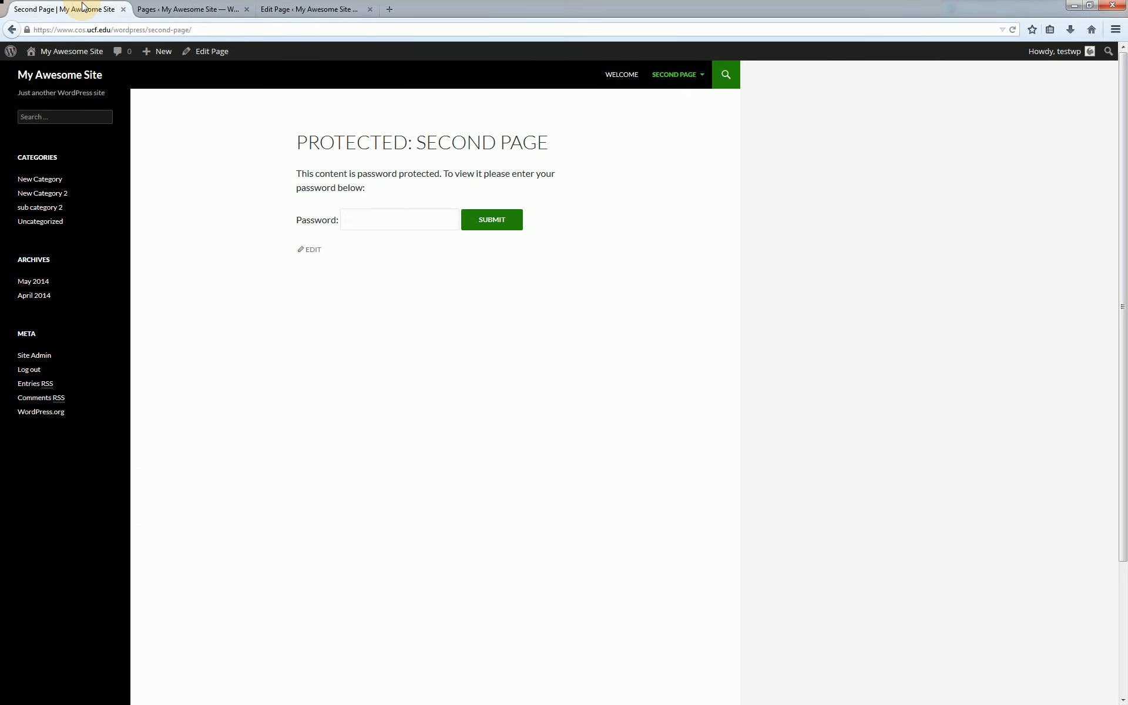
pyautogui.press('F5')
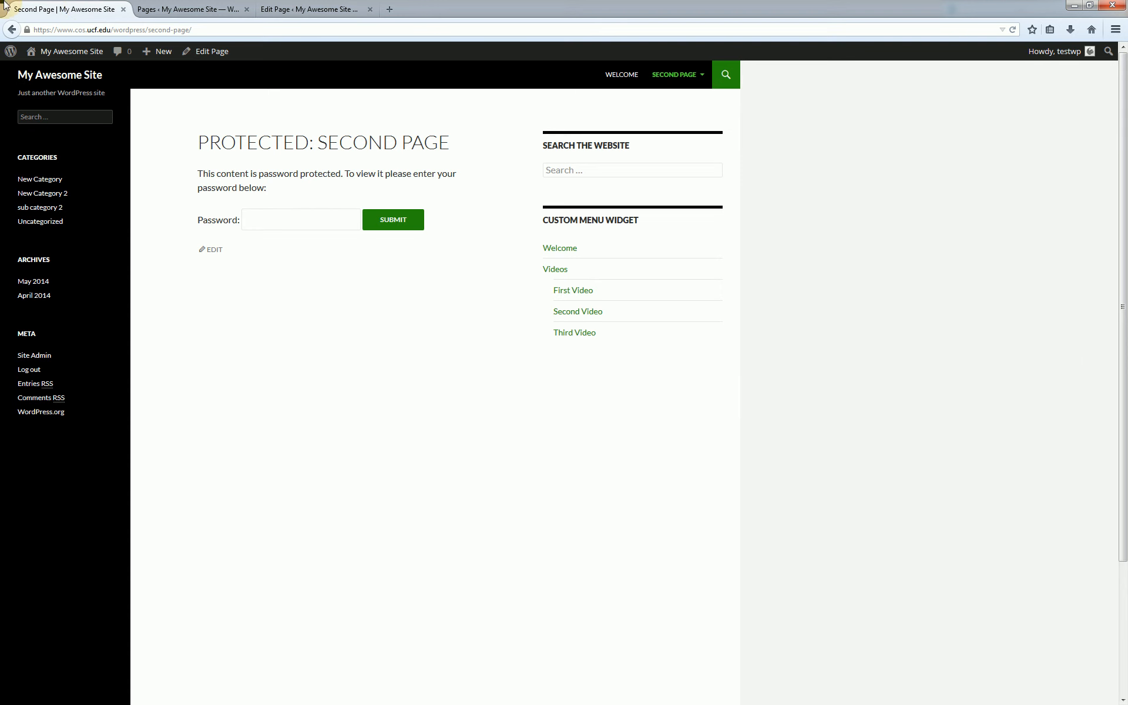
pyautogui.click(186, 7)
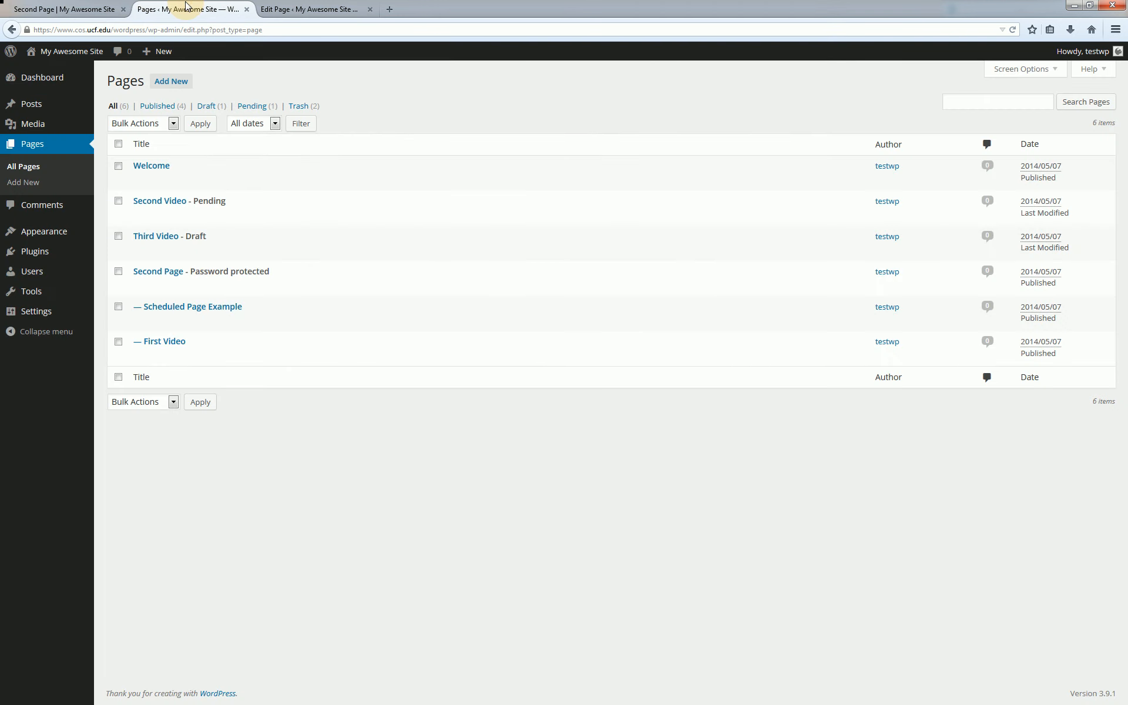